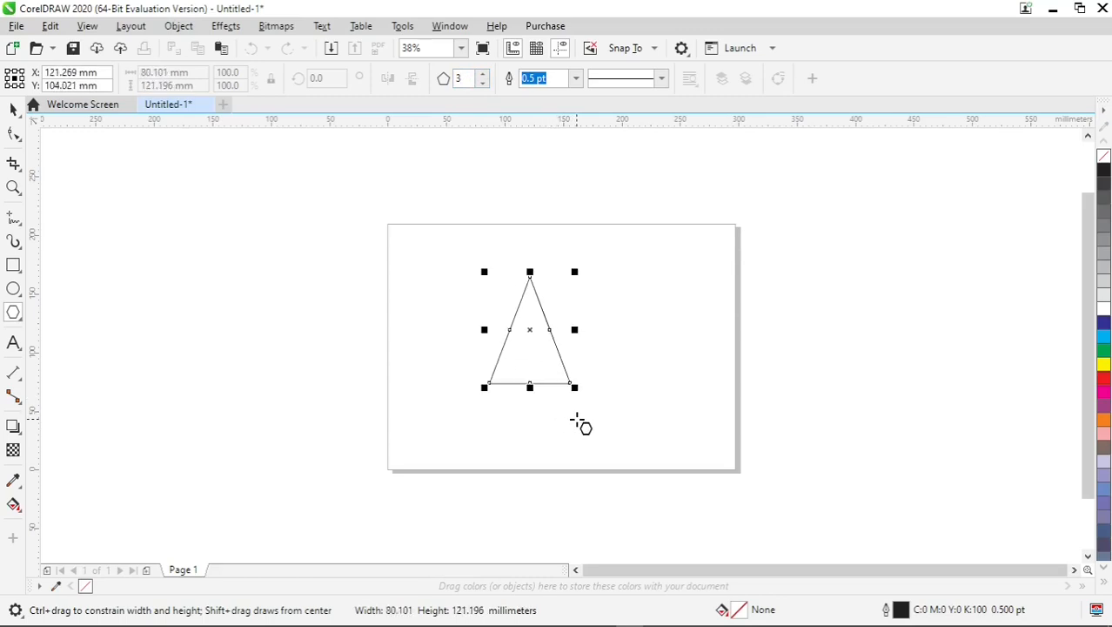
- Rotate the triangle to about 296 degrees
{"action": "key", "text": "space"}
{"action": "left_click", "coordinate": [547, 368]}
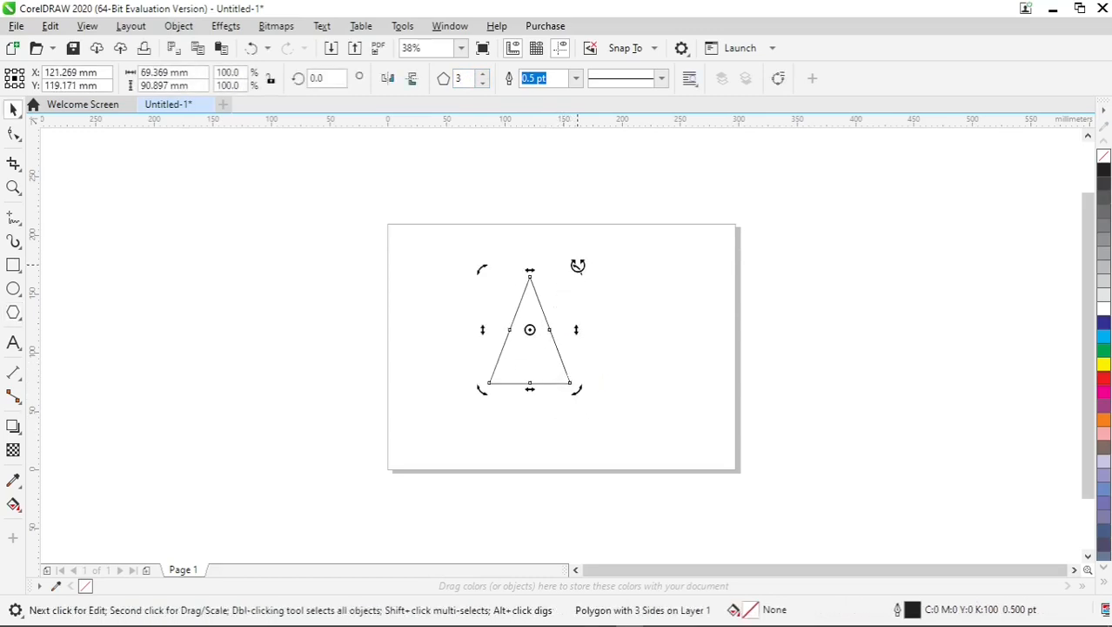
{"action": "left_click_drag", "start_coordinate": [578, 266], "coordinate": [616, 356]}
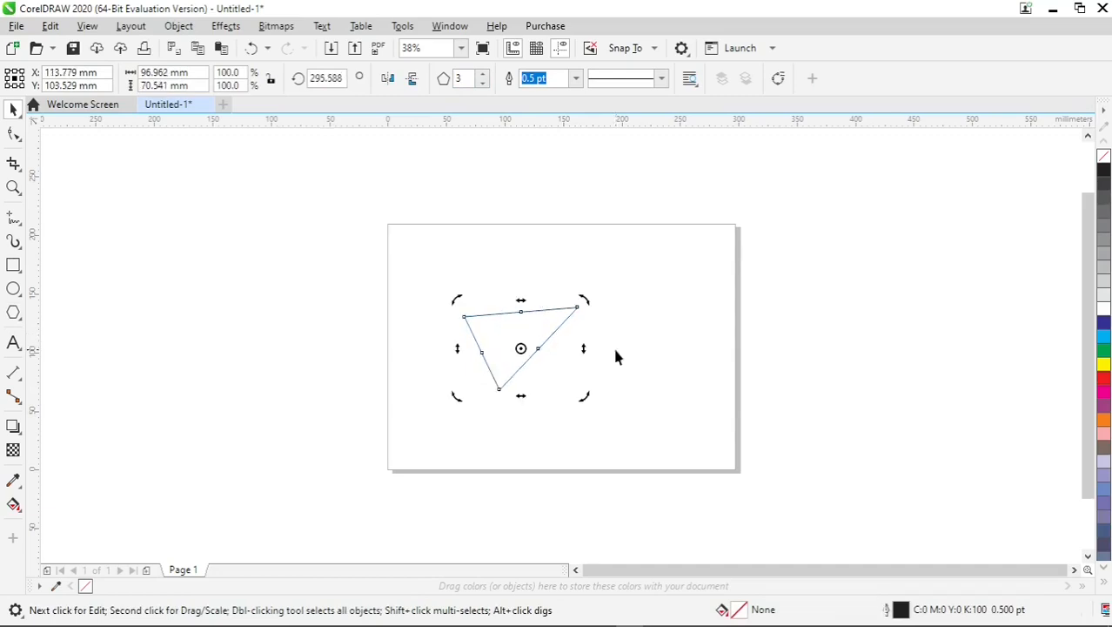
- Move the triangle and create a smaller copy scaled to 49%
{"action": "left_click", "coordinate": [532, 343]}
{"action": "left_click_drag", "start_coordinate": [546, 328], "coordinate": [579, 319]}
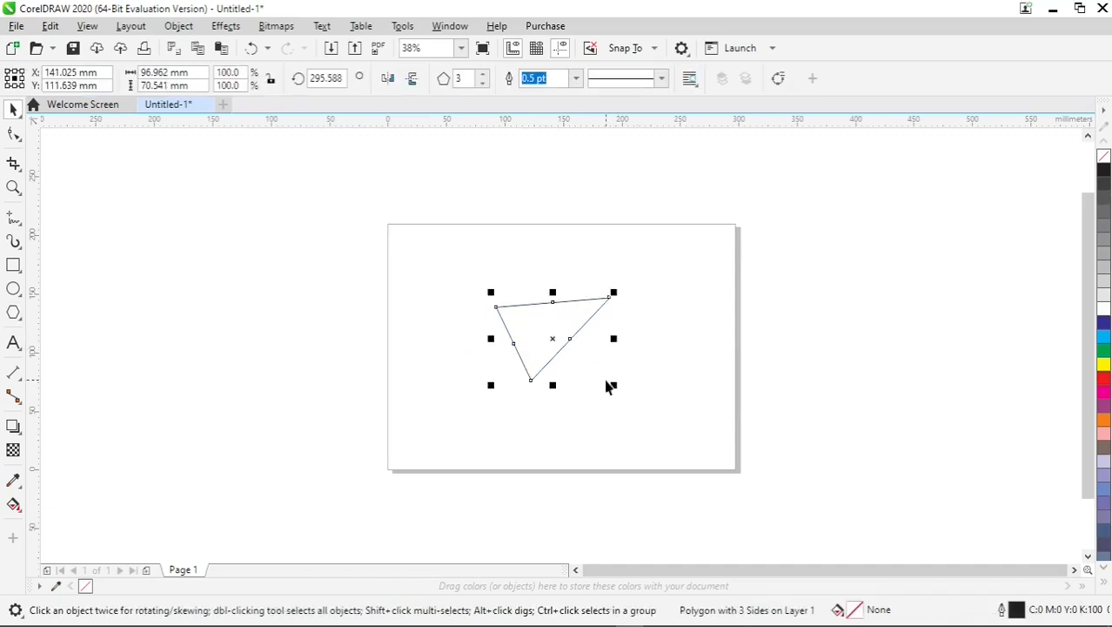
{"action": "left_click_drag", "start_coordinate": [613, 387], "coordinate": [588, 375]}
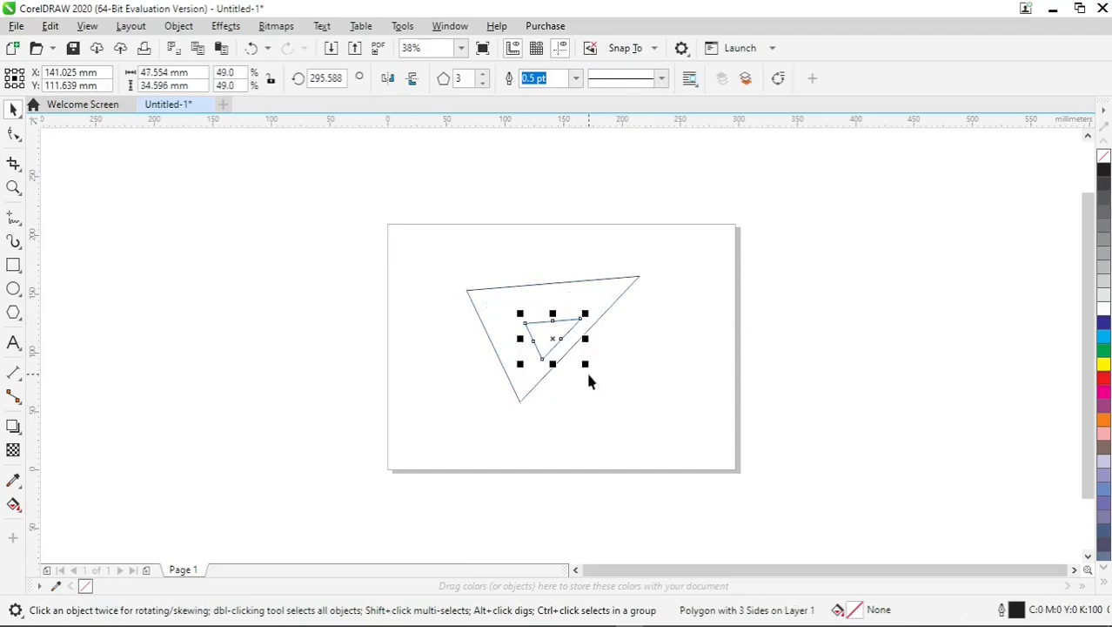
- Move the small triangle copy so it overlaps the large triangle's left edge
{"action": "left_click_drag", "start_coordinate": [566, 331], "coordinate": [512, 317]}
{"action": "scroll", "coordinate": [512, 350], "scroll_direction": "up", "scroll_amount": 2}
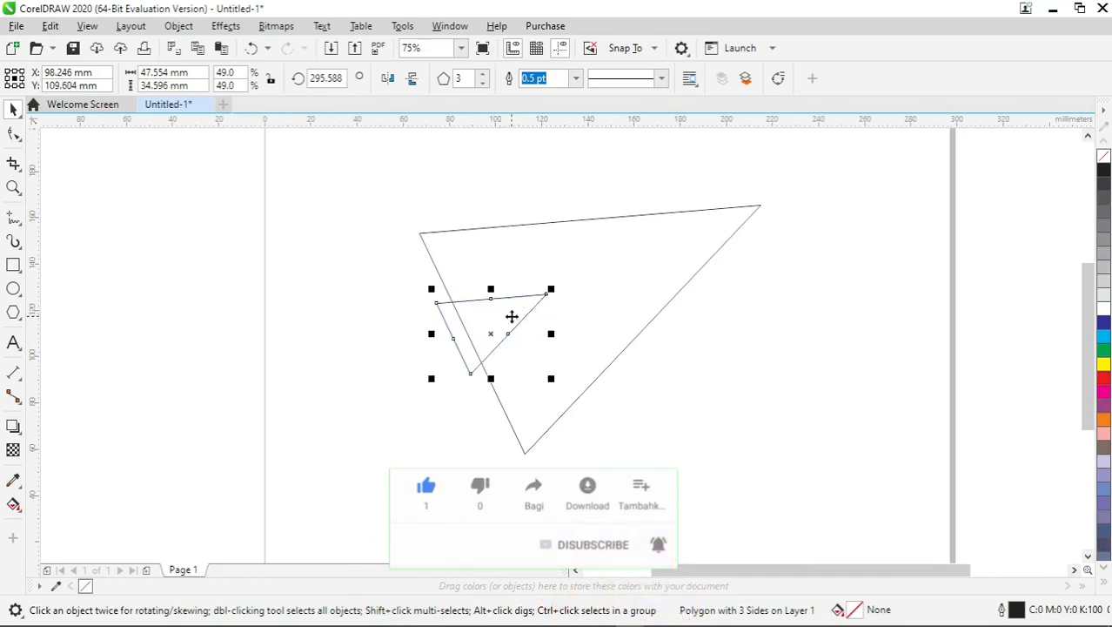
{"action": "left_click", "coordinate": [362, 165]}
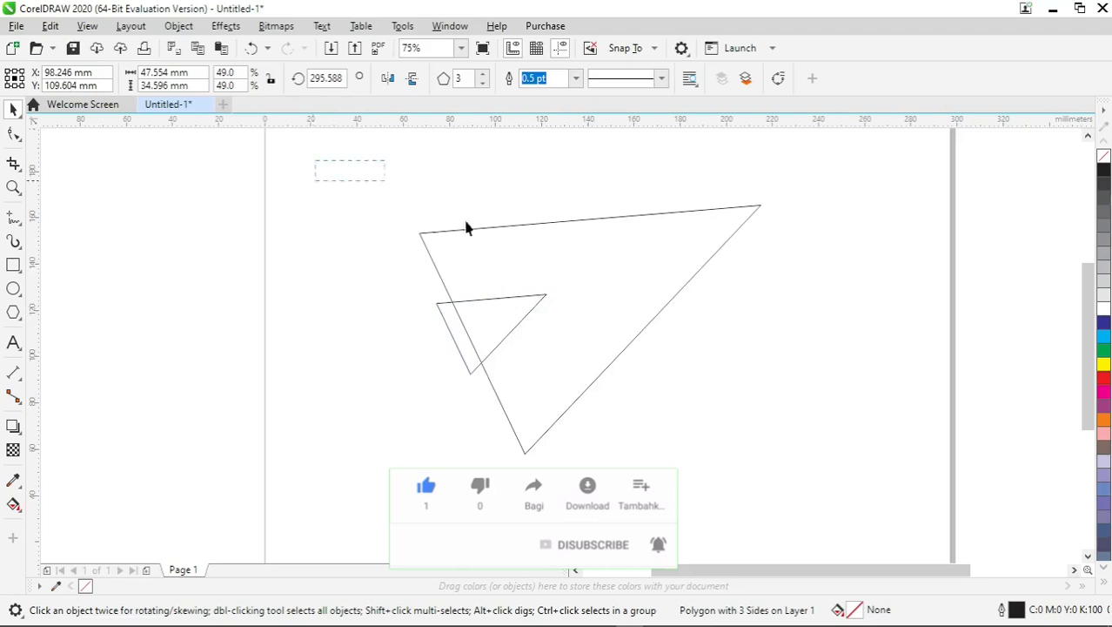
- Select both triangles and cut the small one out of the large one to form a notched arrow shape
{"action": "left_click_drag", "start_coordinate": [825, 467], "coordinate": [824, 470]}
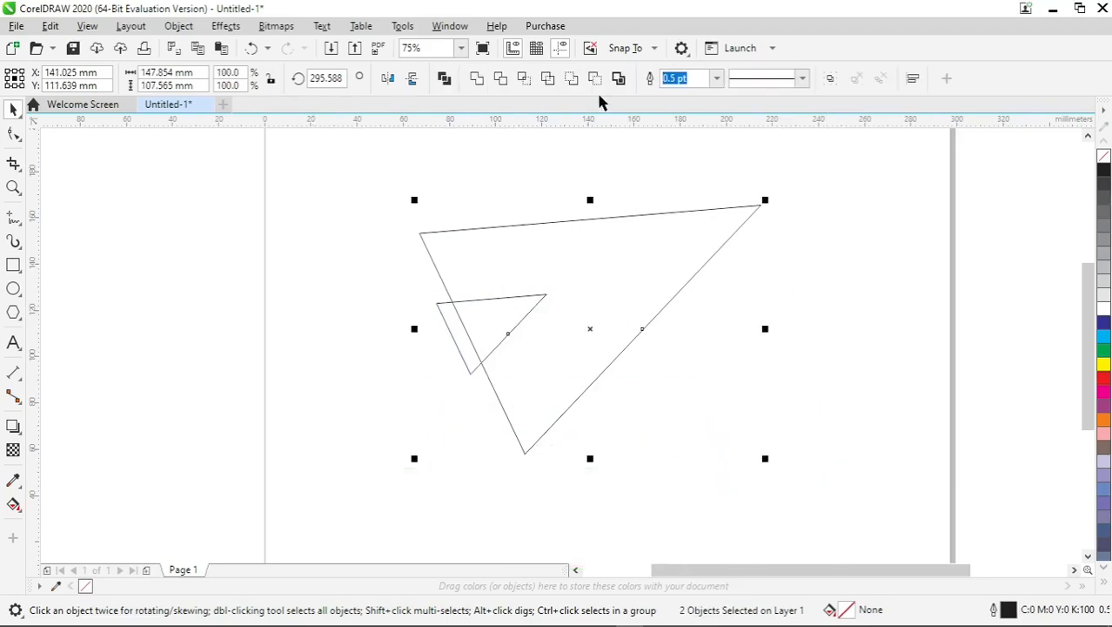
{"action": "left_click", "coordinate": [595, 80]}
{"action": "left_click", "coordinate": [207, 264]}
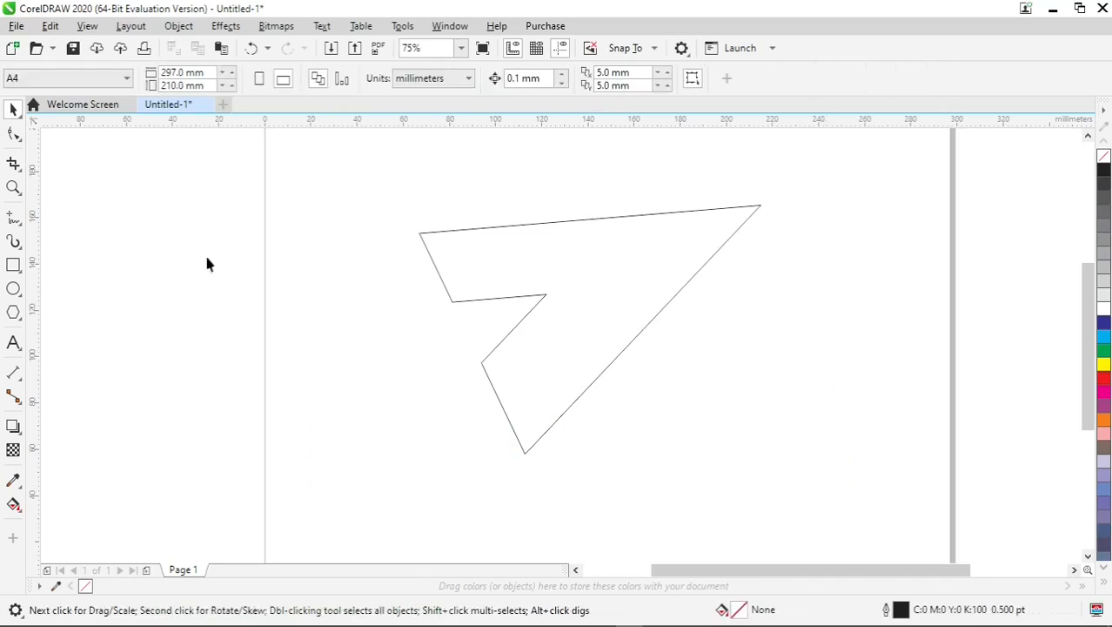
- With the Shape tool, add nodes on either side of the upper inner corner and remove the corner node
{"action": "left_click", "coordinate": [14, 135]}
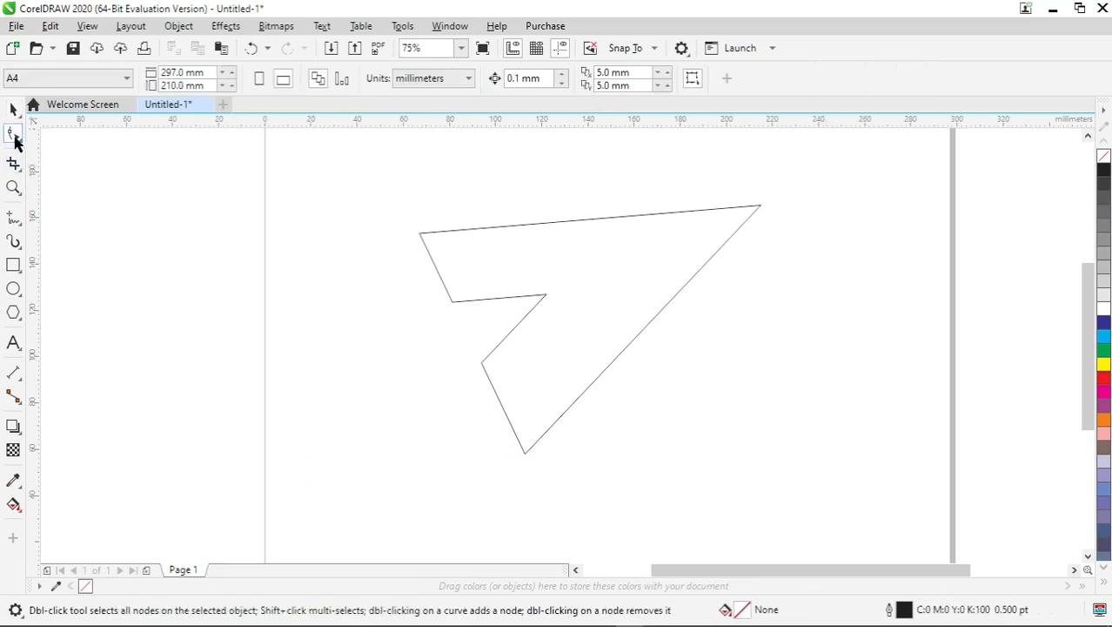
{"action": "scroll", "coordinate": [485, 315], "scroll_direction": "up", "scroll_amount": 4}
{"action": "left_click", "coordinate": [466, 302]}
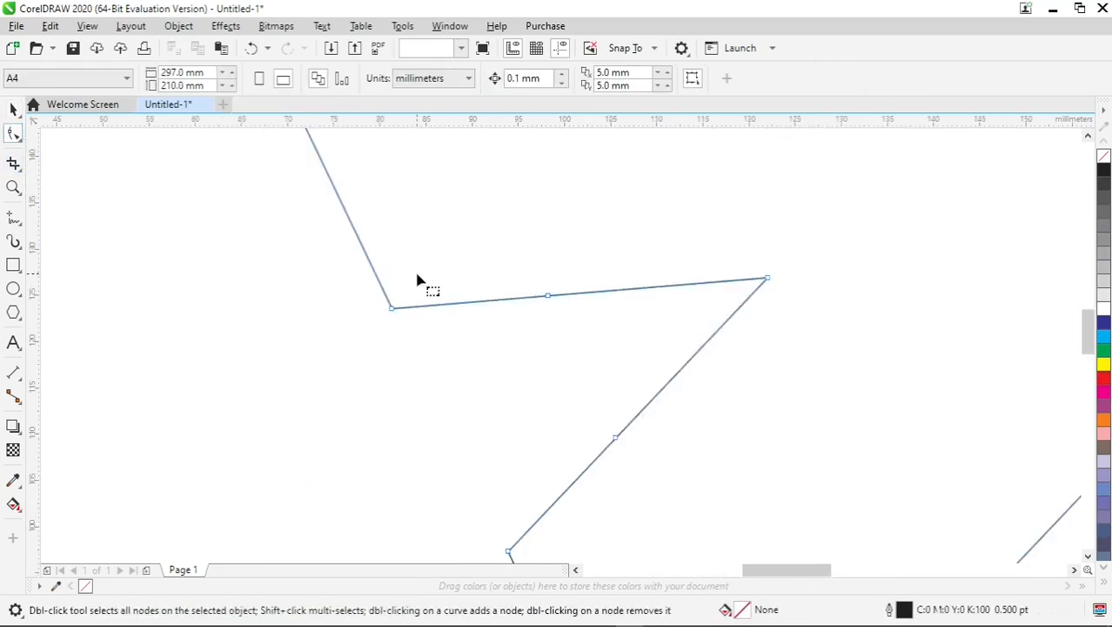
{"action": "double_click", "coordinate": [440, 307]}
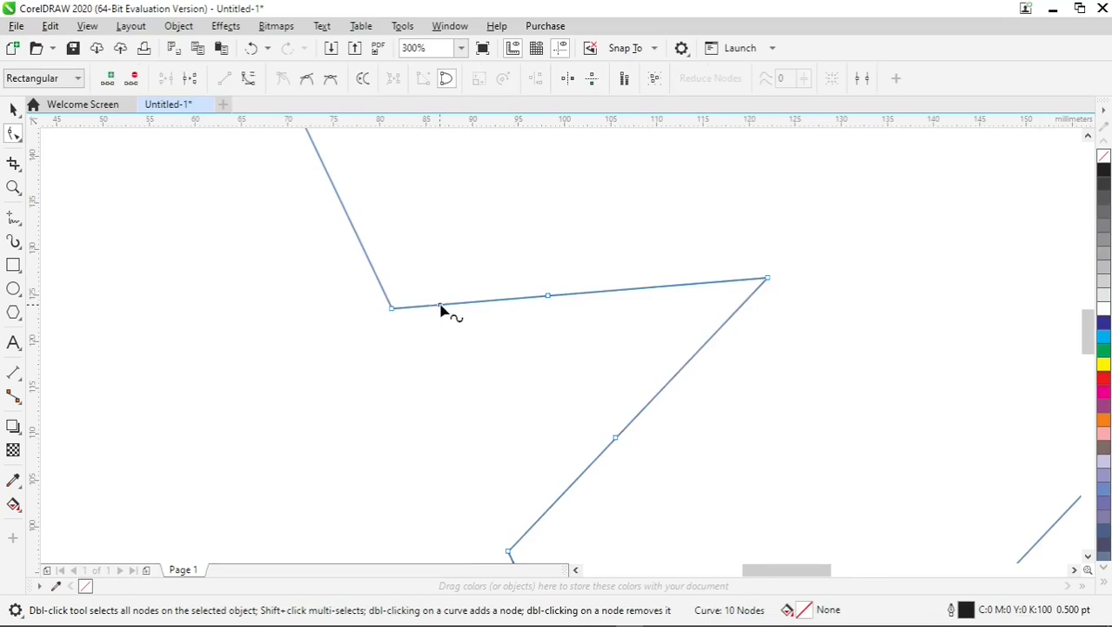
{"action": "double_click", "coordinate": [377, 276]}
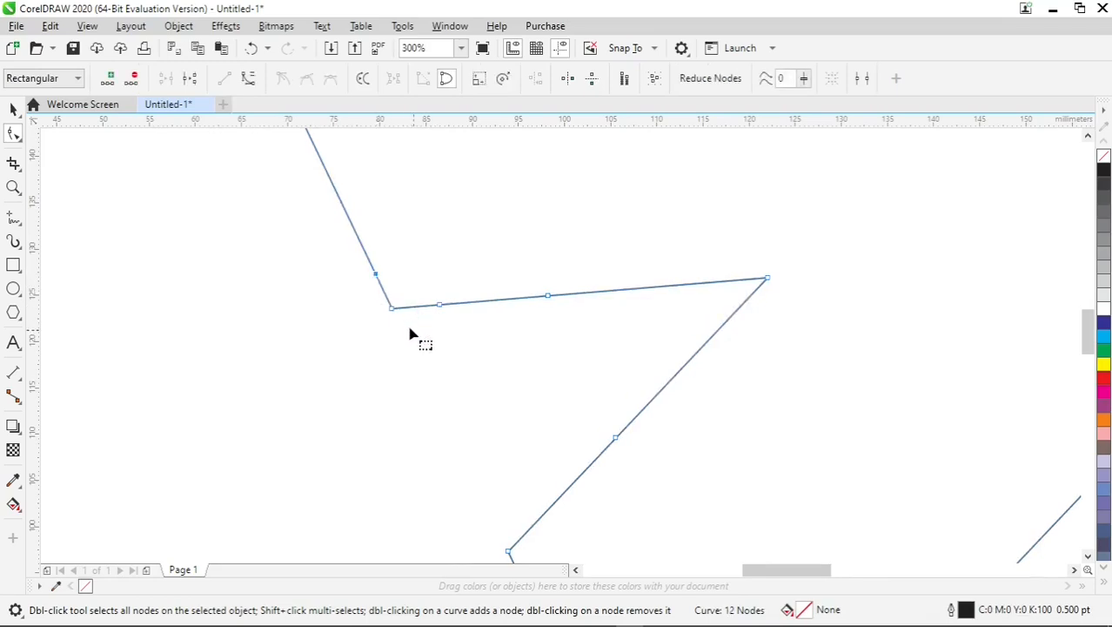
{"action": "double_click", "coordinate": [393, 311]}
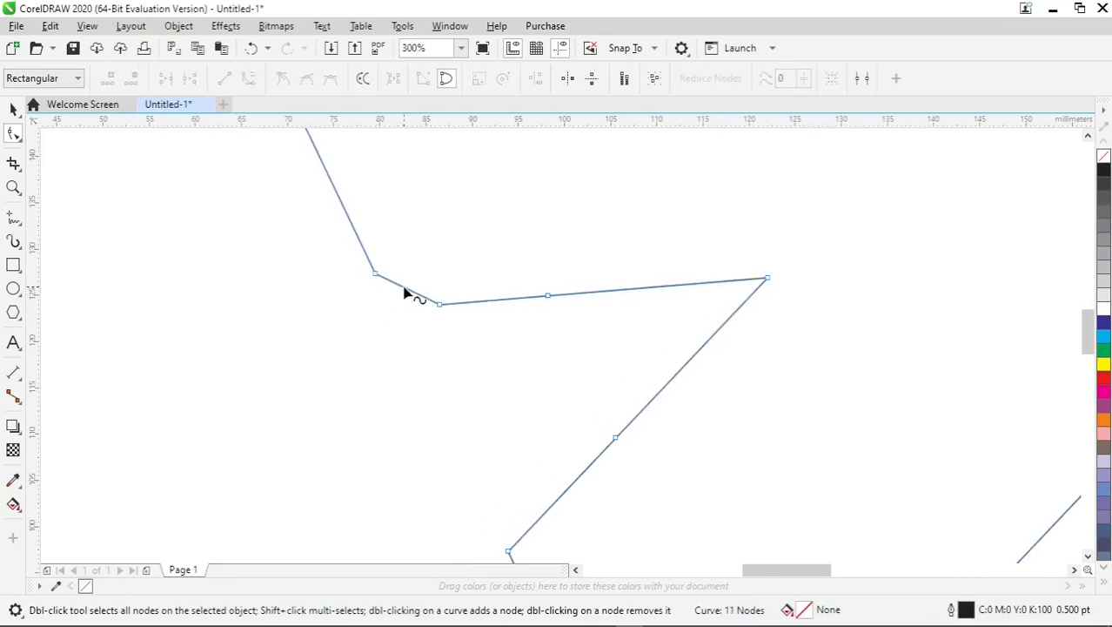
- Convert the new segment at that corner to a curve and bend it into a rounded corner
{"action": "right_click", "coordinate": [406, 293]}
{"action": "left_click", "coordinate": [452, 396]}
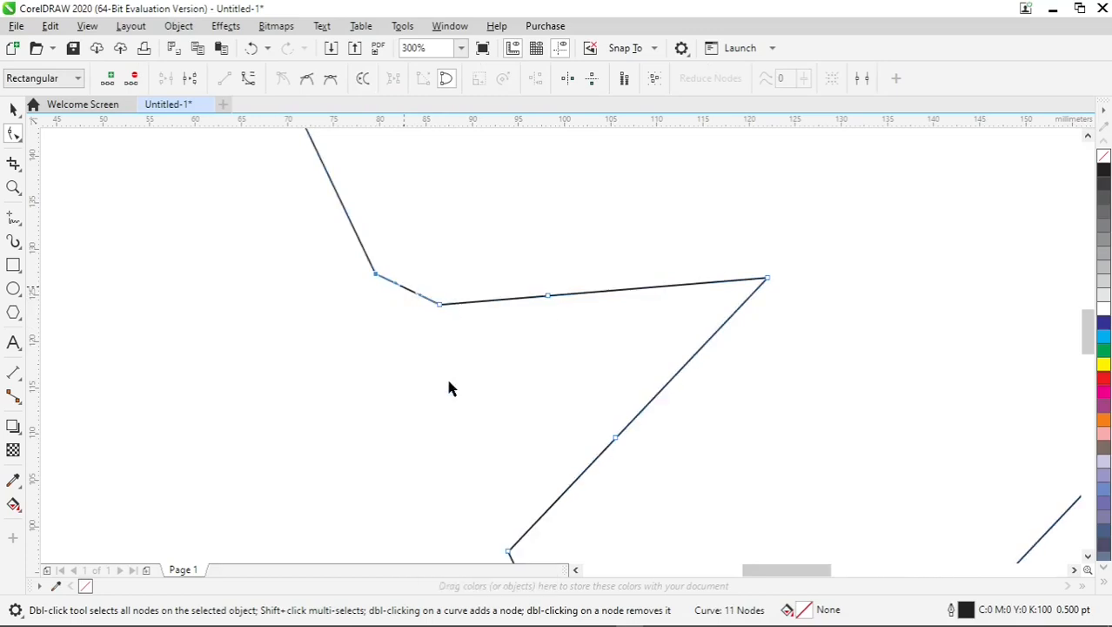
{"action": "left_click", "coordinate": [414, 297]}
{"action": "left_click_drag", "start_coordinate": [408, 295], "coordinate": [401, 297]}
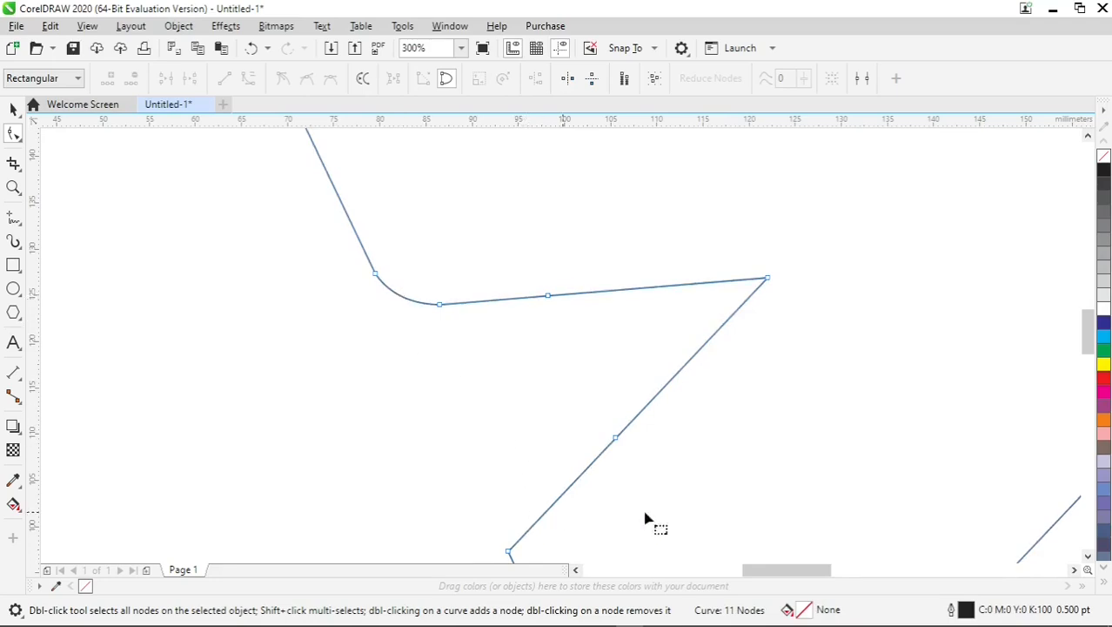
- Add nodes on either side of the lower inner corner and remove that corner node
{"action": "left_click_drag", "start_coordinate": [1084, 329], "coordinate": [1084, 353]}
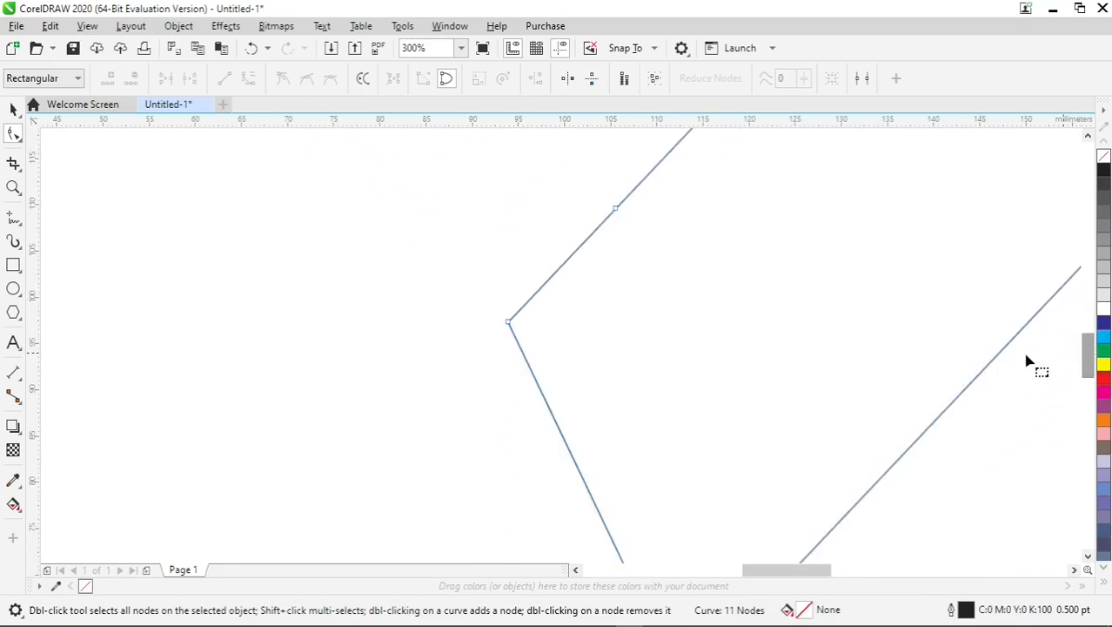
{"action": "double_click", "coordinate": [554, 275]}
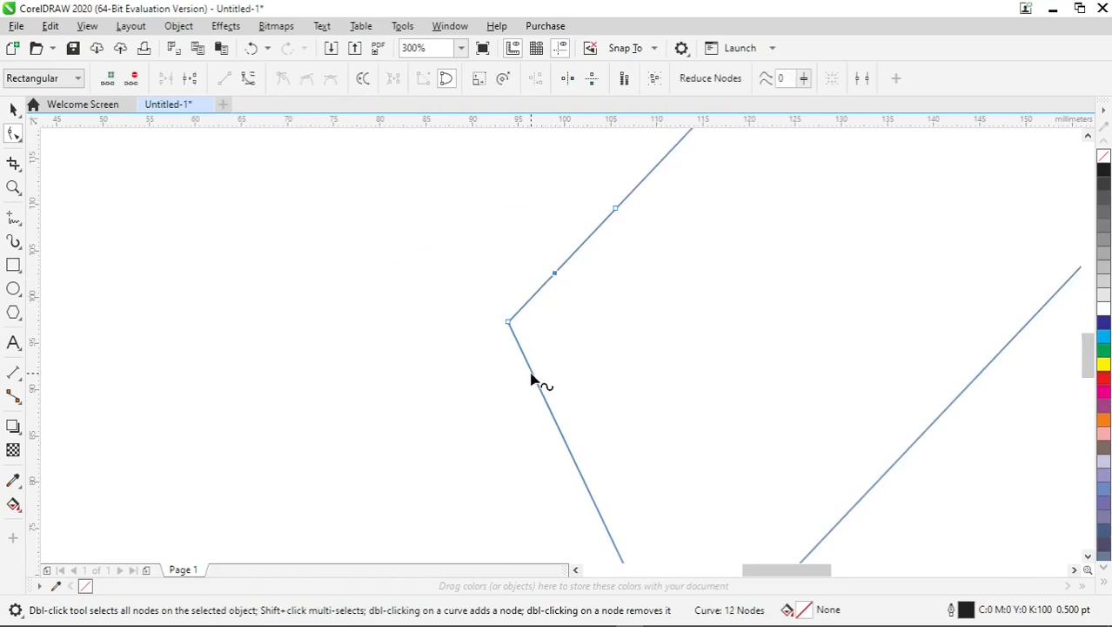
{"action": "double_click", "coordinate": [532, 374]}
{"action": "double_click", "coordinate": [509, 324]}
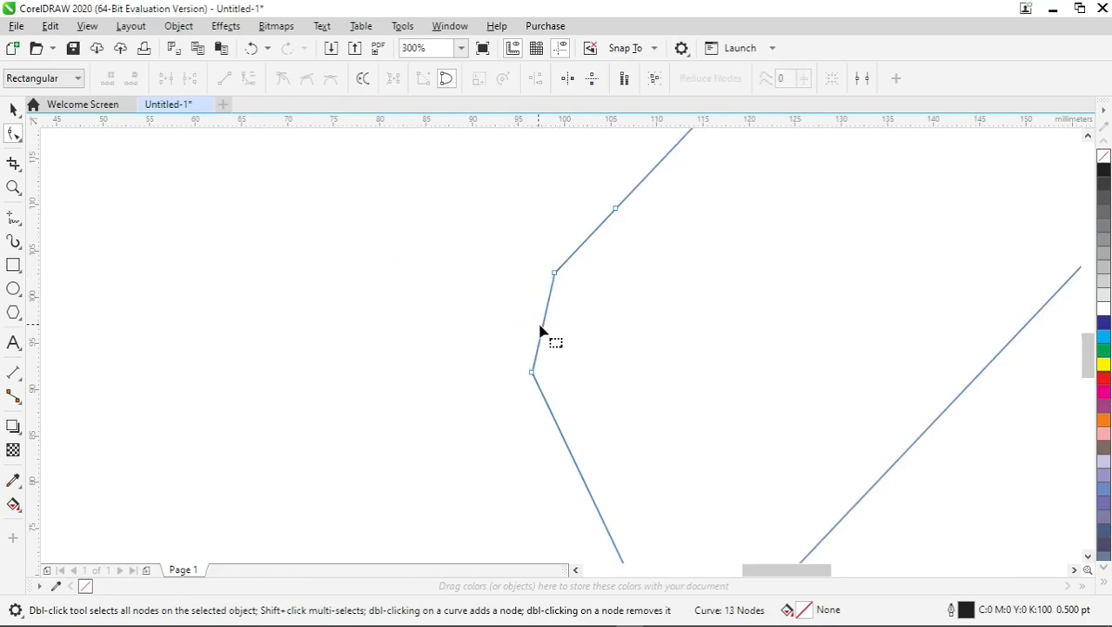
- Convert the lower corner segment to a curve and bend it into a rounded corner
{"action": "right_click", "coordinate": [547, 332]}
{"action": "left_click", "coordinate": [540, 328]}
{"action": "right_click", "coordinate": [543, 330]}
{"action": "left_click", "coordinate": [595, 139]}
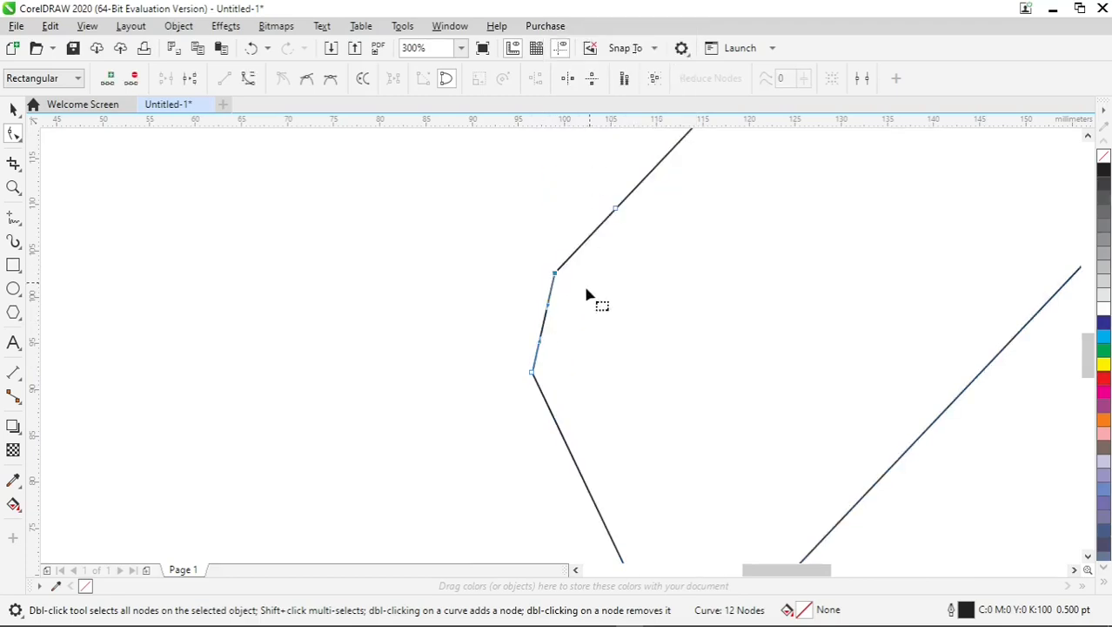
{"action": "left_click_drag", "start_coordinate": [546, 326], "coordinate": [533, 319]}
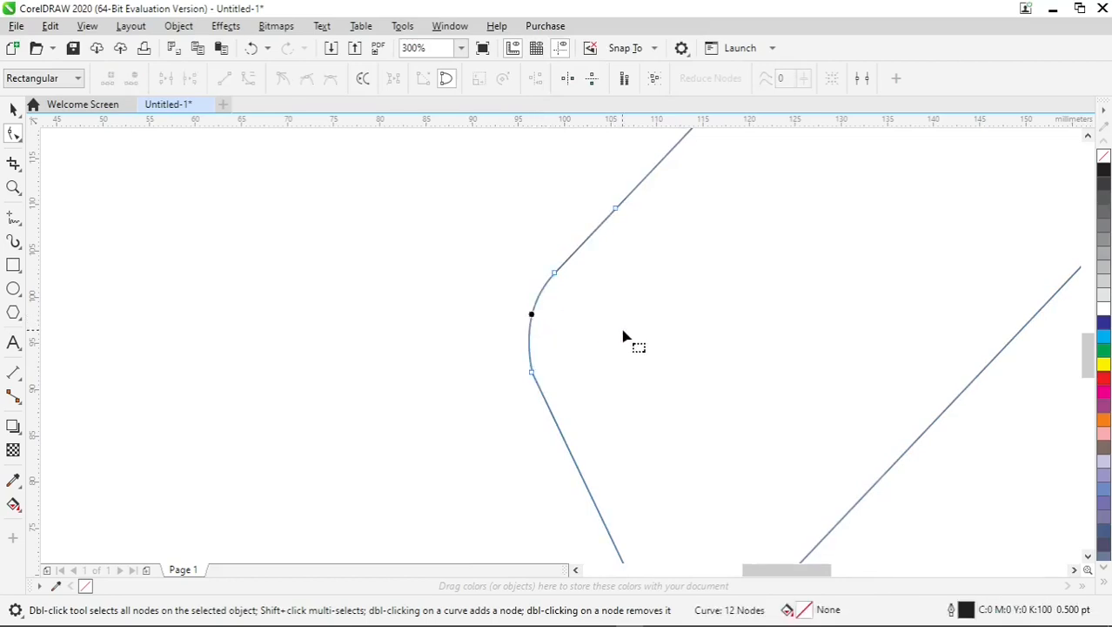
- Move the shape slightly right on the page and fill it with 60% black gray
{"action": "key", "text": "space"}
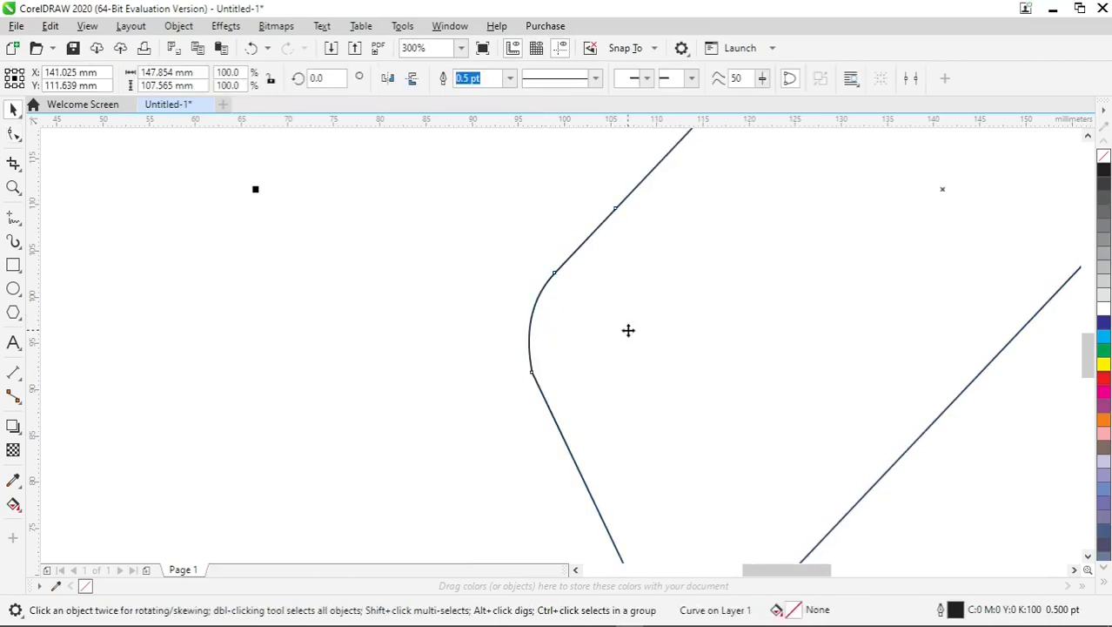
{"action": "key", "text": "shift+F2"}
{"action": "left_click", "coordinate": [762, 342]}
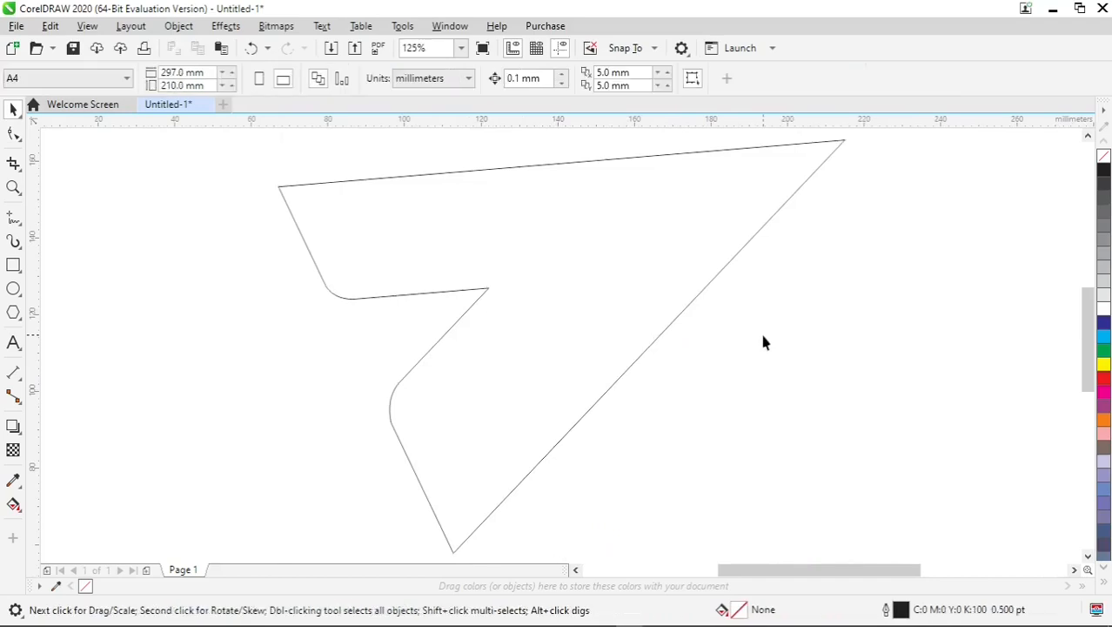
{"action": "scroll", "coordinate": [762, 342], "scroll_direction": "down", "scroll_amount": 2}
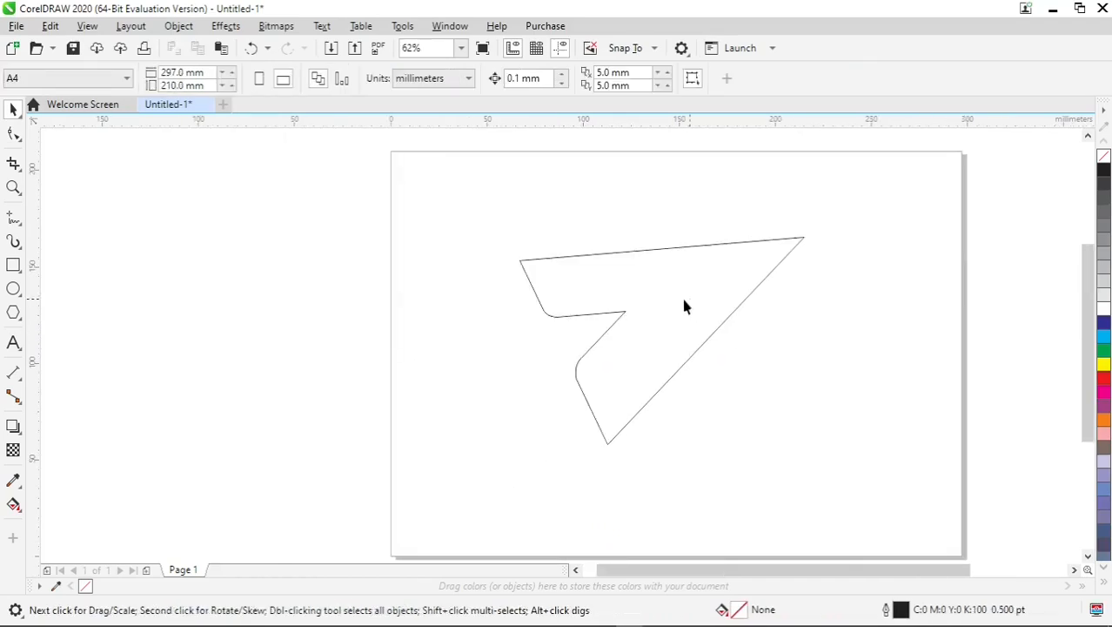
{"action": "left_click_drag", "start_coordinate": [684, 305], "coordinate": [716, 308]}
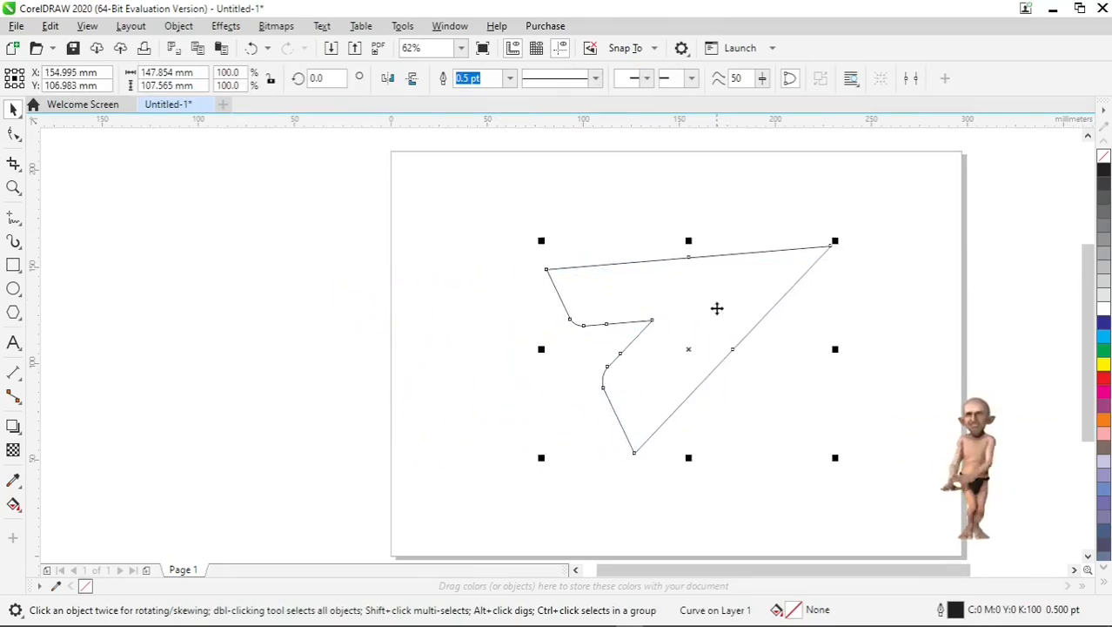
{"action": "left_click", "coordinate": [1104, 226]}
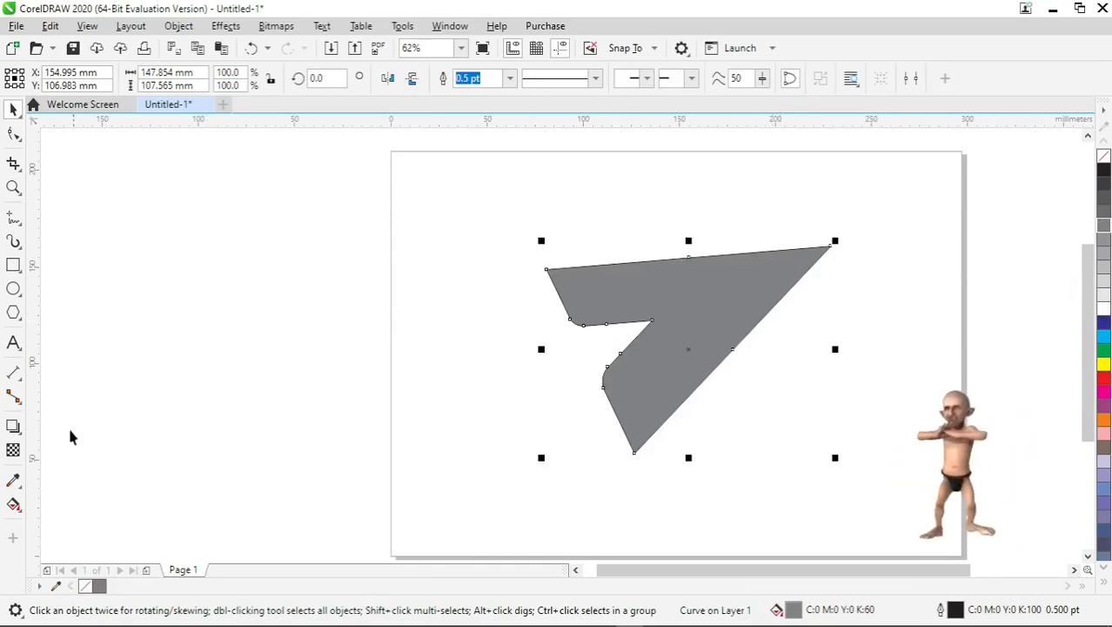
- Apply the Extrude effect to the shape by pulling the extrusion downward from its centre
{"action": "left_click", "coordinate": [20, 437]}
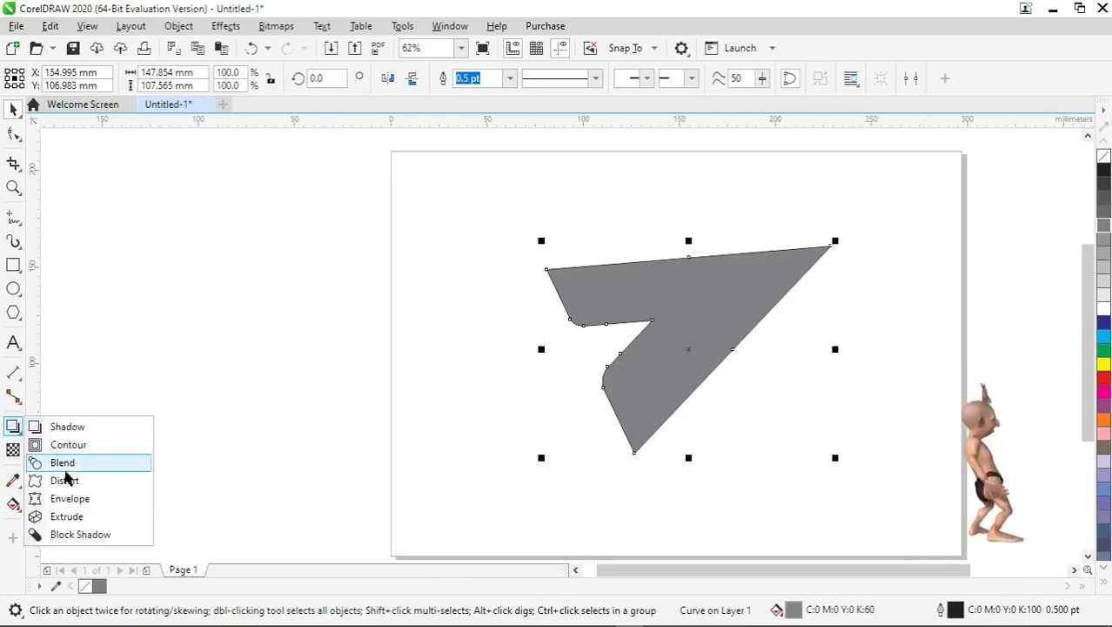
{"action": "left_click", "coordinate": [76, 517]}
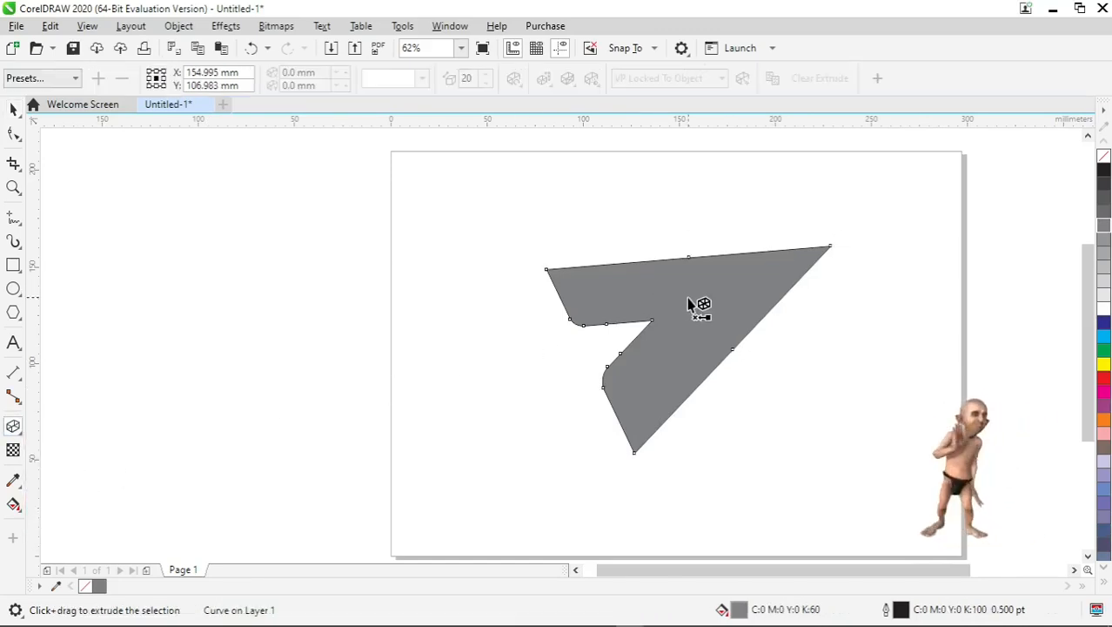
{"action": "left_click_drag", "start_coordinate": [687, 300], "coordinate": [687, 344]}
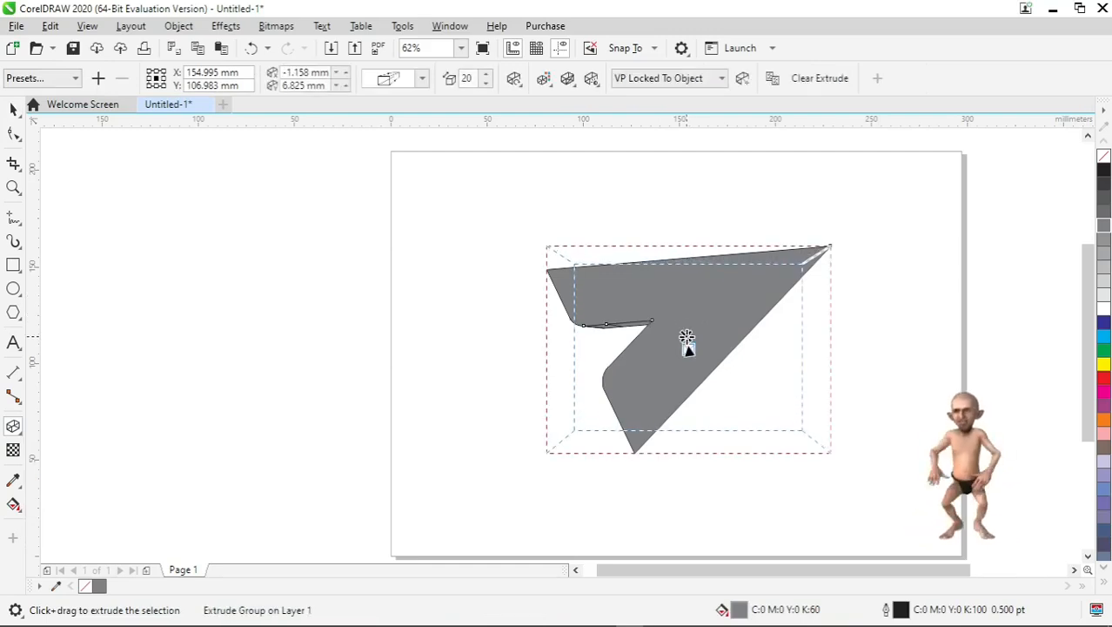
- Set the extrusion colour to use color shading
{"action": "left_click", "coordinate": [551, 84]}
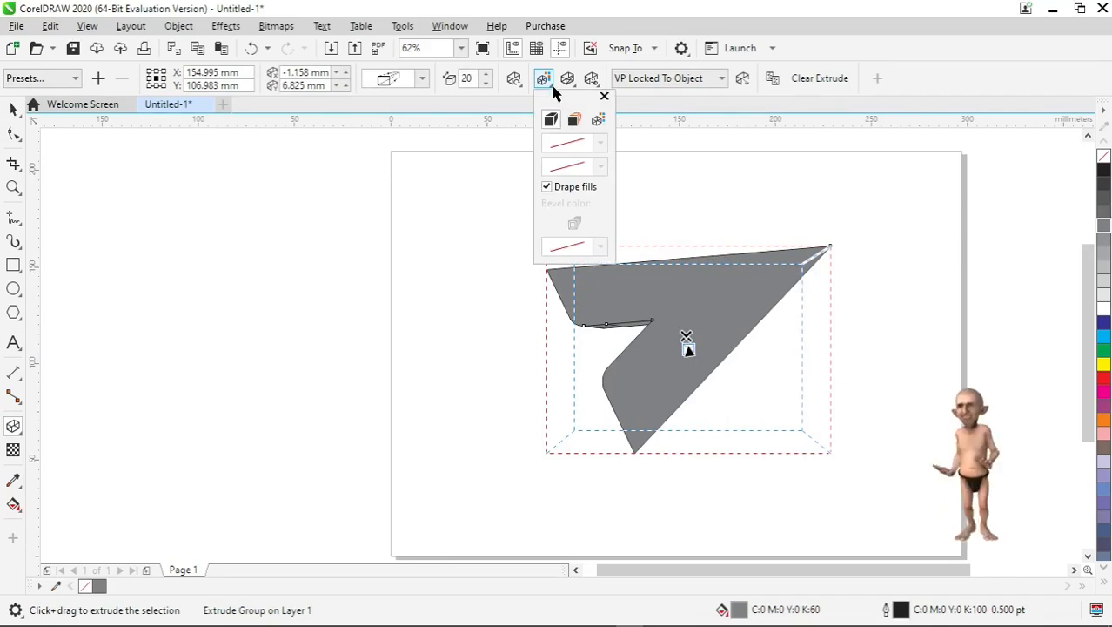
{"action": "left_click", "coordinate": [599, 121]}
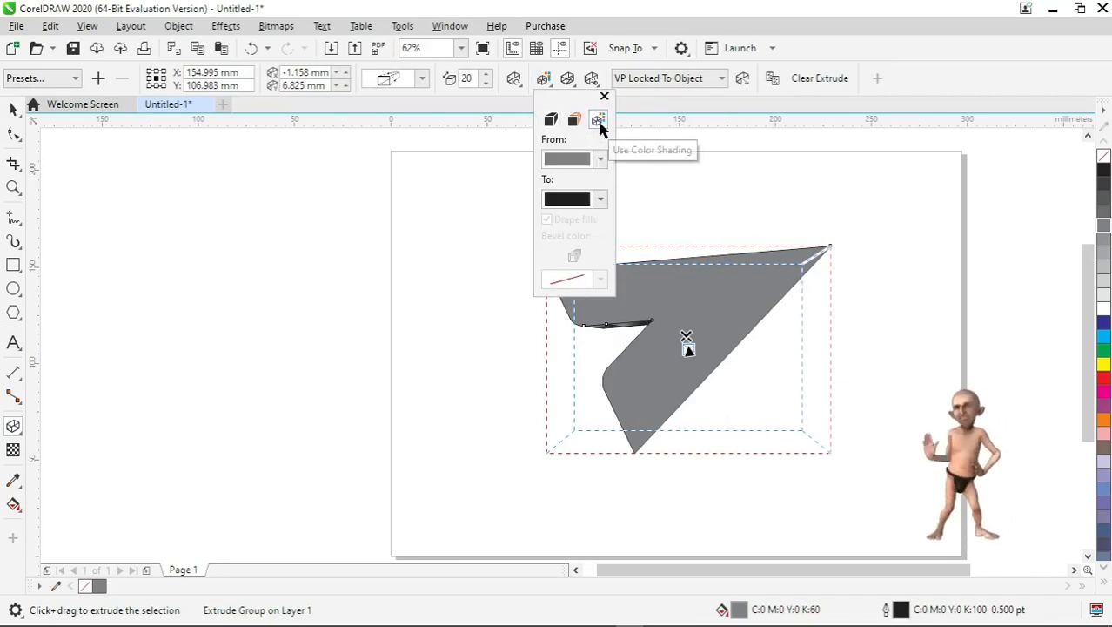
{"action": "left_click", "coordinate": [520, 135]}
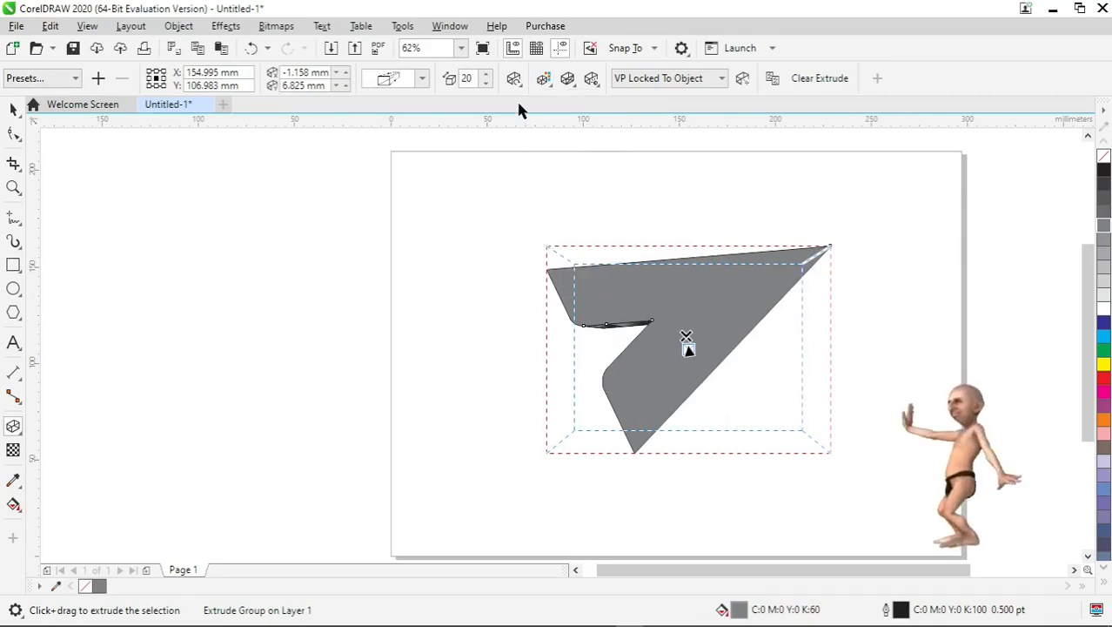
- Rotate the extrusion using the extrude rotation control
{"action": "left_click", "coordinate": [514, 80]}
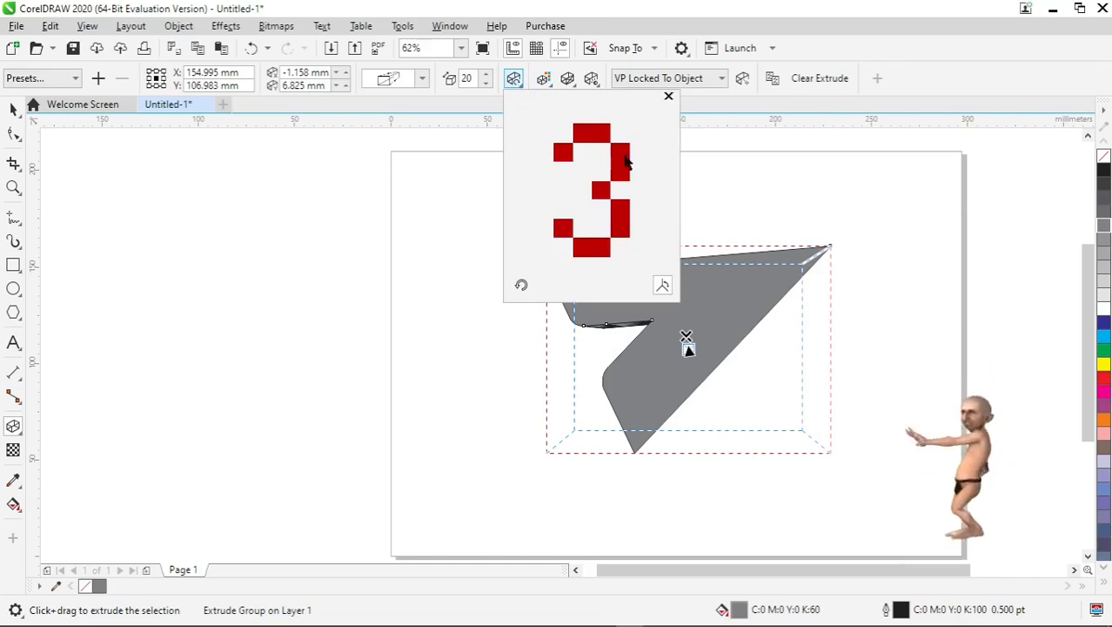
{"action": "mouse_move", "coordinate": [626, 166]}
{"action": "left_mouse_down"}
{"action": "mouse_move", "coordinate": [627, 213]}
{"action": "mouse_move", "coordinate": [635, 209]}
{"action": "mouse_move", "coordinate": [623, 166]}
{"action": "mouse_move", "coordinate": [638, 166]}
{"action": "left_mouse_up"}
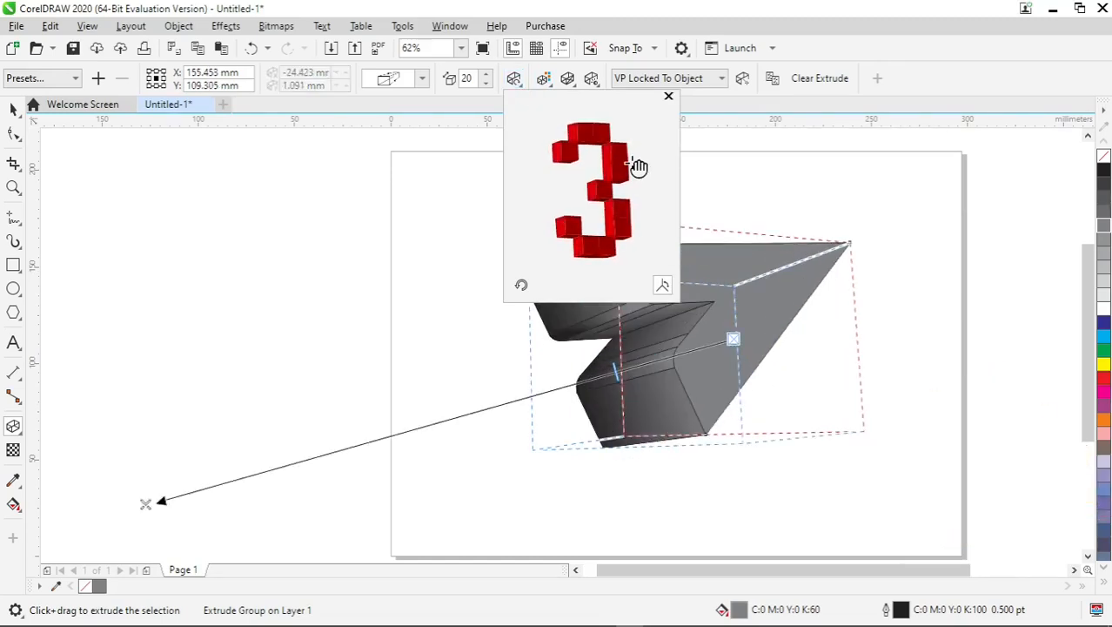
- Reduce the extrusion depth to 6 by dragging its depth handle
{"action": "left_click", "coordinate": [589, 374]}
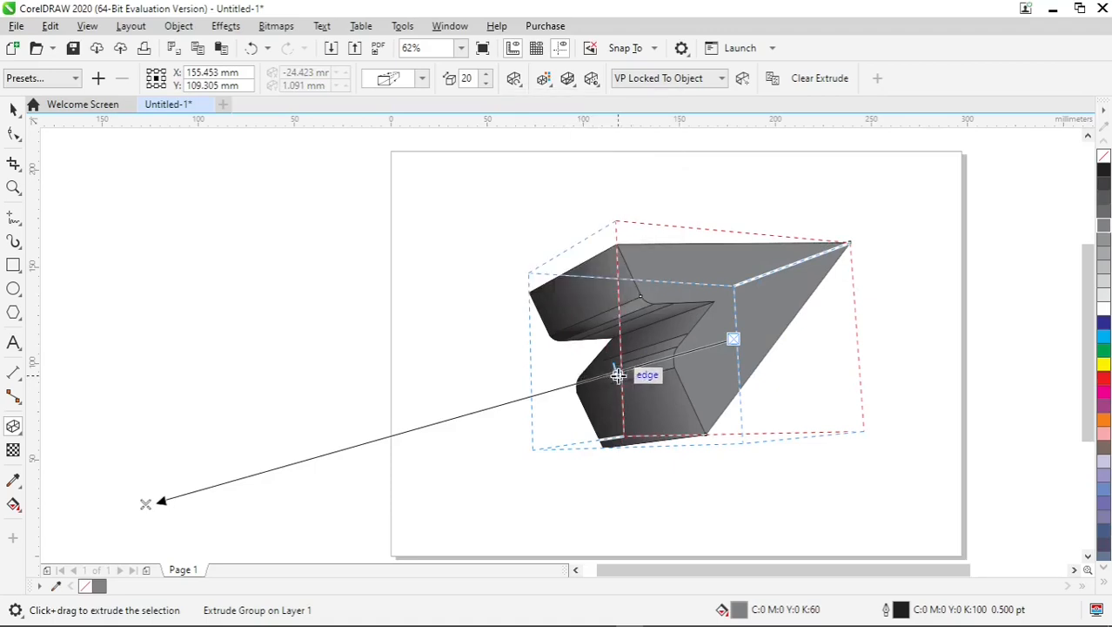
{"action": "left_click_drag", "start_coordinate": [616, 370], "coordinate": [661, 357]}
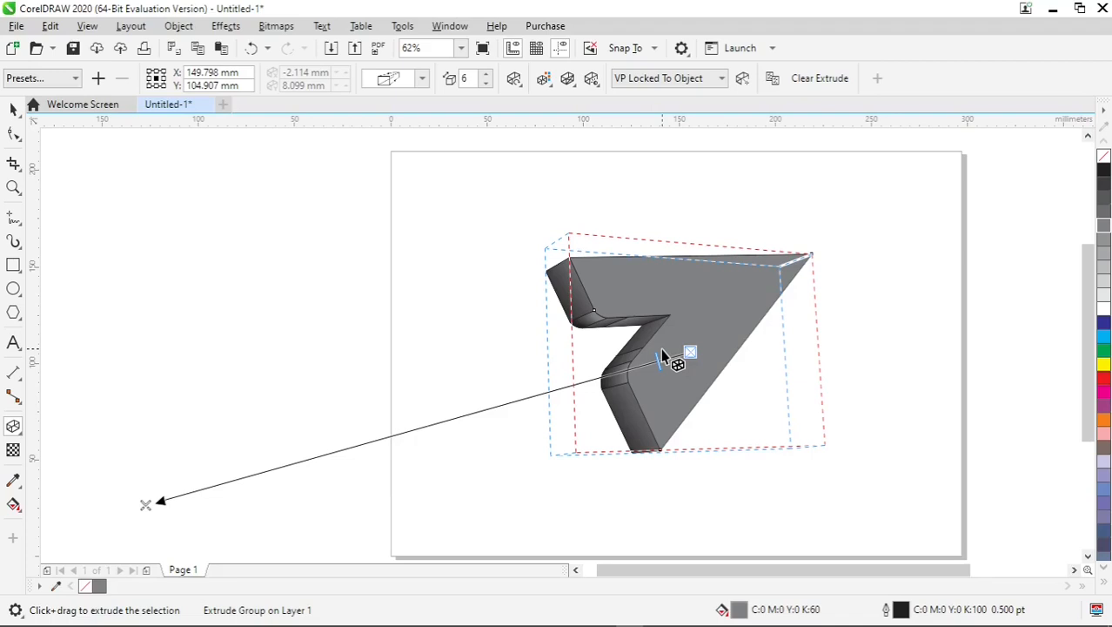
{"action": "scroll", "coordinate": [661, 352], "scroll_direction": "up", "scroll_amount": 3}
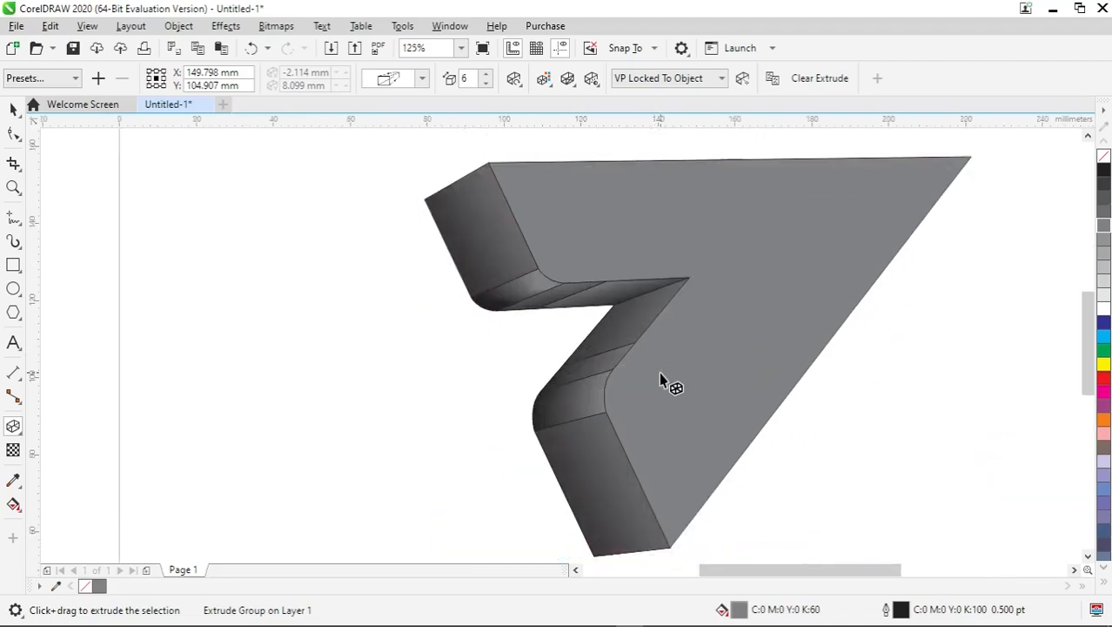
- Reduce the extrusion depth to 3 by dragging the depth handle along the extrusion line
{"action": "left_click", "coordinate": [659, 371]}
{"action": "left_click_drag", "start_coordinate": [645, 378], "coordinate": [670, 376]}
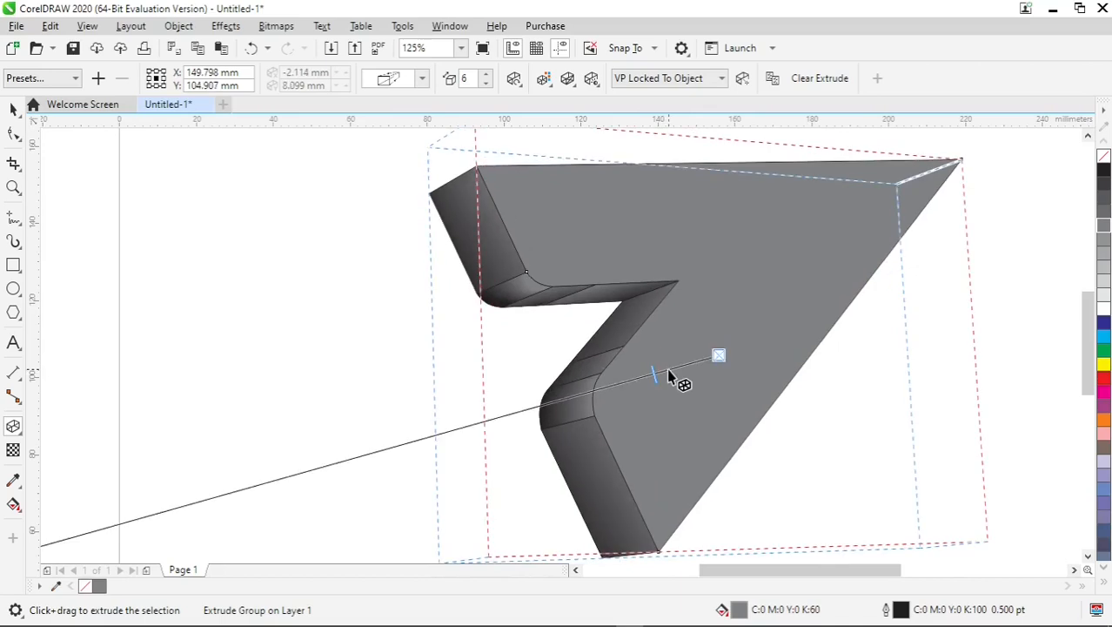
{"action": "scroll", "coordinate": [667, 374], "scroll_direction": "up", "scroll_amount": 3}
{"action": "left_click_drag", "start_coordinate": [642, 377], "coordinate": [685, 366]}
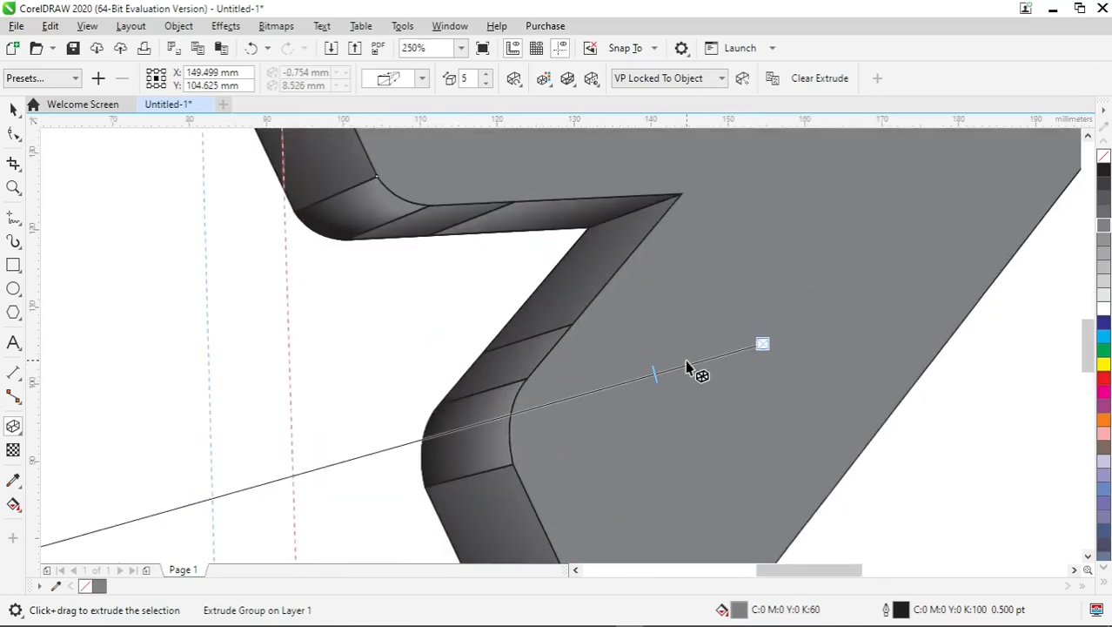
{"action": "scroll", "coordinate": [627, 363], "scroll_direction": "down", "scroll_amount": 3}
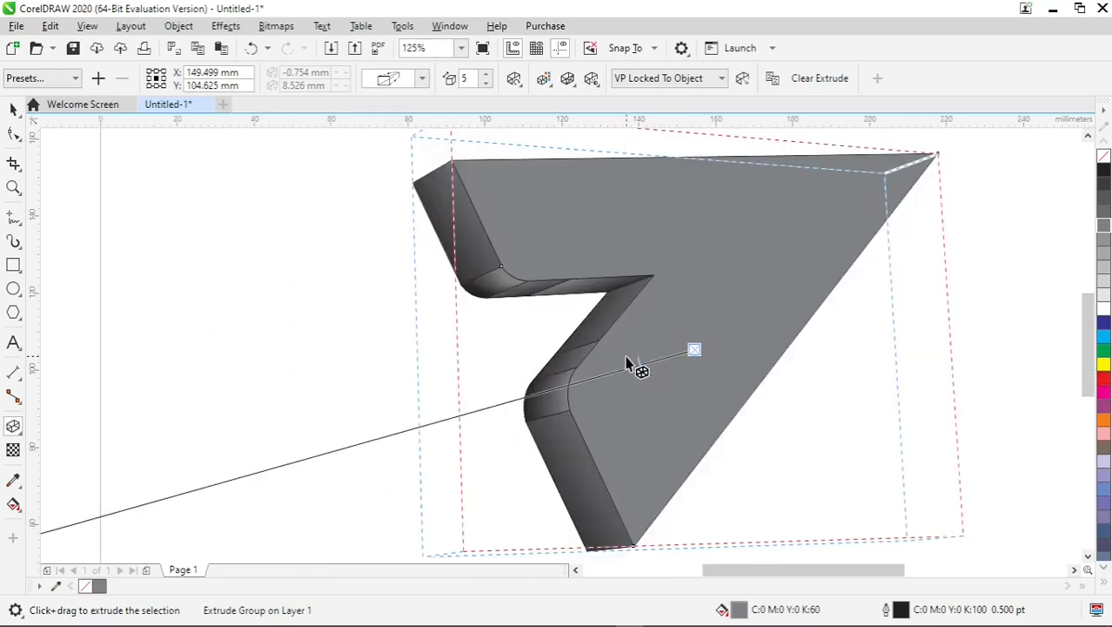
{"action": "scroll", "coordinate": [627, 364], "scroll_direction": "down", "scroll_amount": 3}
{"action": "scroll", "coordinate": [627, 364], "scroll_direction": "up", "scroll_amount": 3}
{"action": "left_click_drag", "start_coordinate": [656, 374], "coordinate": [711, 355]}
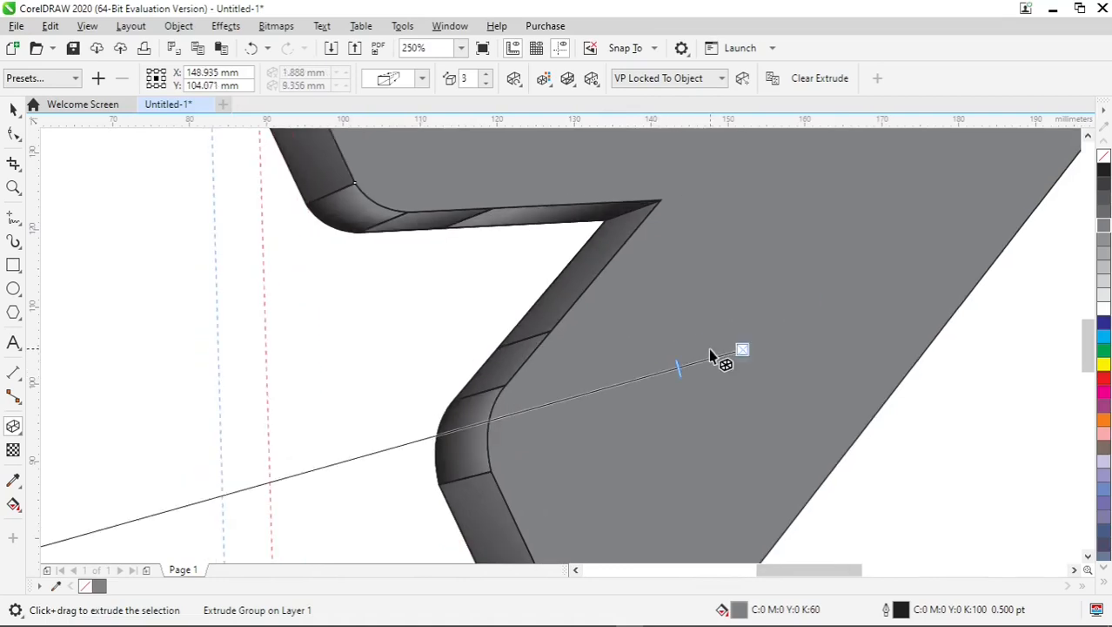
{"action": "scroll", "coordinate": [618, 325], "scroll_direction": "down", "scroll_amount": 3}
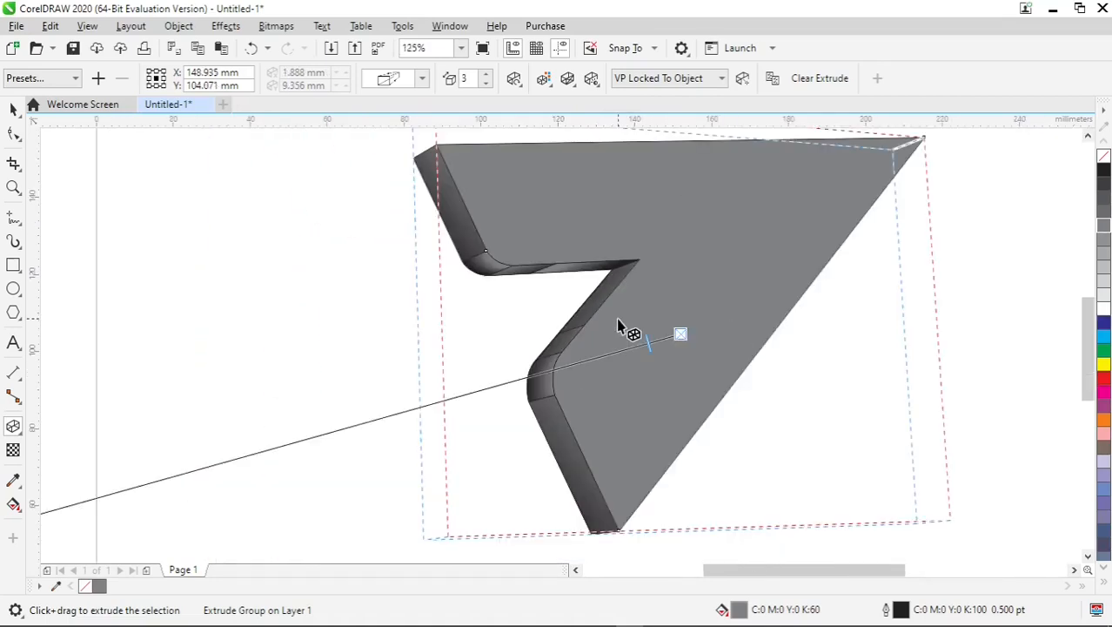
- Fill the arrow's front face with light grey and set its outline colour to white
{"action": "left_click", "coordinate": [13, 109]}
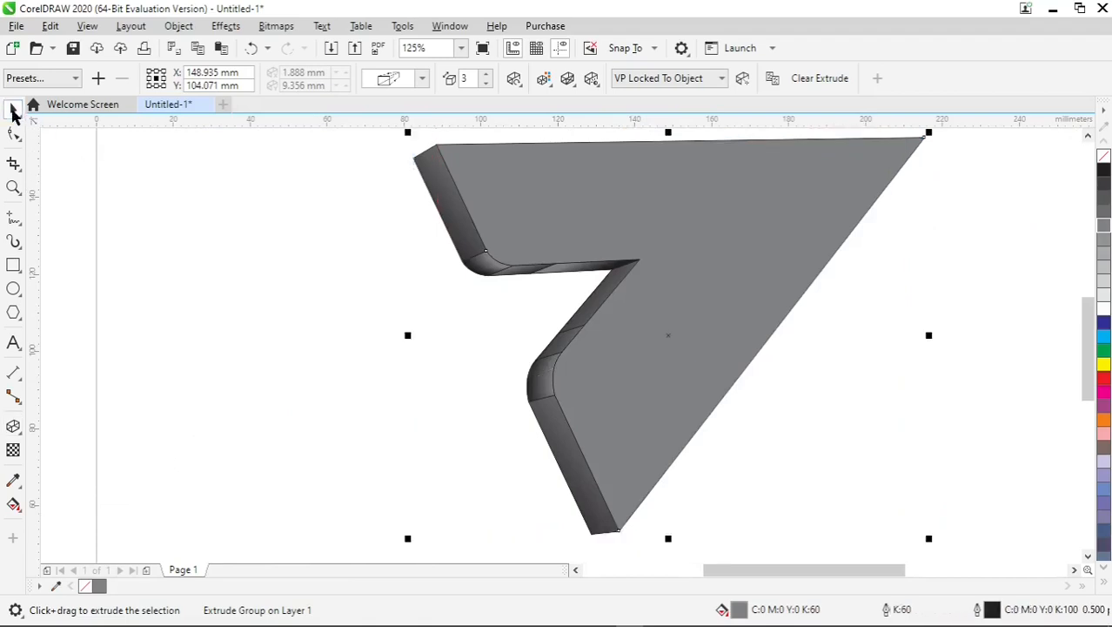
{"action": "left_click", "coordinate": [212, 241]}
{"action": "scroll", "coordinate": [607, 300], "scroll_direction": "down", "scroll_amount": 3}
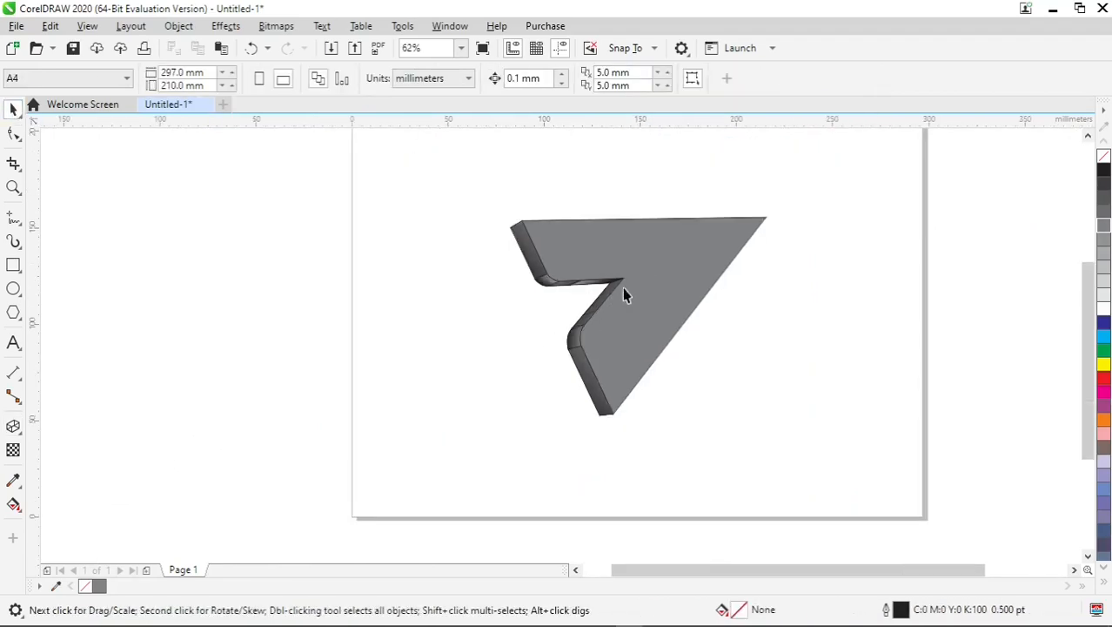
{"action": "scroll", "coordinate": [646, 268], "scroll_direction": "up", "scroll_amount": 3}
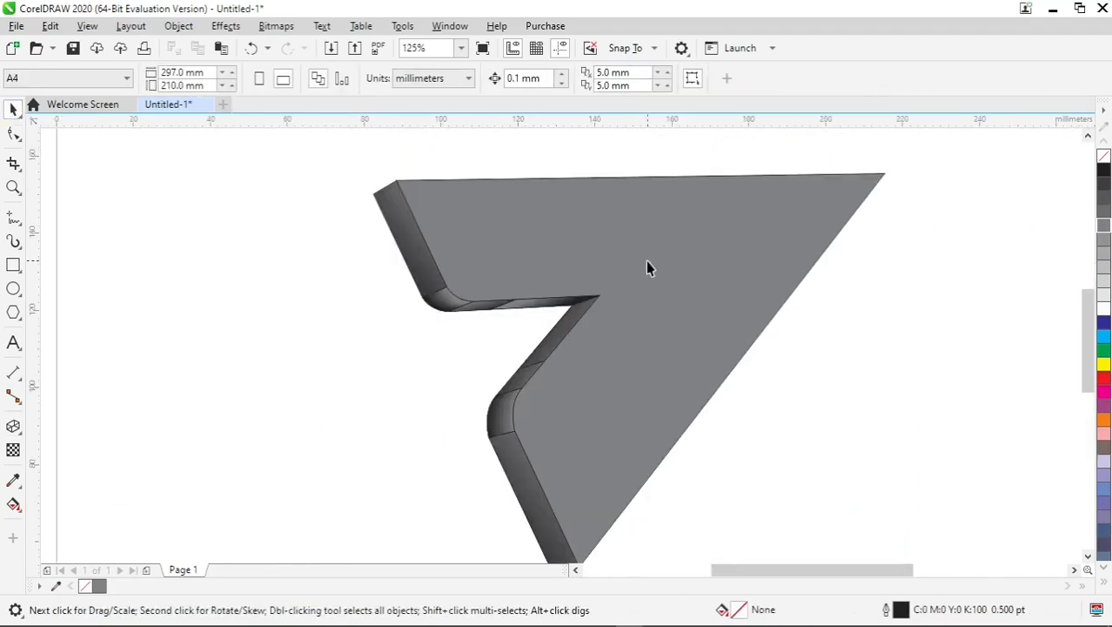
{"action": "left_click", "coordinate": [646, 266]}
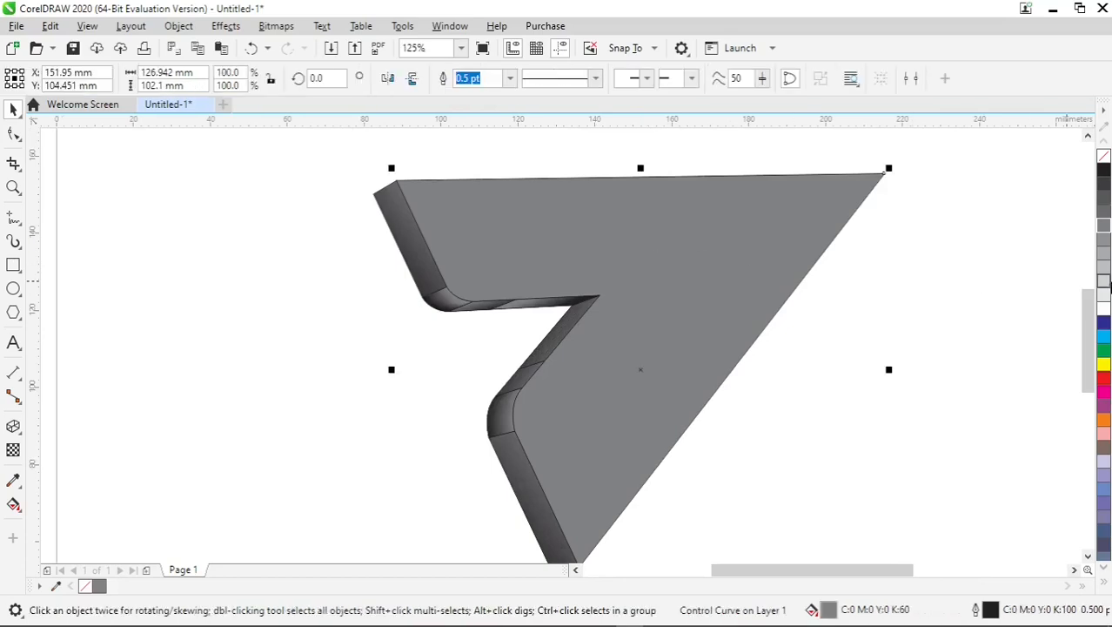
{"action": "left_click", "coordinate": [1103, 299]}
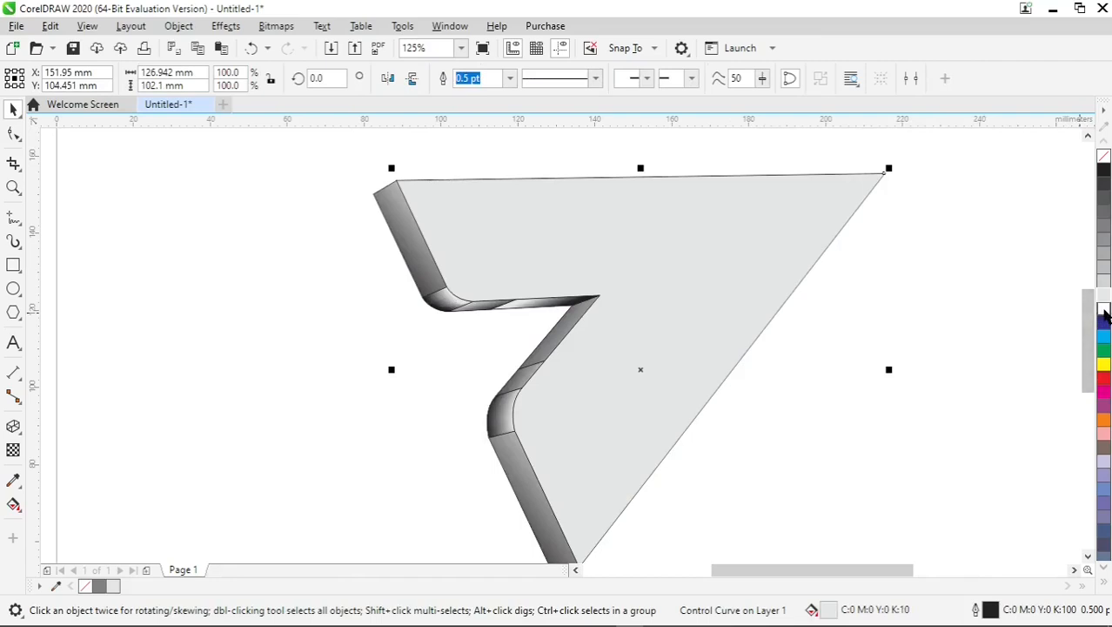
{"action": "right_click", "coordinate": [1104, 312]}
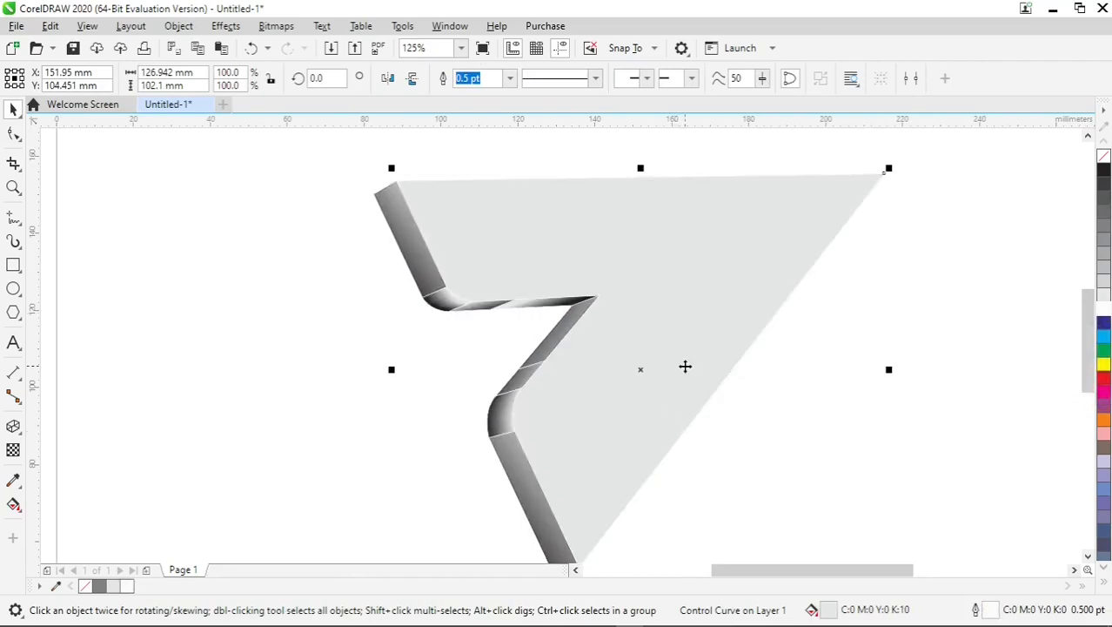
- Set the arrow's outline to 2.0 pt with rounded corners and line caps, scaled with the object
{"action": "key", "text": "F12"}
{"action": "left_click_drag", "start_coordinate": [571, 177], "coordinate": [798, 152]}
{"action": "left_click", "coordinate": [838, 356]}
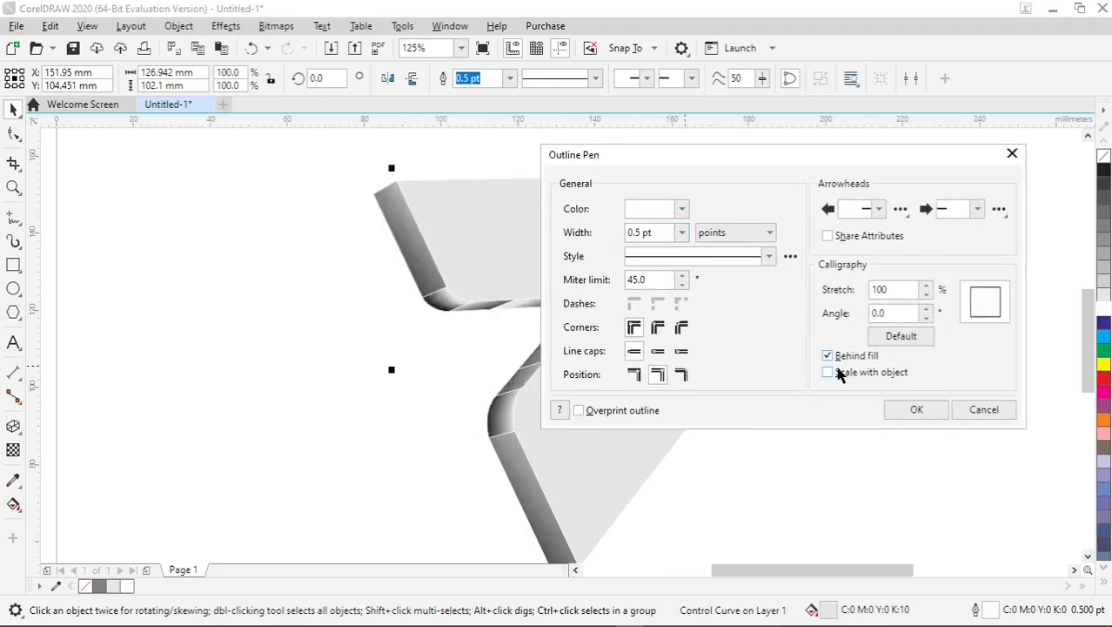
{"action": "left_click", "coordinate": [657, 352]}
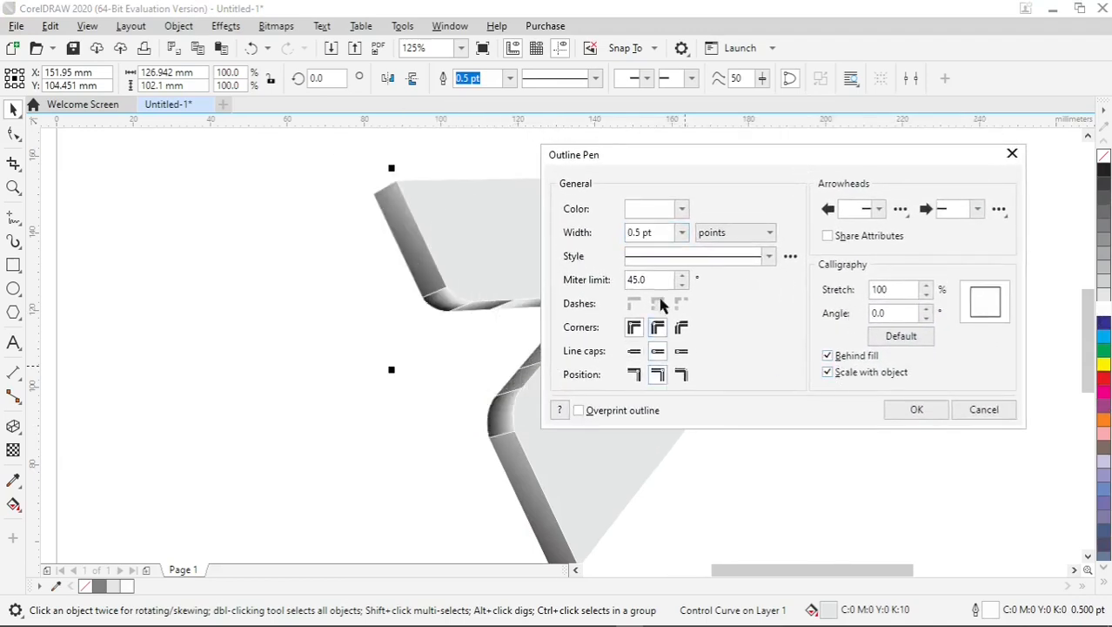
{"action": "left_click", "coordinate": [682, 232]}
{"action": "left_click", "coordinate": [658, 323]}
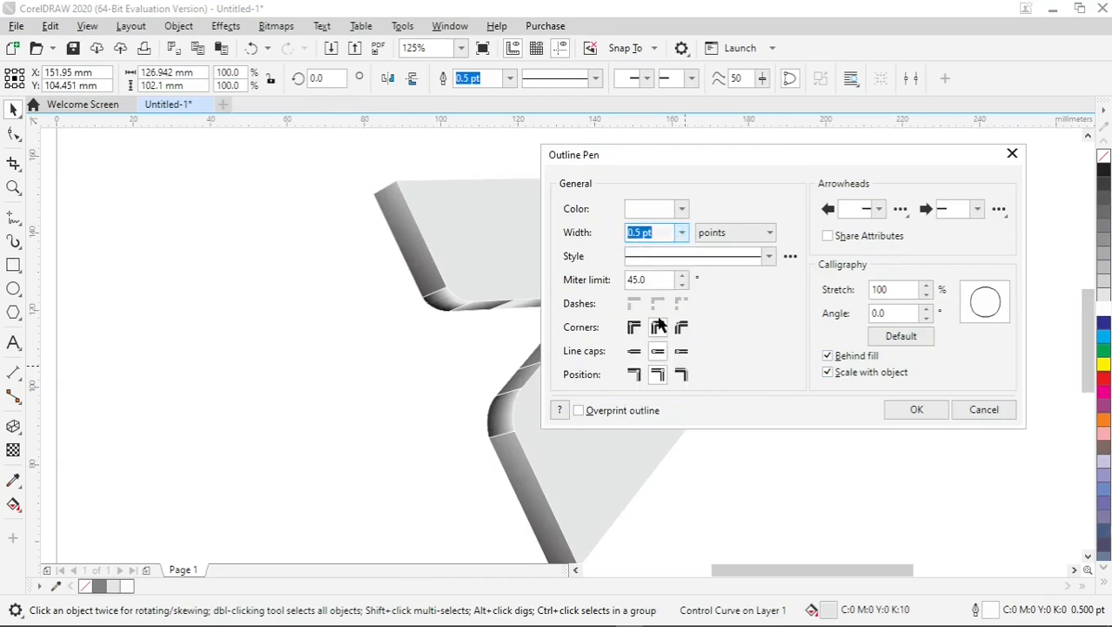
{"action": "left_click", "coordinate": [915, 410]}
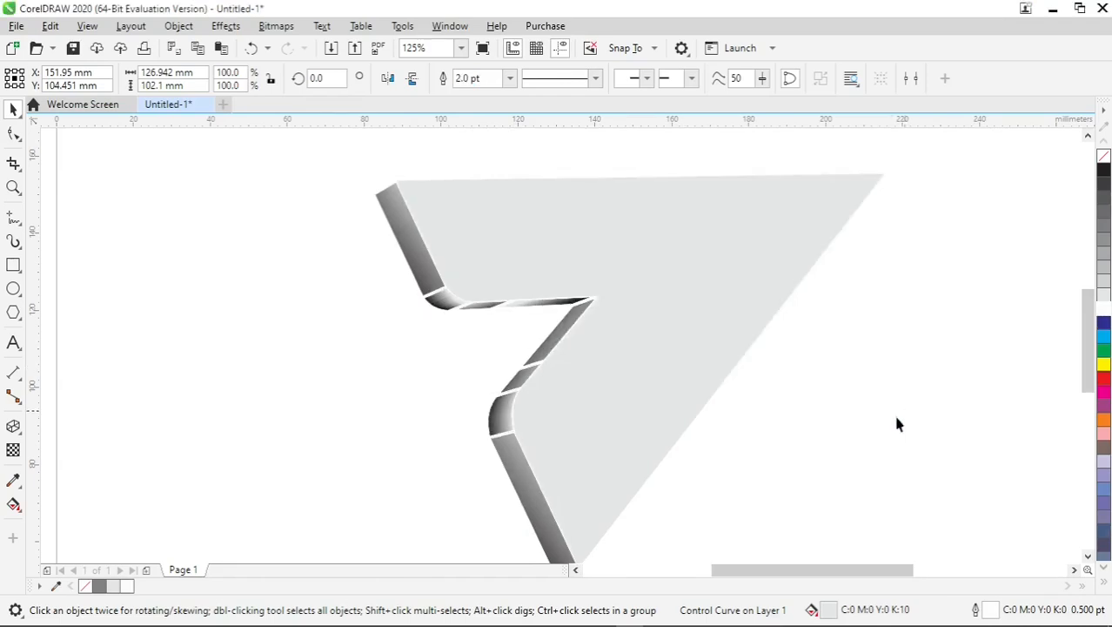
- Move the extruded arrow logo off the page to the left
{"action": "left_click", "coordinate": [818, 453]}
{"action": "scroll", "coordinate": [733, 338], "scroll_direction": "down", "scroll_amount": 2}
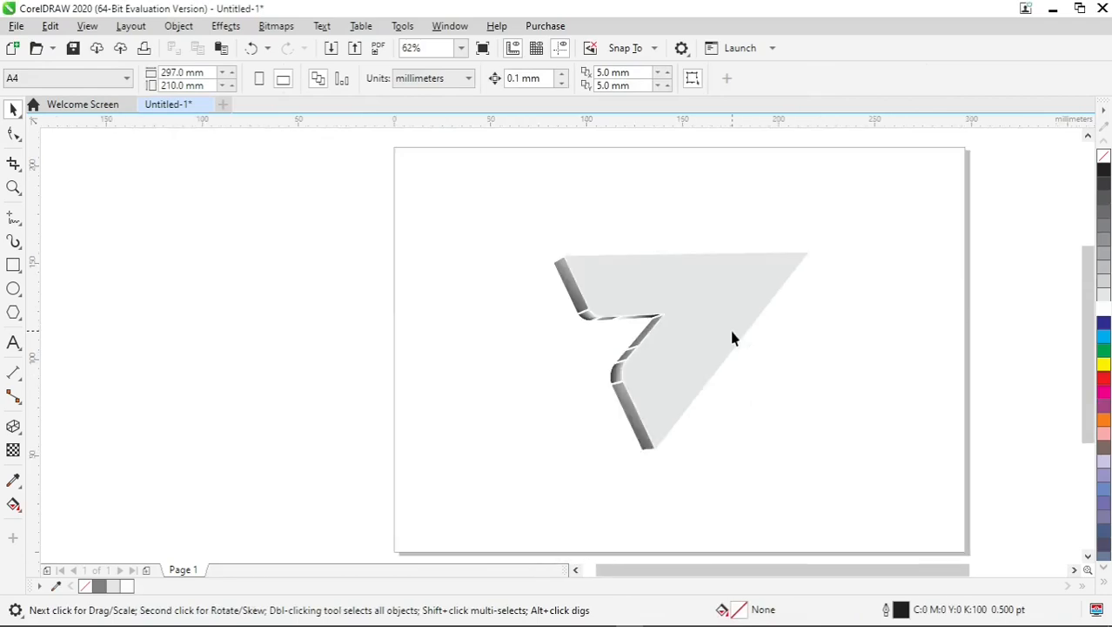
{"action": "left_click", "coordinate": [729, 309]}
{"action": "left_click_drag", "start_coordinate": [550, 210], "coordinate": [867, 447]}
{"action": "left_click", "coordinate": [868, 447]}
{"action": "left_click", "coordinate": [721, 314]}
{"action": "left_click_drag", "start_coordinate": [721, 314], "coordinate": [229, 254]}
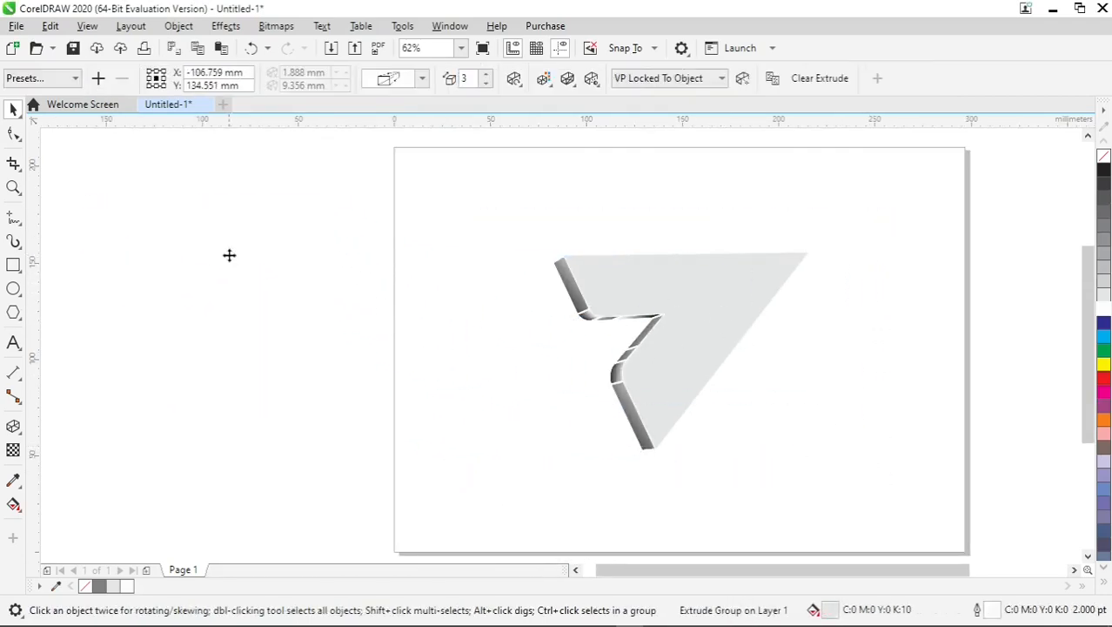
- Draw an ellipse about 167 by 154 mm and centre it on the page
{"action": "left_click", "coordinate": [13, 291]}
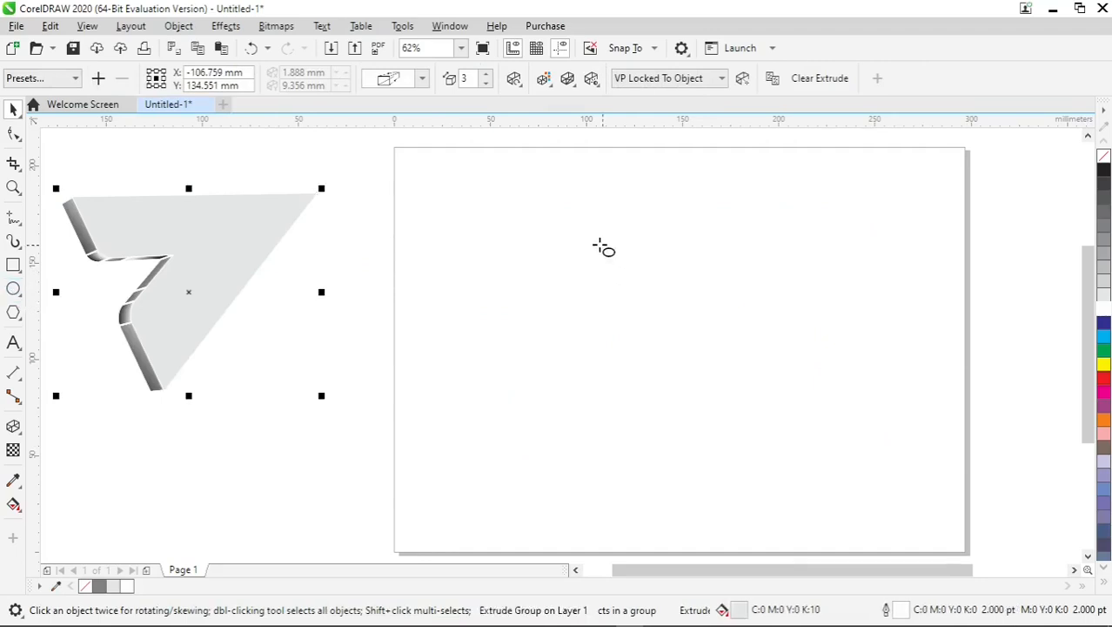
{"action": "left_click_drag", "start_coordinate": [570, 235], "coordinate": [897, 533]}
{"action": "key", "text": "space"}
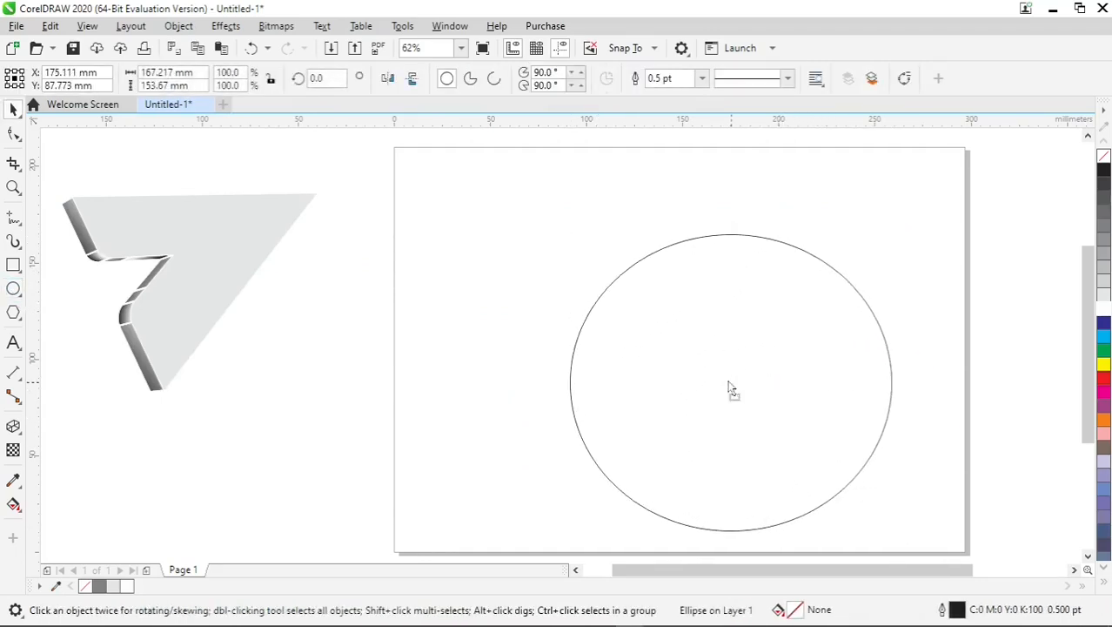
{"action": "left_click_drag", "start_coordinate": [733, 383], "coordinate": [715, 364]}
{"action": "key", "text": "p"}
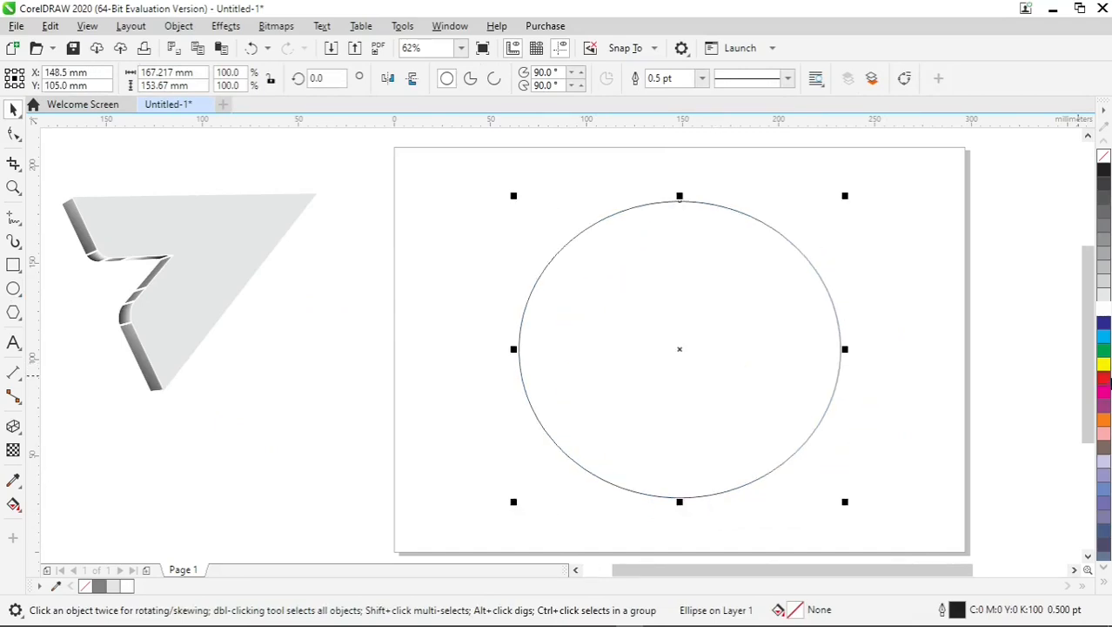
- Fill the ellipse with blue and give it a radial fountain fill with a light centre spreading to the rim
{"action": "left_click", "coordinate": [1103, 336]}
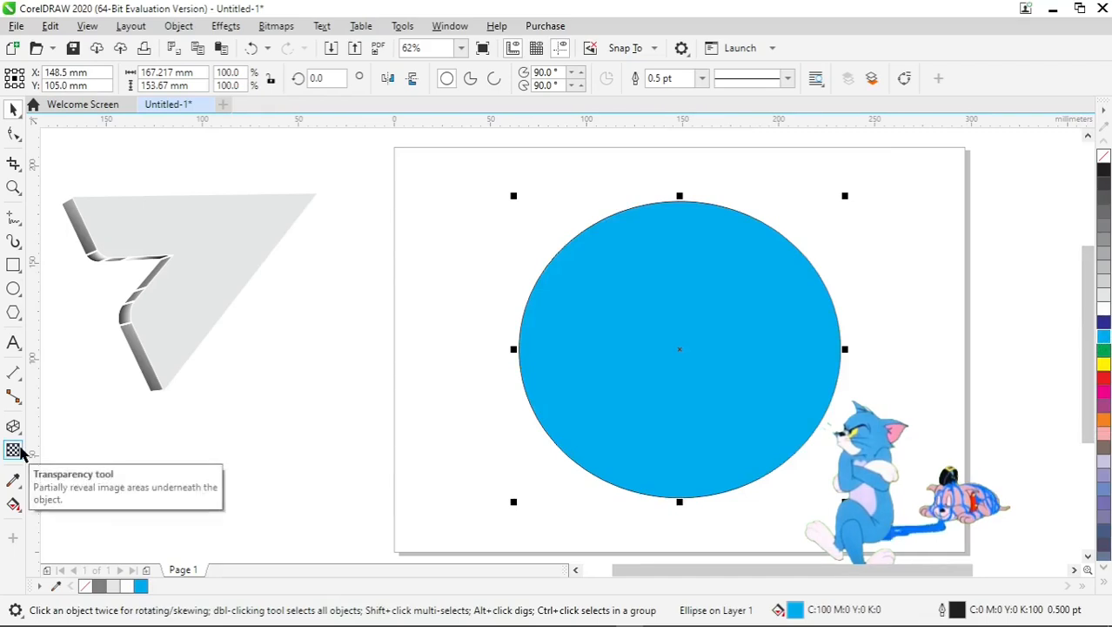
{"action": "left_click", "coordinate": [14, 504]}
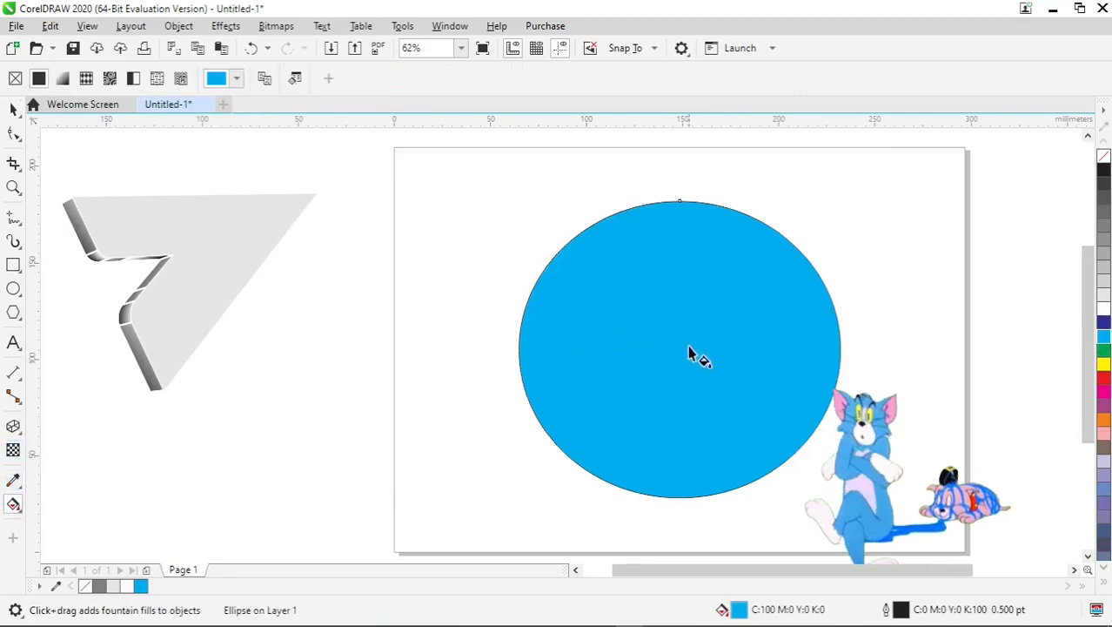
{"action": "left_click_drag", "start_coordinate": [696, 350], "coordinate": [720, 318]}
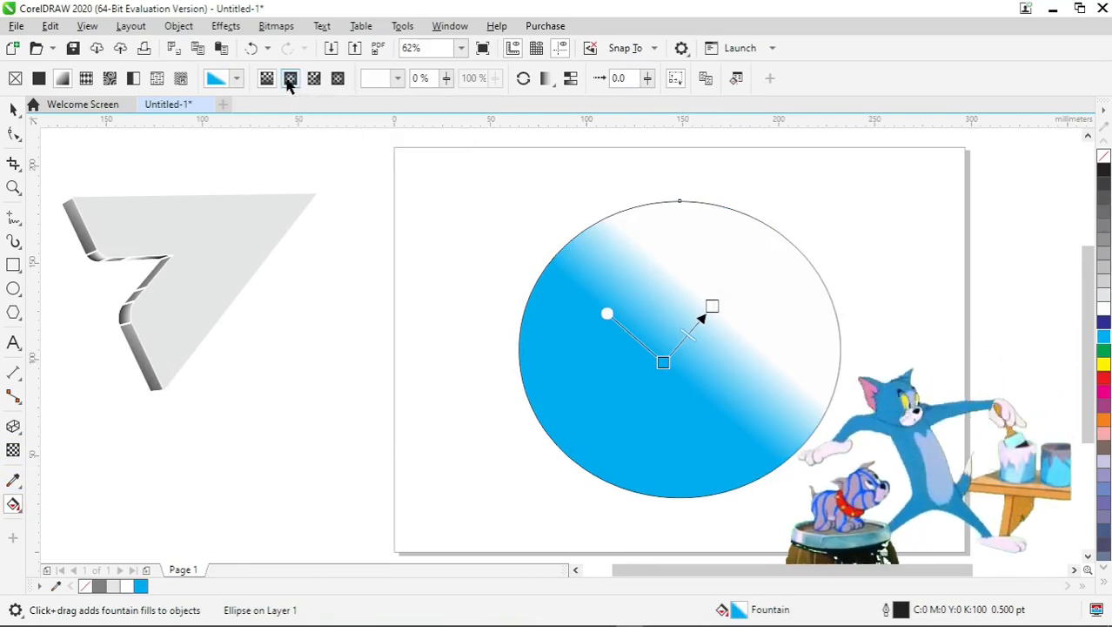
{"action": "left_click", "coordinate": [290, 78]}
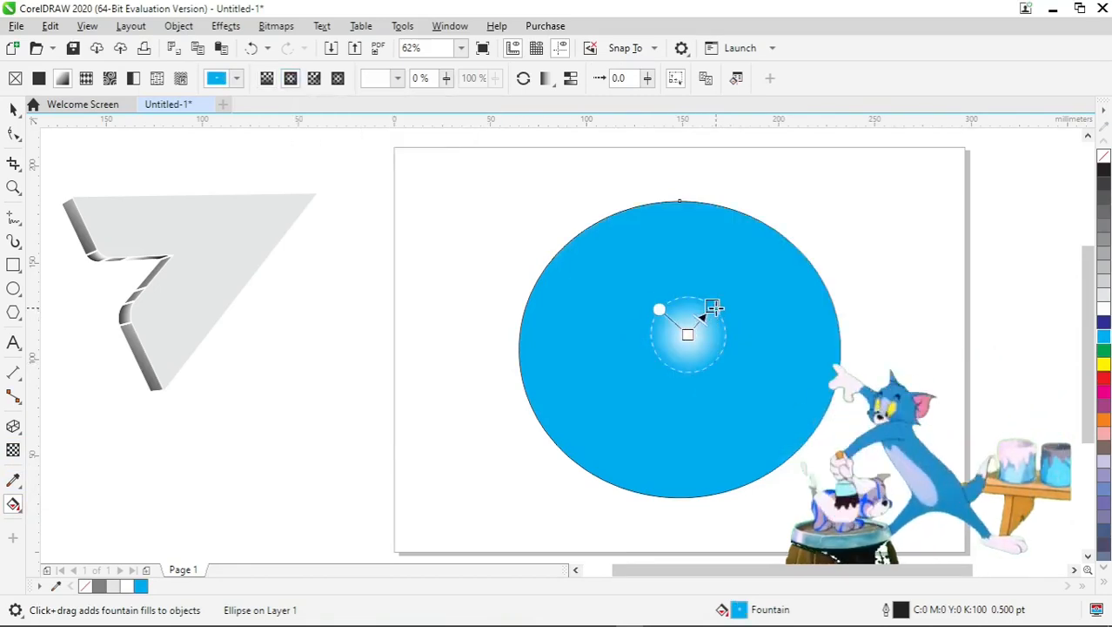
{"action": "left_click_drag", "start_coordinate": [712, 307], "coordinate": [760, 260]}
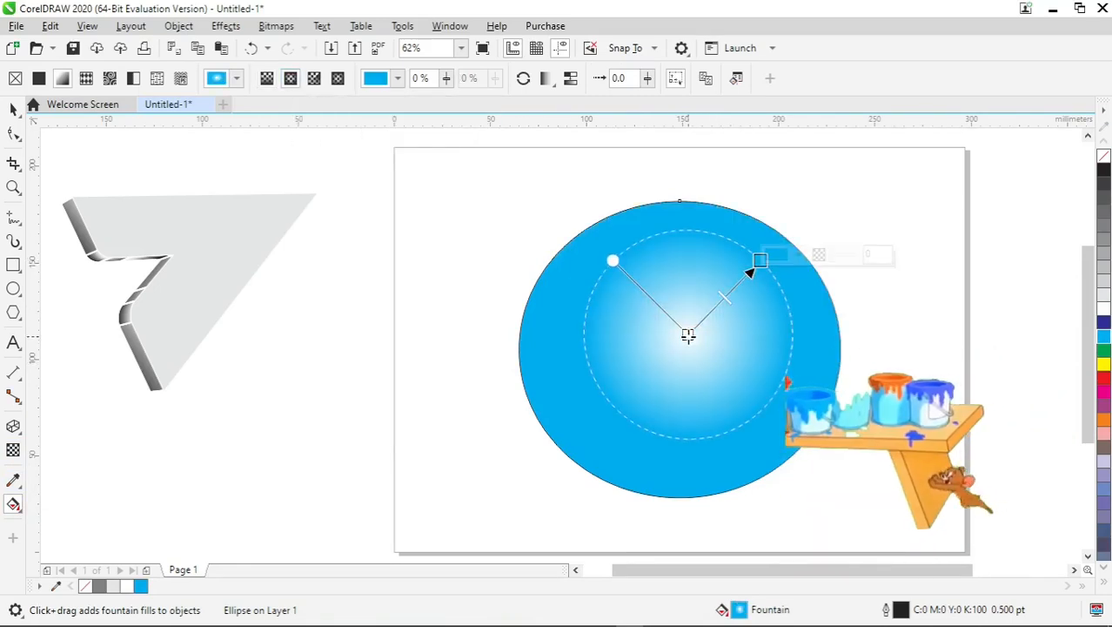
{"action": "left_click_drag", "start_coordinate": [687, 336], "coordinate": [675, 353]}
{"action": "left_click_drag", "start_coordinate": [761, 261], "coordinate": [767, 250]}
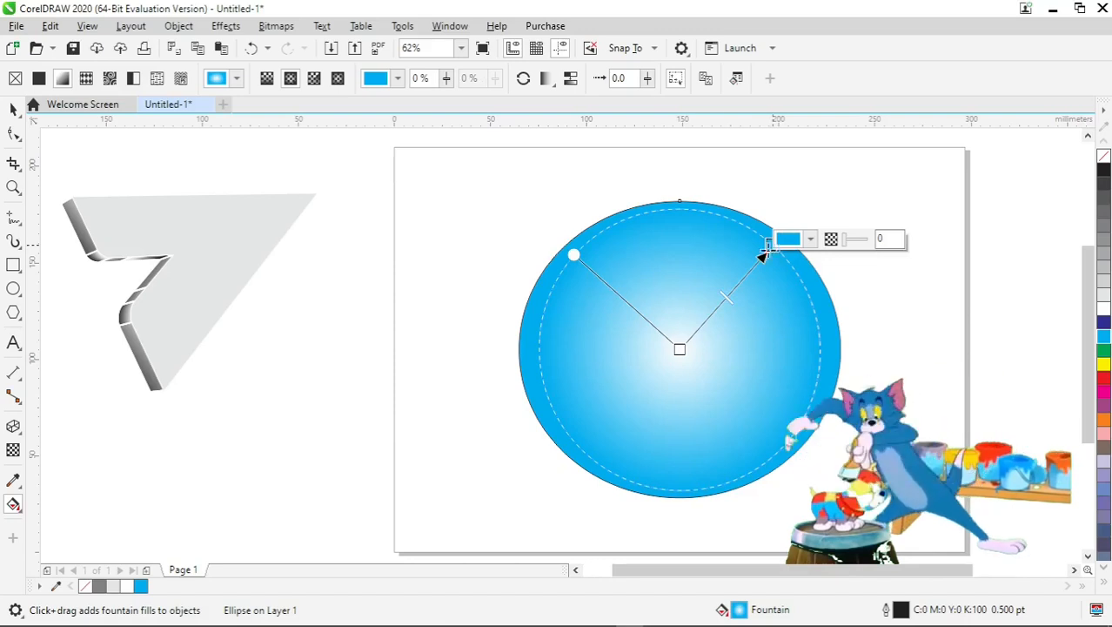
{"action": "left_click", "coordinate": [681, 349]}
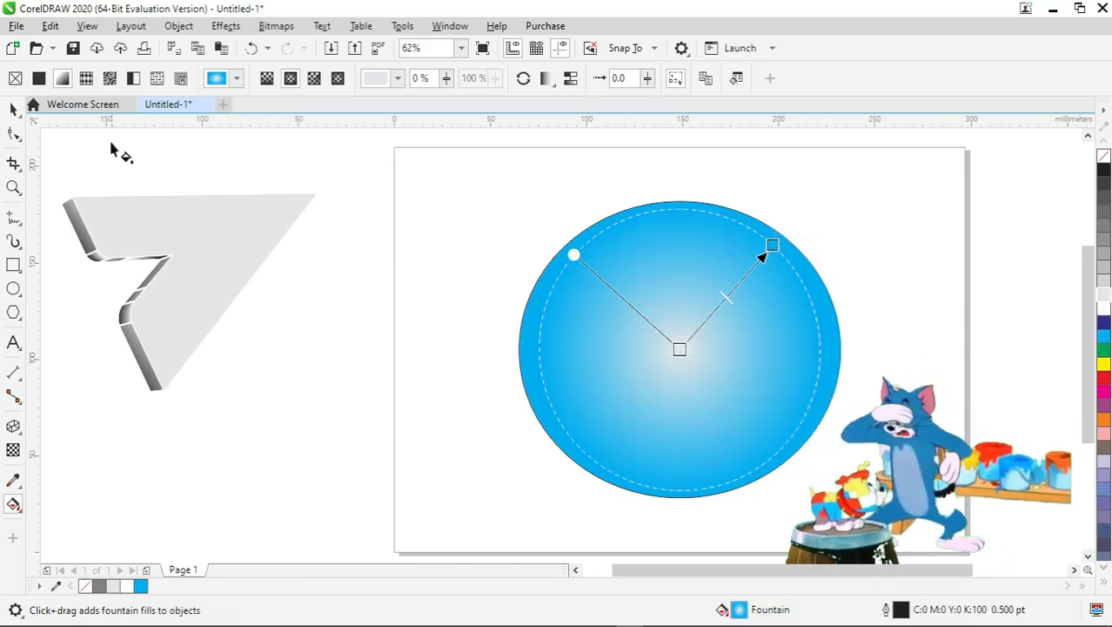
{"action": "left_click", "coordinate": [8, 109]}
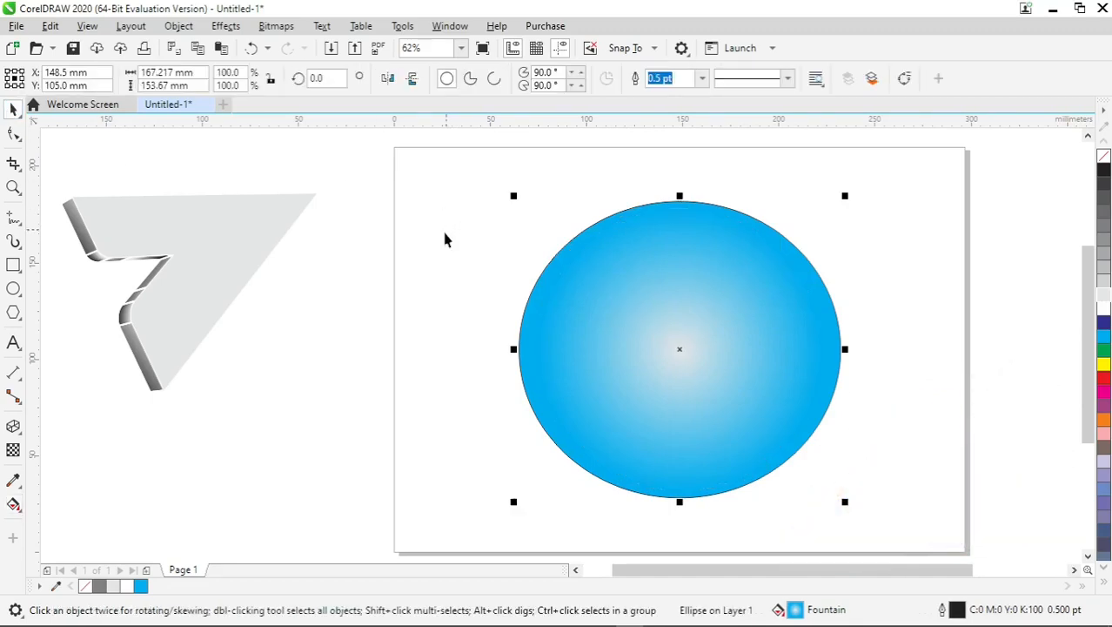
- Apply the Extrude effect to the ellipse by pulling from its centre
{"action": "left_click", "coordinate": [20, 441]}
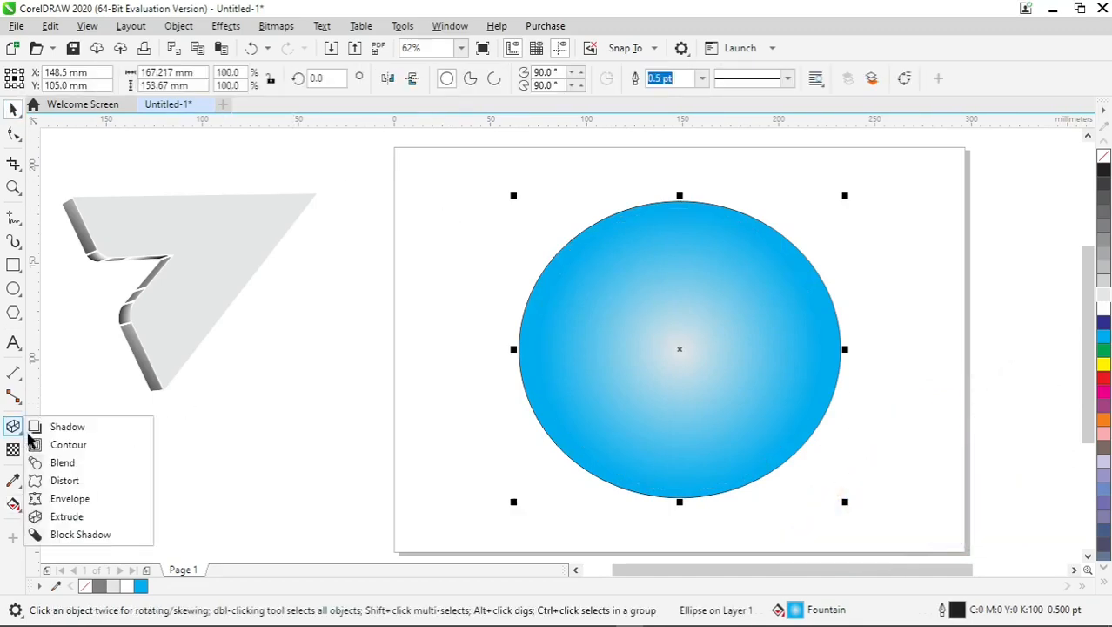
{"action": "left_click", "coordinate": [62, 520]}
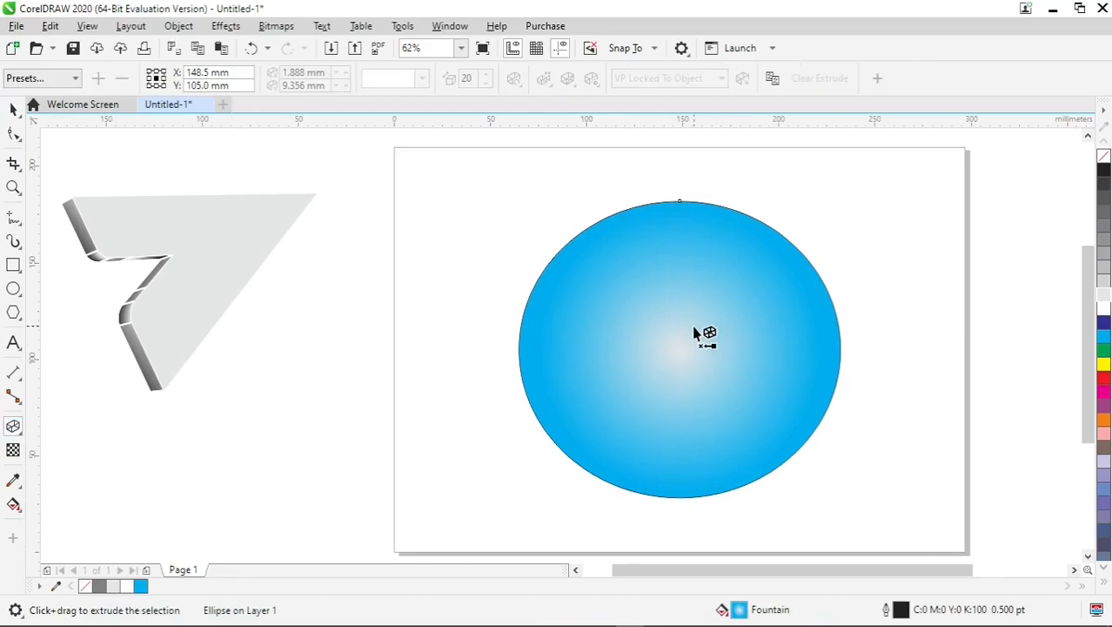
{"action": "left_click_drag", "start_coordinate": [675, 331], "coordinate": [685, 365]}
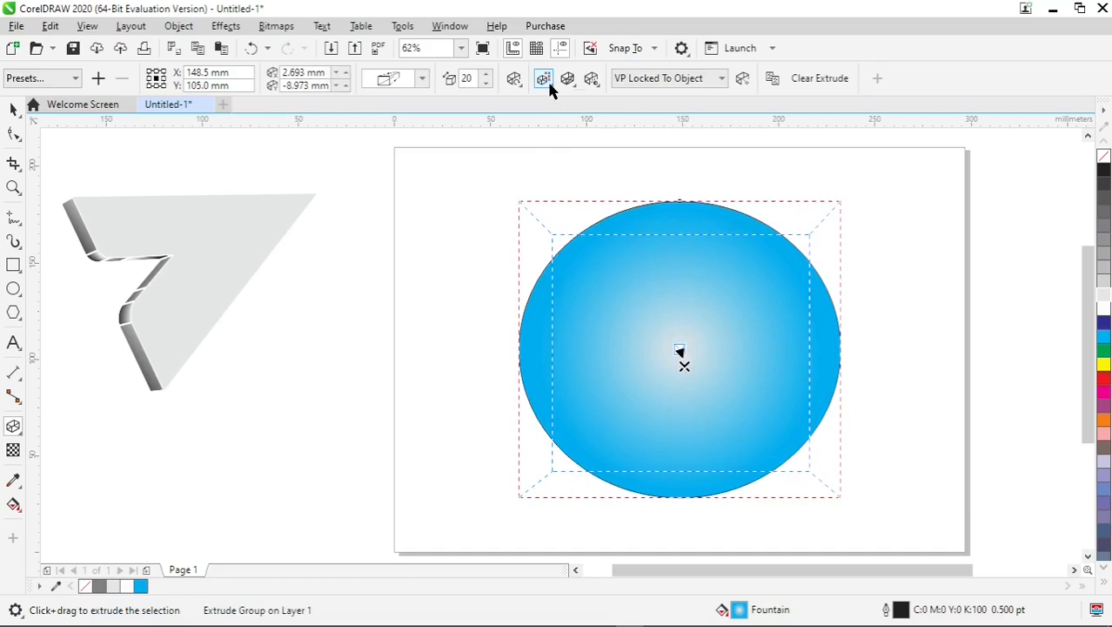
- Set the ellipse's extrusion to color shading with a grey From colour
{"action": "left_click", "coordinate": [543, 78]}
{"action": "left_click", "coordinate": [597, 120]}
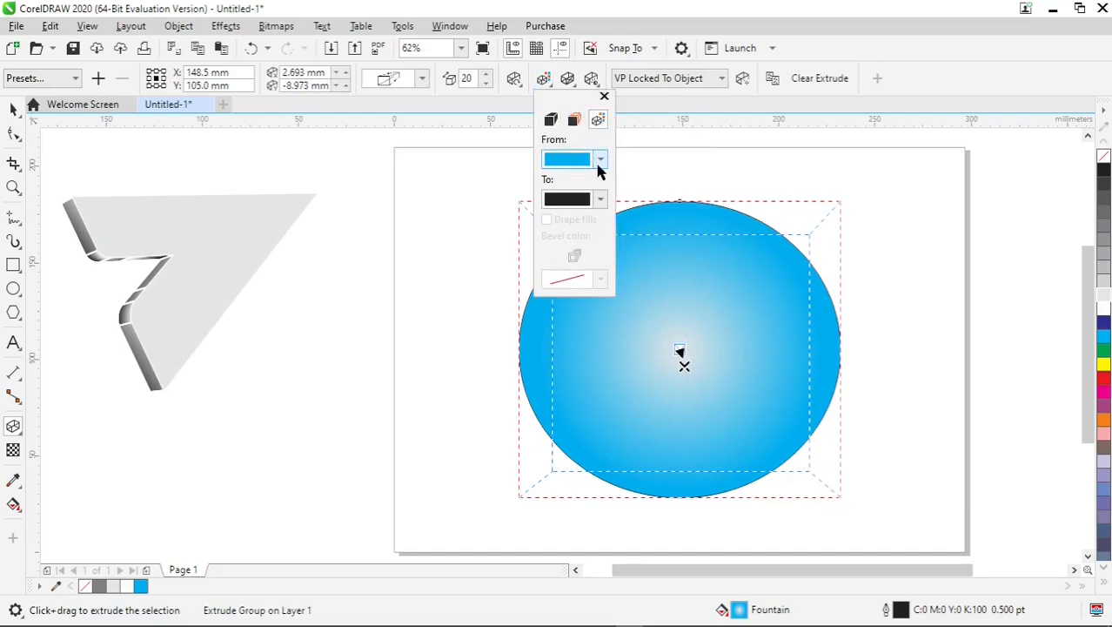
{"action": "left_click", "coordinate": [601, 160]}
{"action": "left_click", "coordinate": [553, 278]}
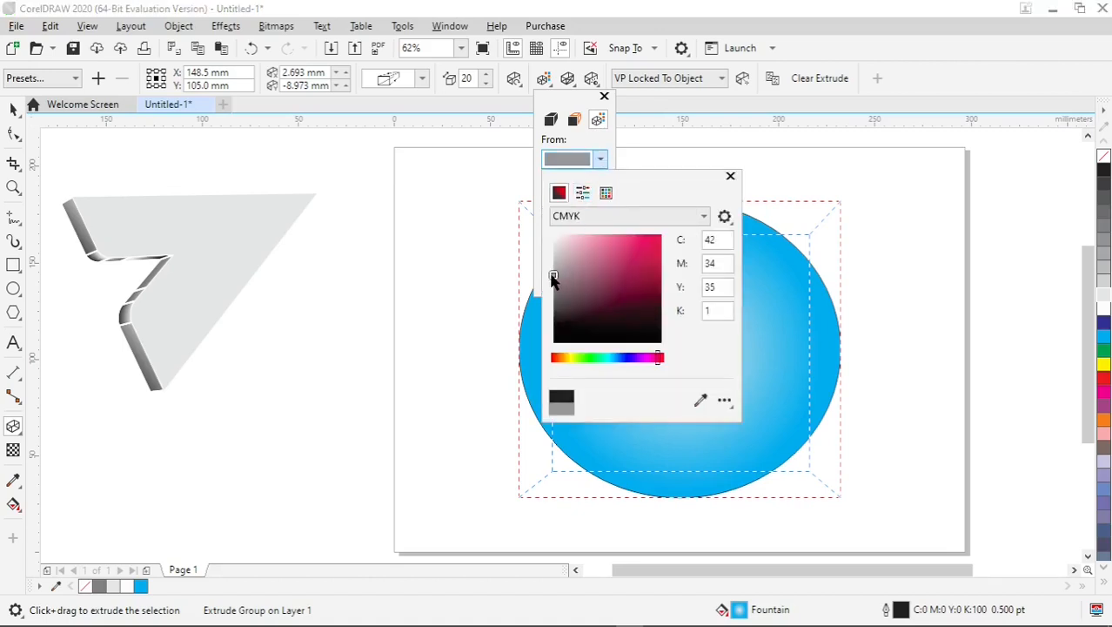
{"action": "left_click", "coordinate": [516, 83]}
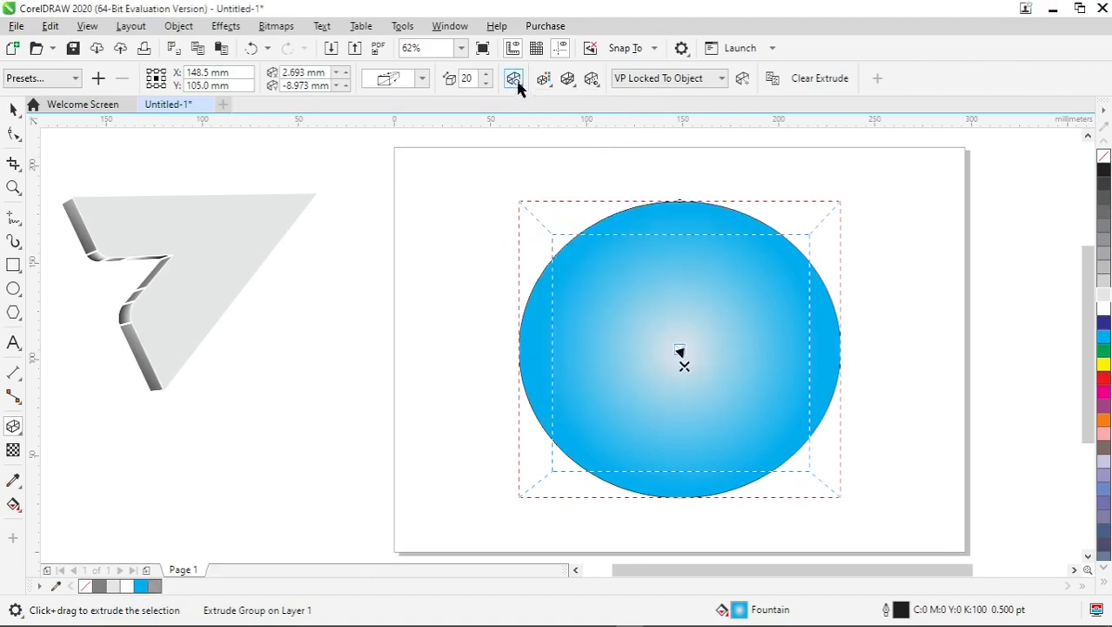
- Rotate the circle's extrusion with the 3D rotation control and move its vanishing point closer to the centre
{"action": "left_click", "coordinate": [515, 81]}
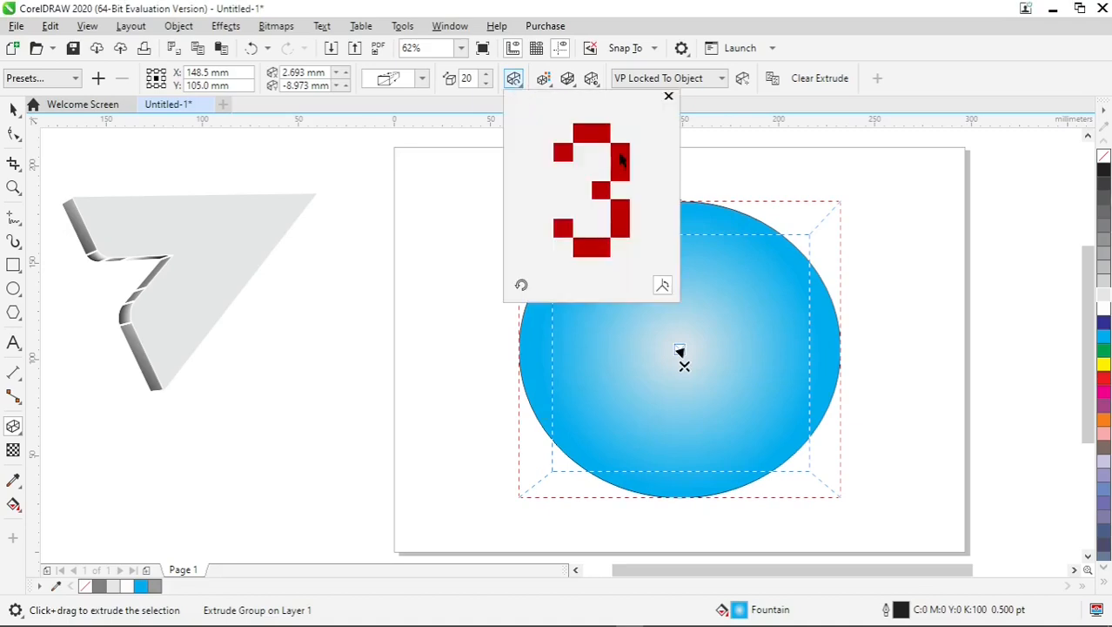
{"action": "left_click_drag", "start_coordinate": [629, 158], "coordinate": [630, 186]}
{"action": "left_click_drag", "start_coordinate": [624, 225], "coordinate": [631, 228]}
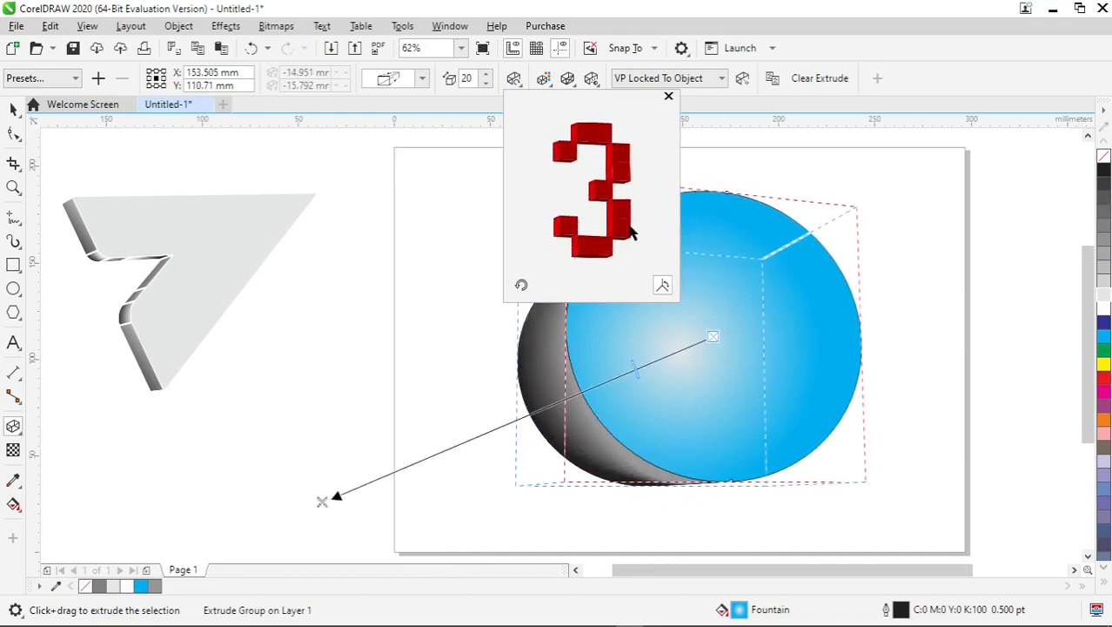
{"action": "left_click_drag", "start_coordinate": [631, 230], "coordinate": [631, 225]}
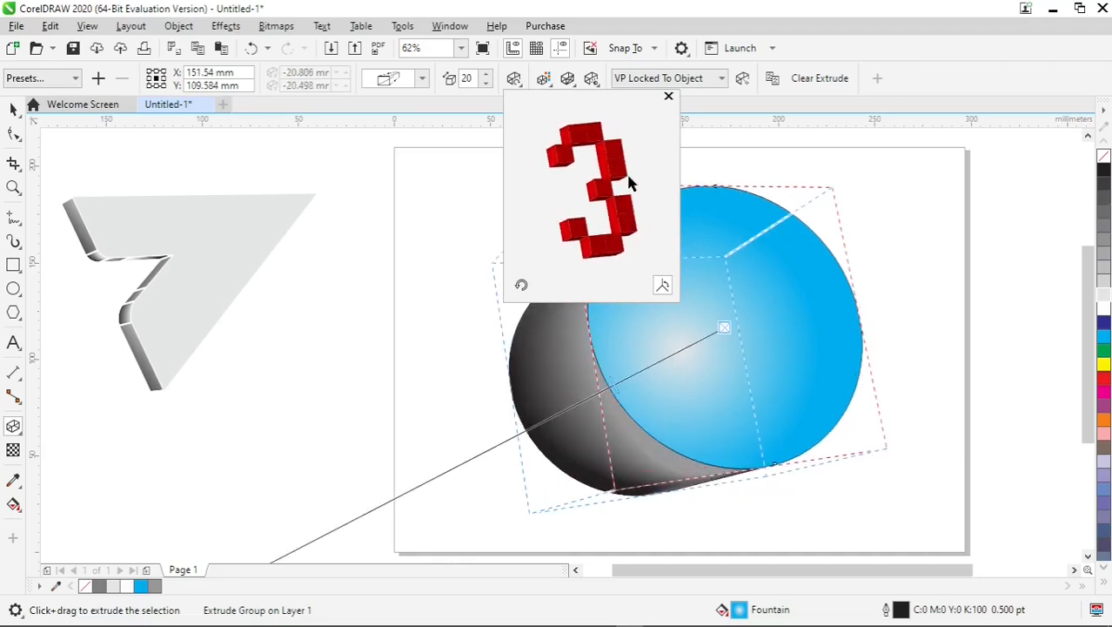
{"action": "mouse_move", "coordinate": [619, 173]}
{"action": "left_mouse_down"}
{"action": "mouse_move", "coordinate": [626, 159]}
{"action": "mouse_move", "coordinate": [632, 171]}
{"action": "left_mouse_up"}
{"action": "left_click_drag", "start_coordinate": [557, 363], "coordinate": [645, 356]}
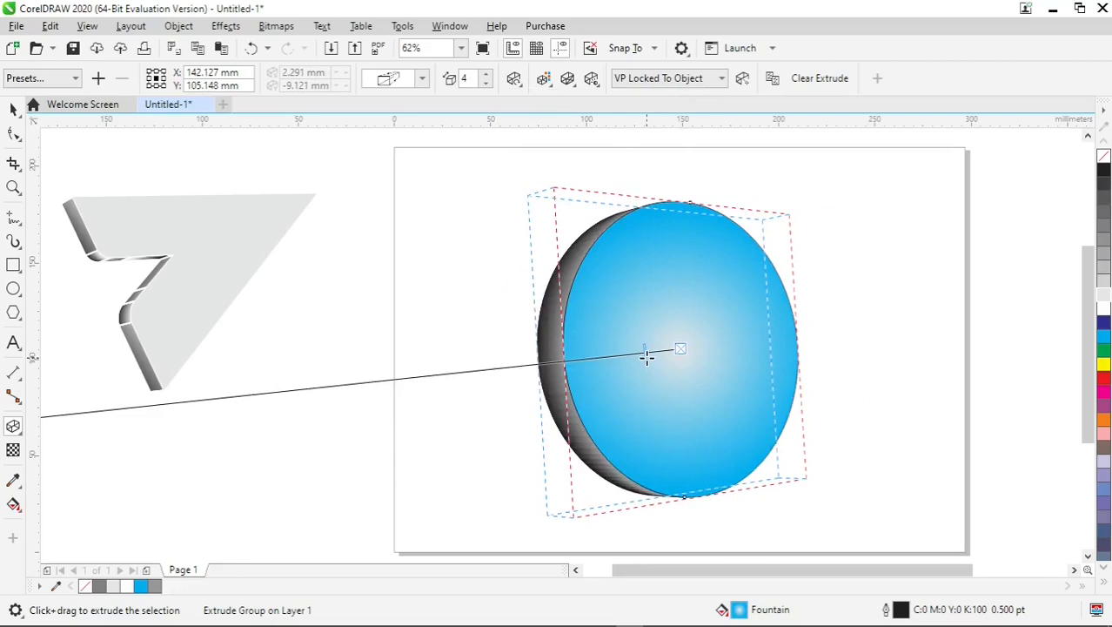
- Set the extrusion's shading From colour to a dark teal (C93 M51 Y44 K20)
{"action": "left_click", "coordinate": [547, 80]}
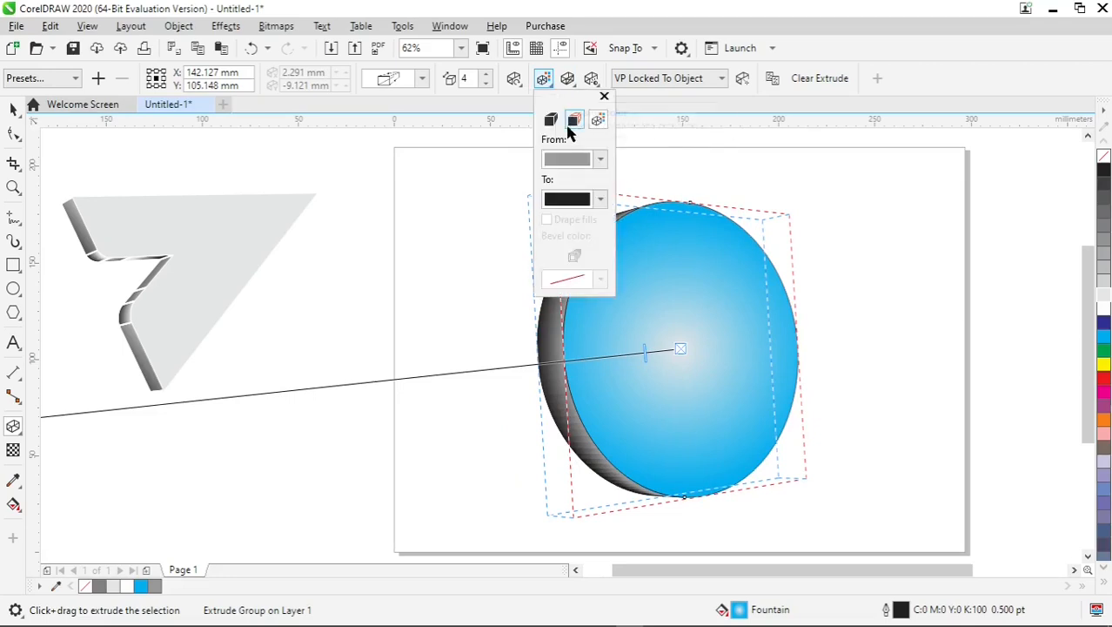
{"action": "left_click", "coordinate": [601, 159]}
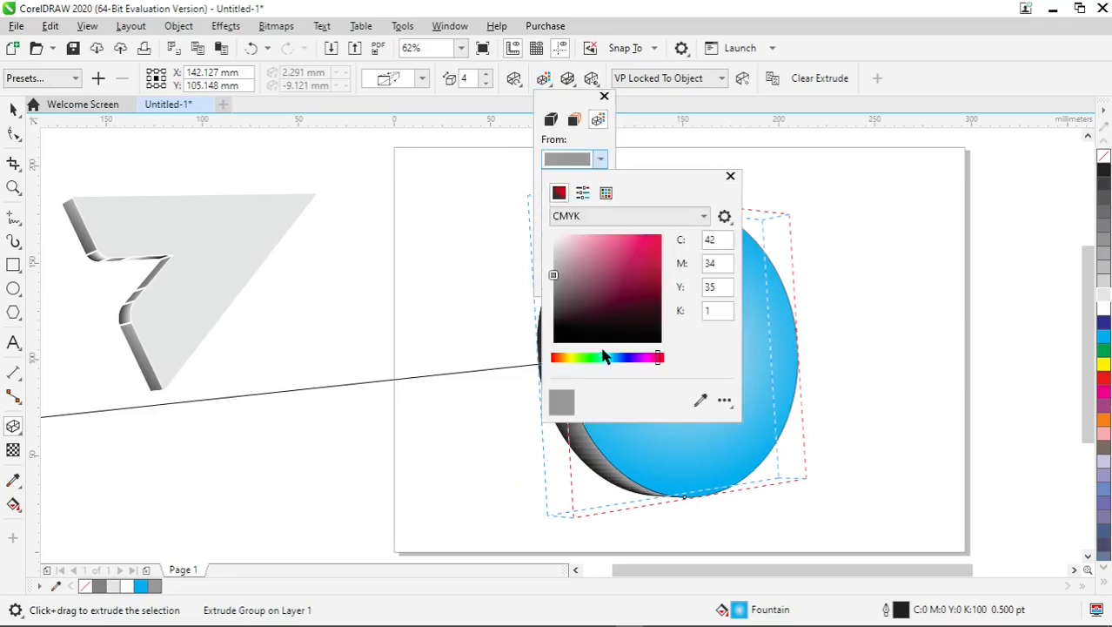
{"action": "left_click", "coordinate": [610, 358]}
{"action": "mouse_move", "coordinate": [580, 303]}
{"action": "left_mouse_down"}
{"action": "mouse_move", "coordinate": [582, 279]}
{"action": "mouse_move", "coordinate": [628, 298]}
{"action": "left_mouse_up"}
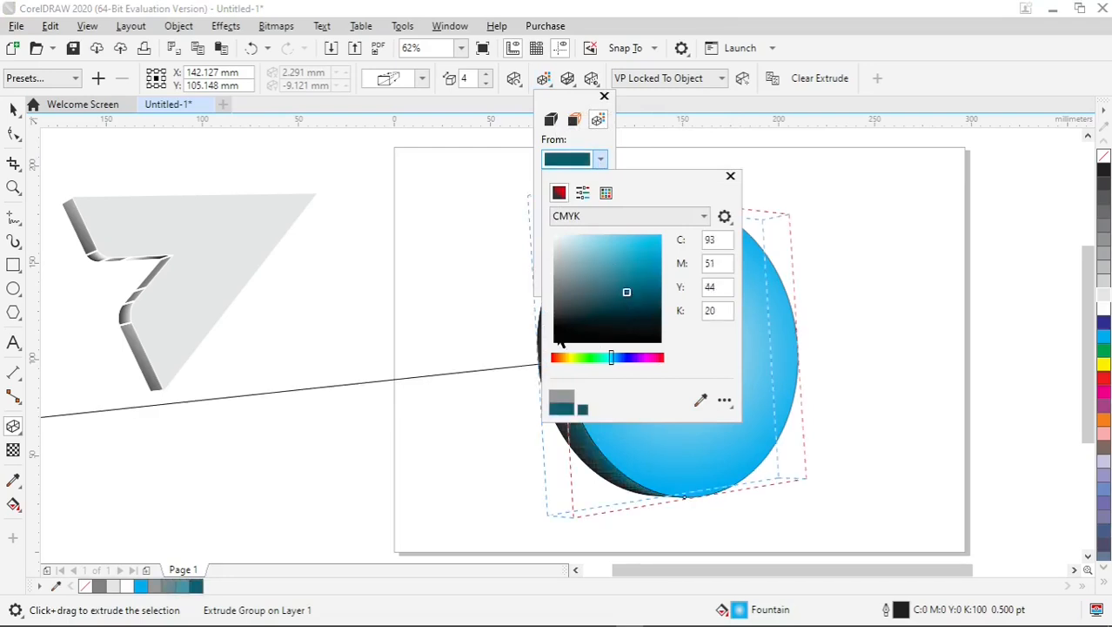
{"action": "left_click", "coordinate": [445, 333]}
{"action": "left_click", "coordinate": [476, 336]}
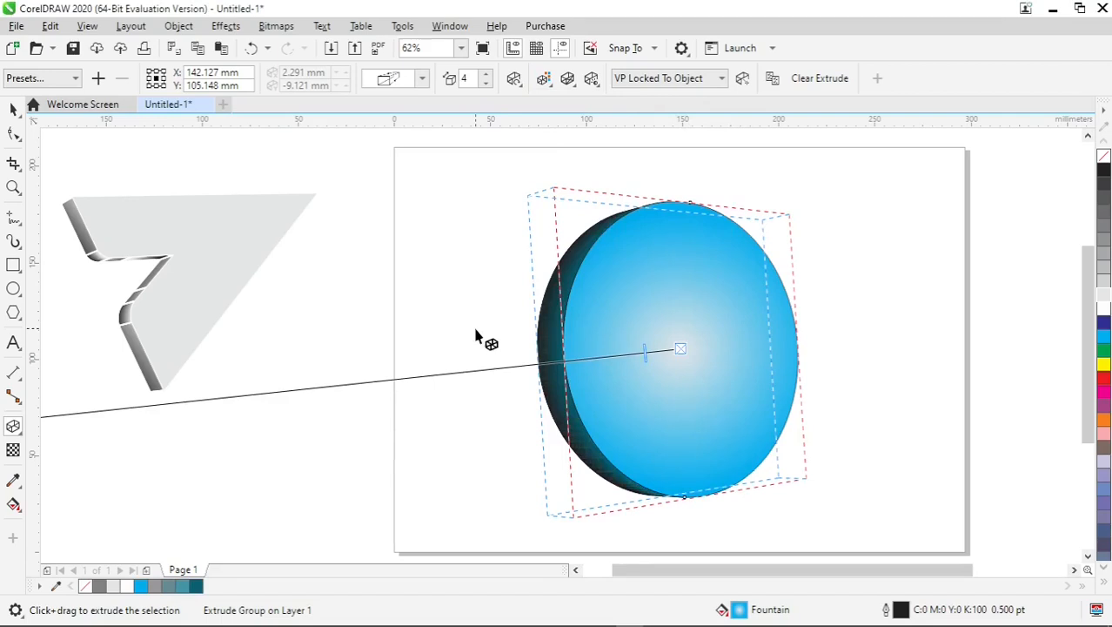
- Group all parts of the extruded arrow and move the group onto the circle
{"action": "left_click", "coordinate": [13, 109]}
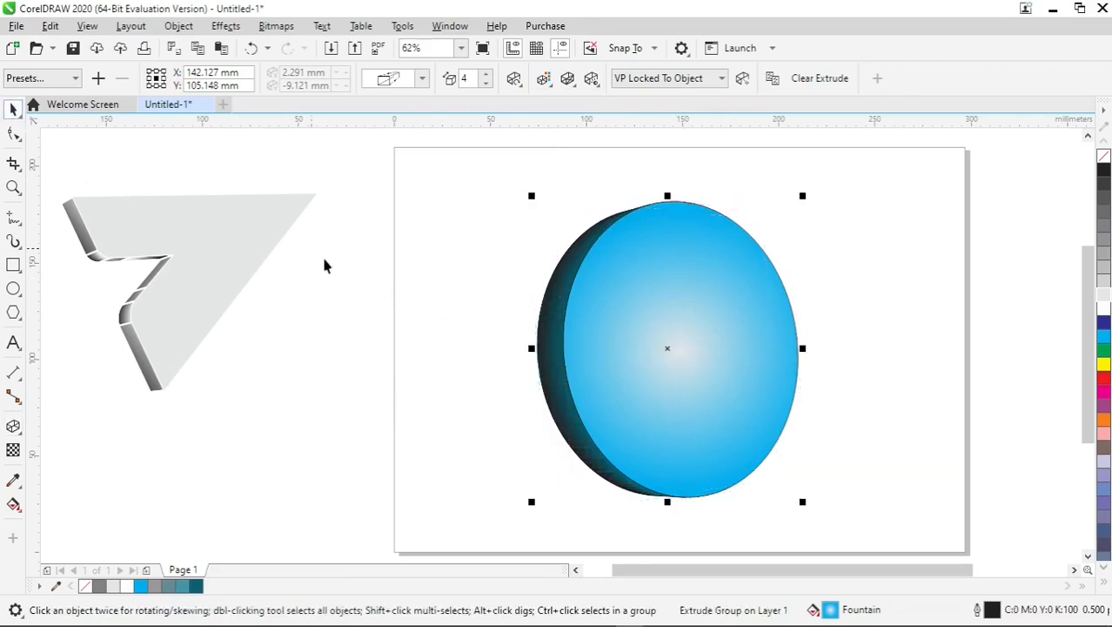
{"action": "left_click", "coordinate": [348, 331]}
{"action": "left_click_drag", "start_coordinate": [405, 447], "coordinate": [55, 159]}
{"action": "right_click", "coordinate": [136, 201]}
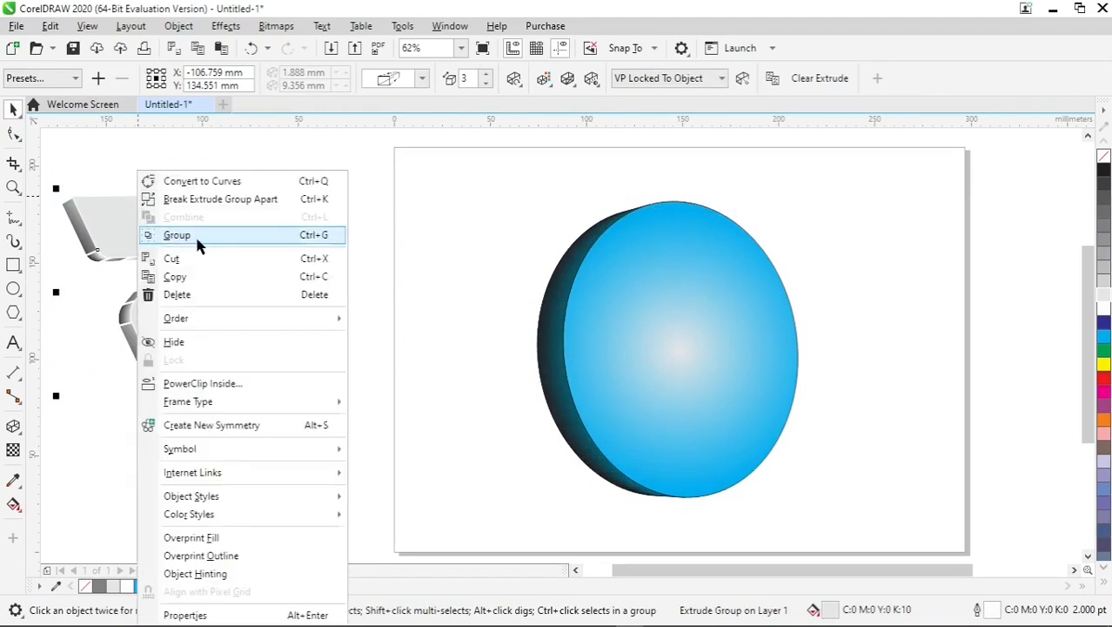
{"action": "left_click", "coordinate": [218, 244]}
{"action": "left_click_drag", "start_coordinate": [201, 236], "coordinate": [720, 338]}
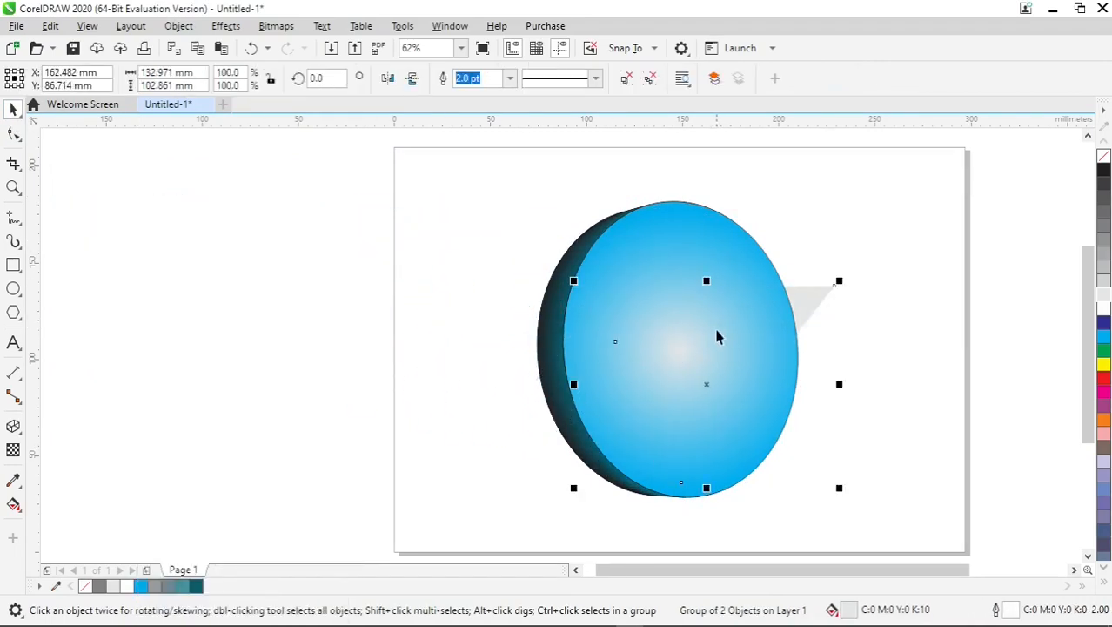
- Send the circle behind the arrow in the stacking order
{"action": "left_click", "coordinate": [887, 257]}
{"action": "left_click", "coordinate": [721, 273]}
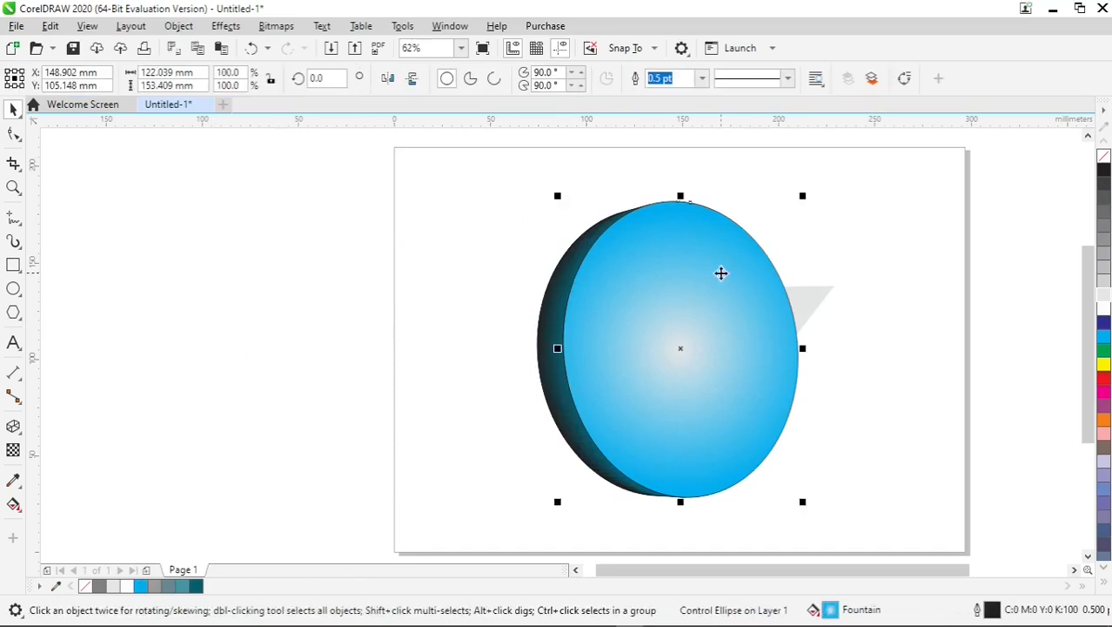
{"action": "right_click", "coordinate": [721, 273]}
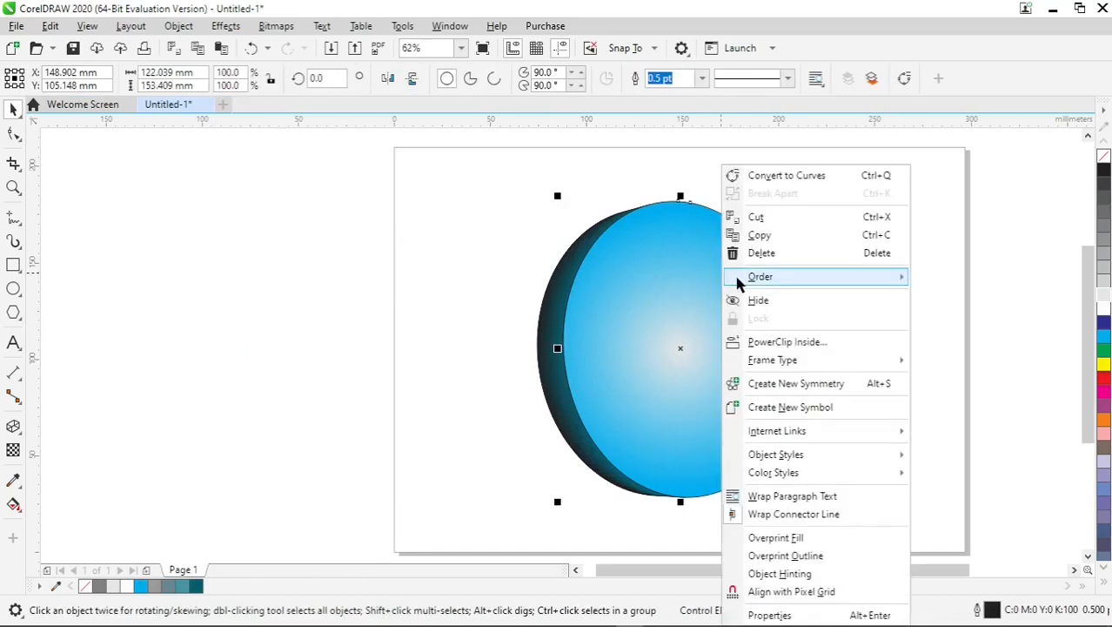
{"action": "mouse_move", "coordinate": [746, 283]}
{"action": "left_click", "coordinate": [915, 297]}
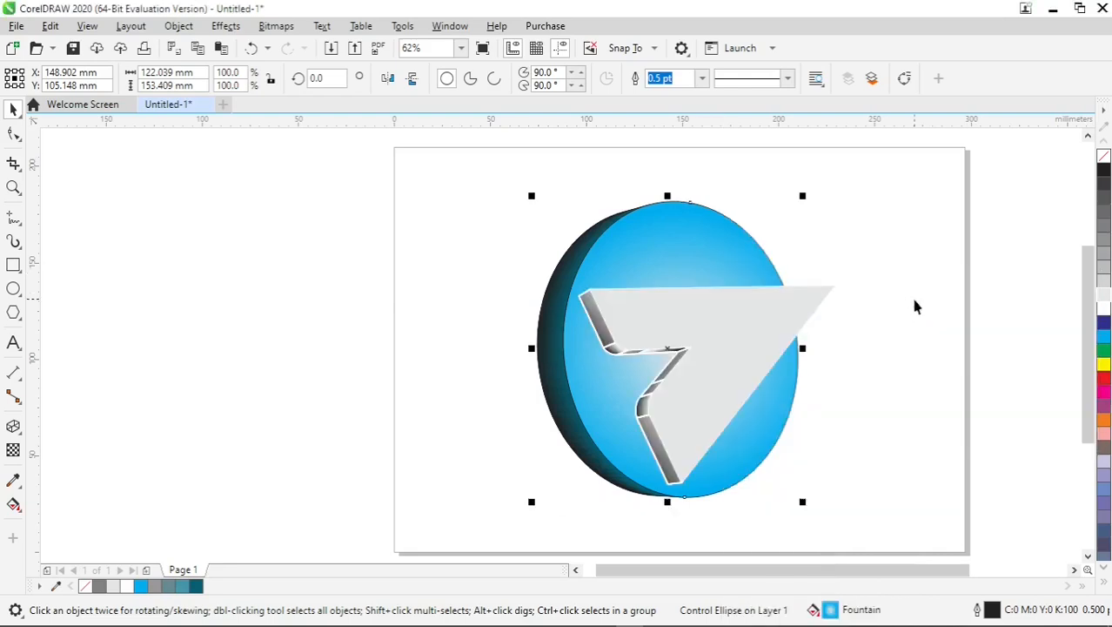
- Scale the arrow group down to about 74% so it fits inside the circle
{"action": "key", "text": "Tab"}
{"action": "left_click", "coordinate": [885, 313]}
{"action": "left_click", "coordinate": [765, 336]}
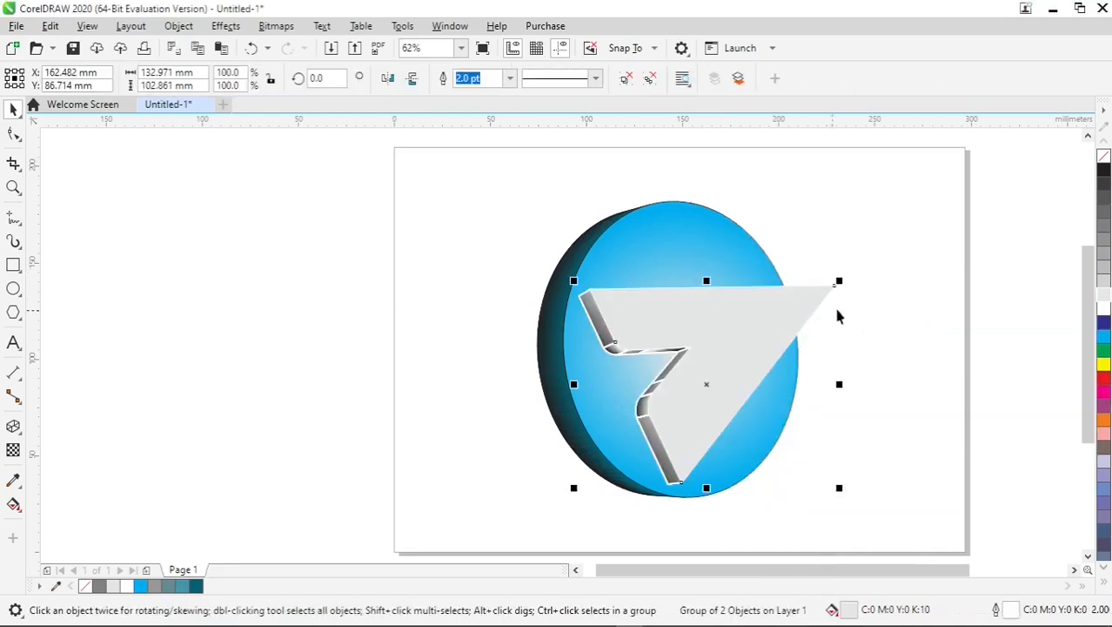
{"action": "left_click_drag", "start_coordinate": [832, 284], "coordinate": [802, 302]}
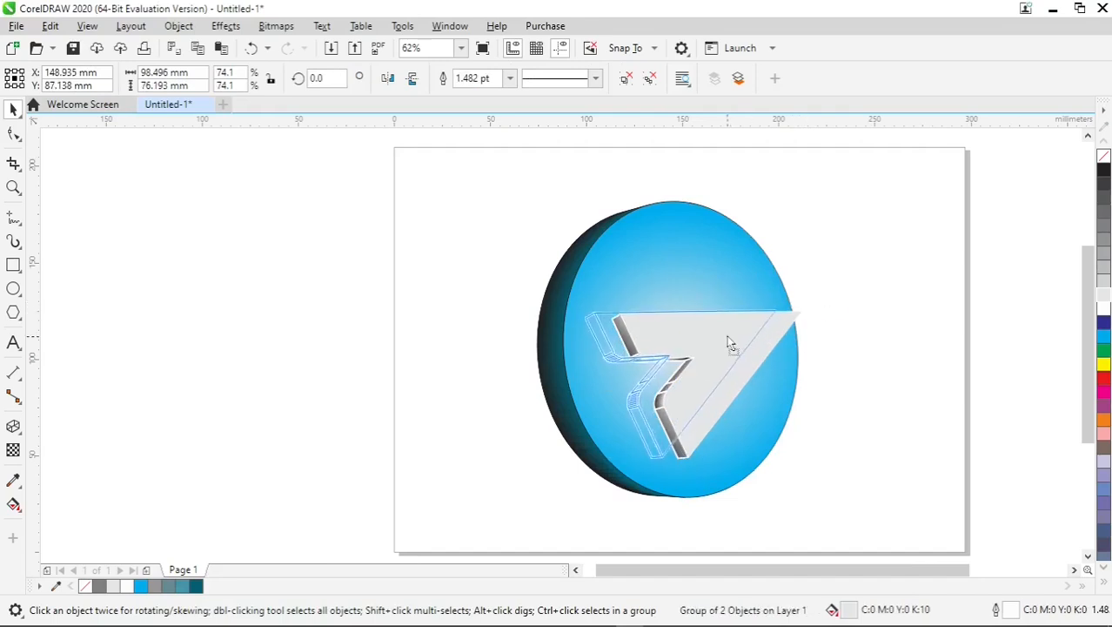
{"action": "left_click", "coordinate": [832, 287]}
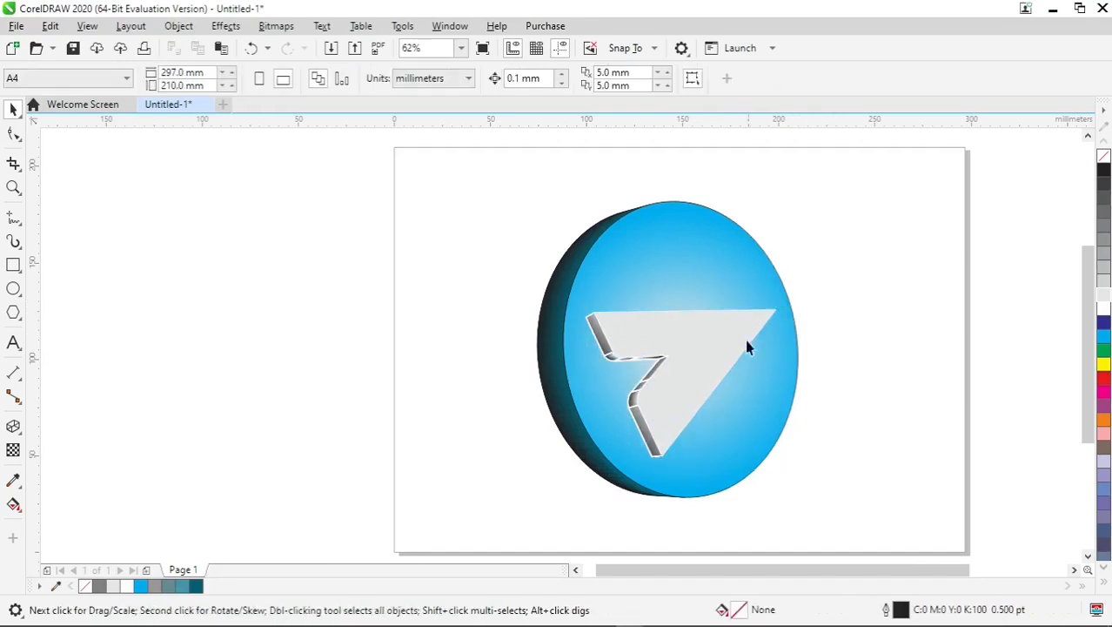
- Add a drop shadow to the arrow with the Shadow tool, starting from its centre
{"action": "scroll", "coordinate": [692, 362], "scroll_direction": "up", "scroll_amount": 2}
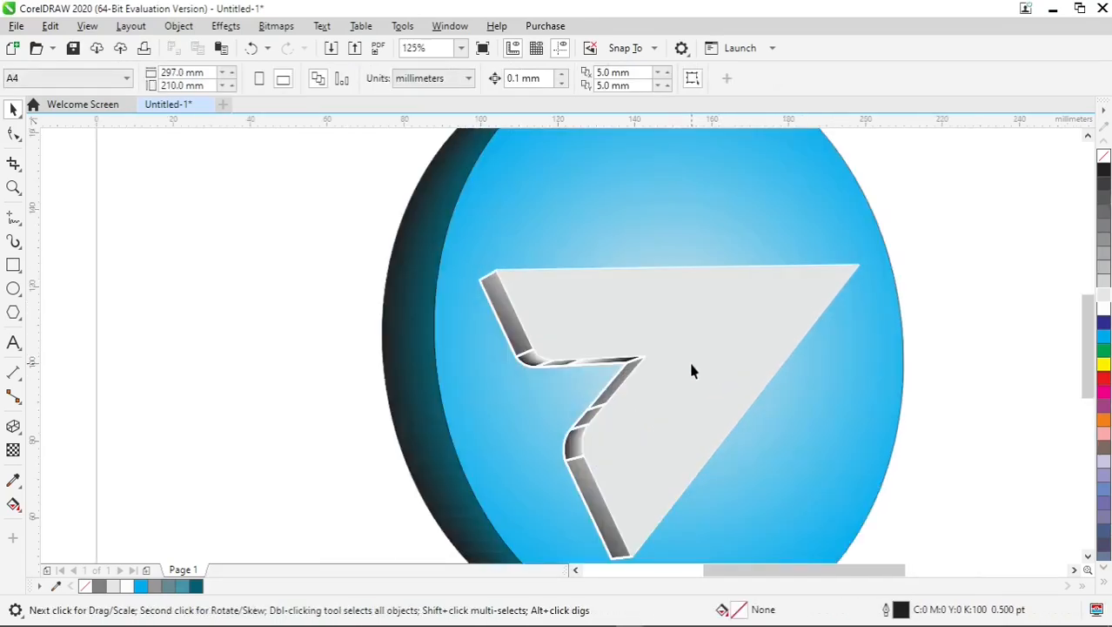
{"action": "left_click", "coordinate": [694, 365]}
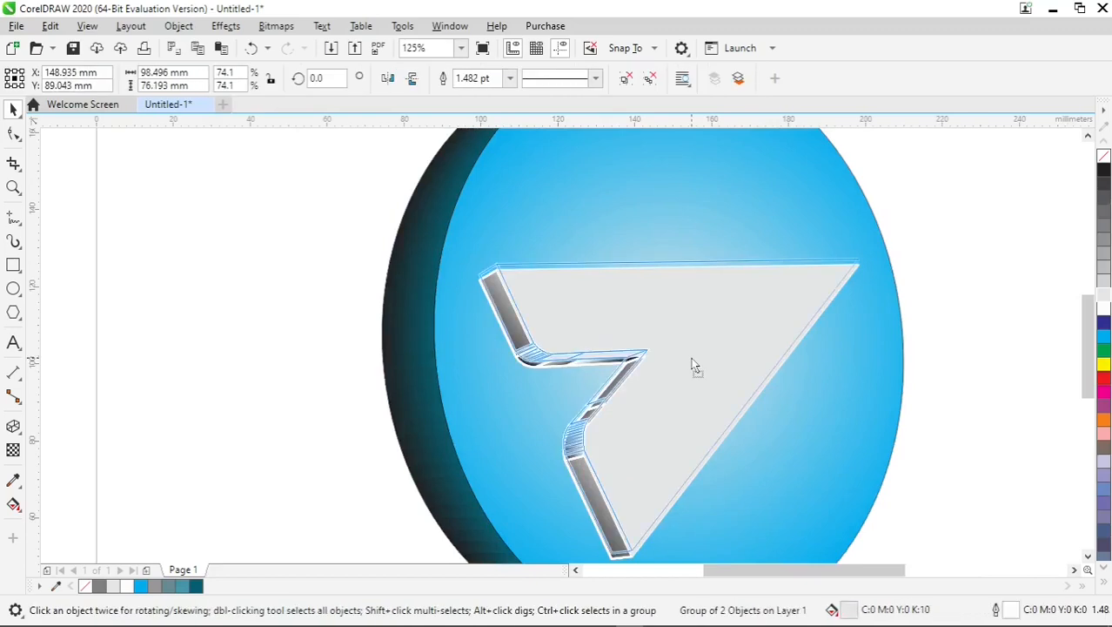
{"action": "left_click", "coordinate": [981, 275]}
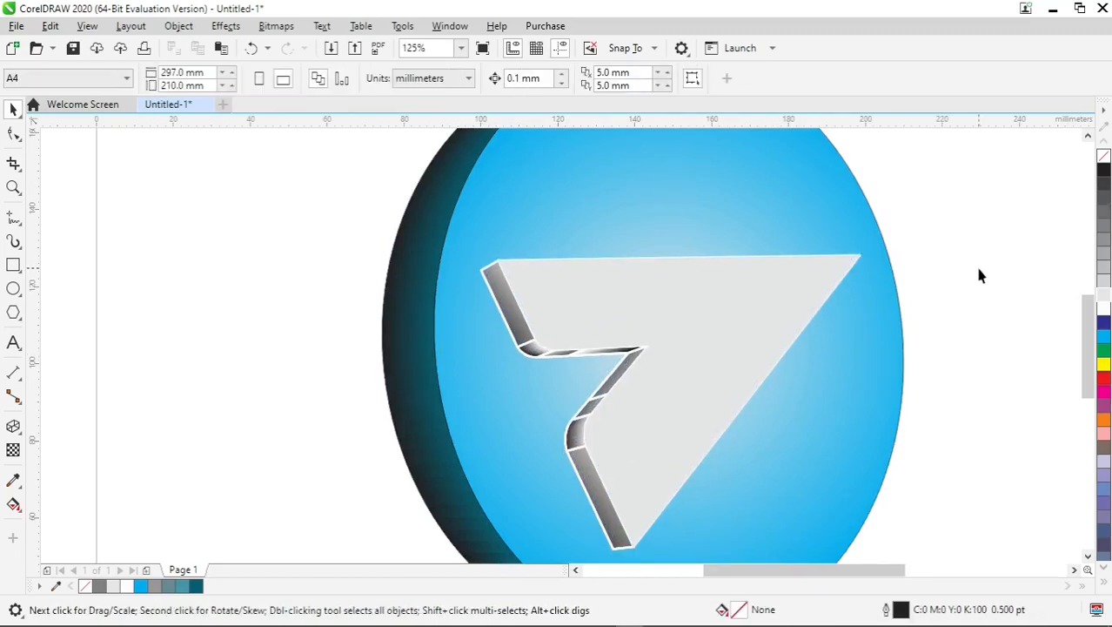
{"action": "scroll", "coordinate": [978, 276], "scroll_direction": "down", "scroll_amount": 2}
{"action": "scroll", "coordinate": [976, 276], "scroll_direction": "up", "scroll_amount": 1}
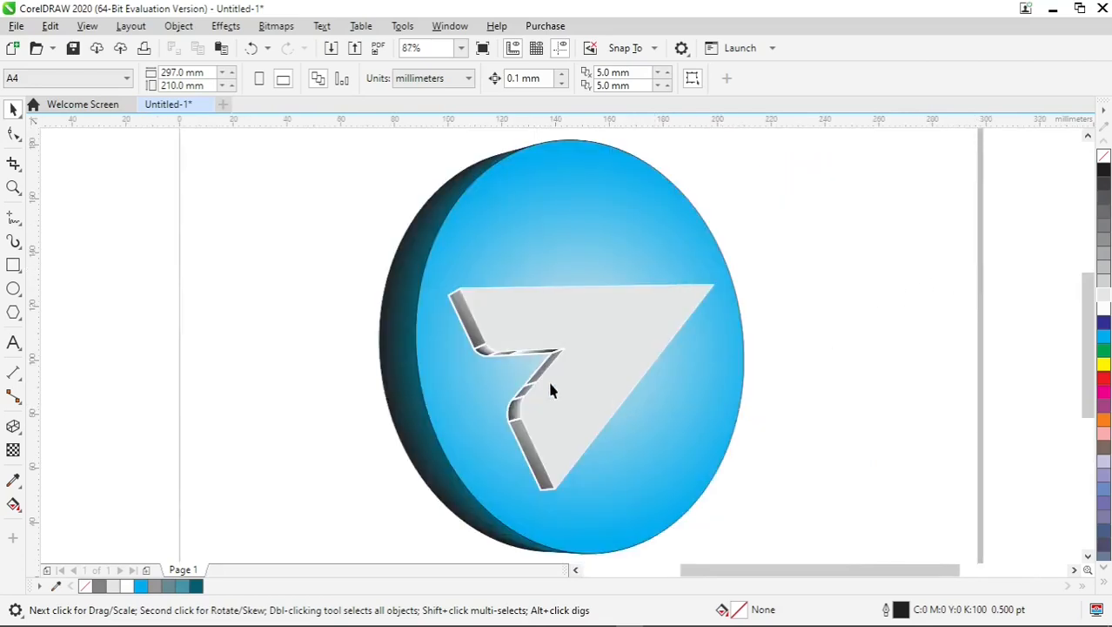
{"action": "left_click", "coordinate": [14, 426]}
{"action": "left_click", "coordinate": [18, 433]}
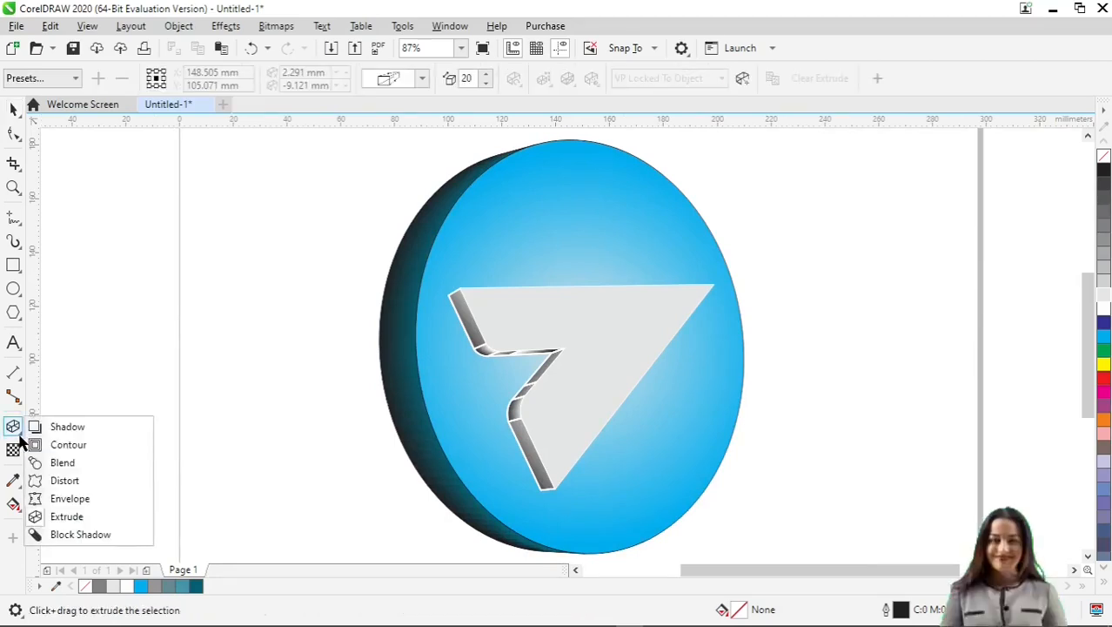
{"action": "left_click", "coordinate": [53, 428]}
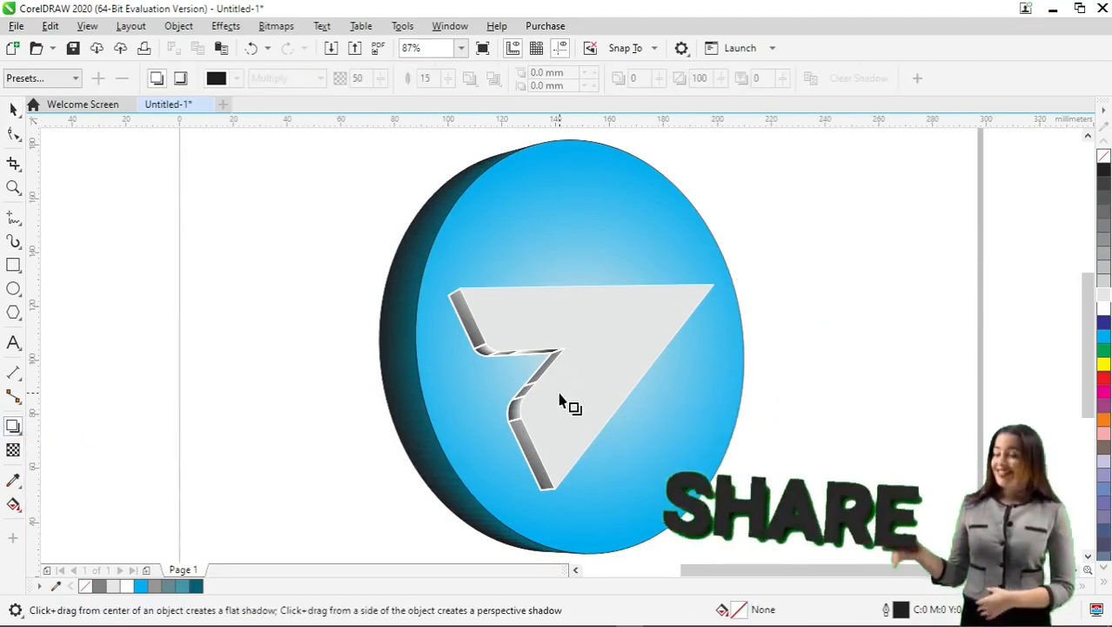
{"action": "left_click_drag", "start_coordinate": [581, 387], "coordinate": [579, 321]}
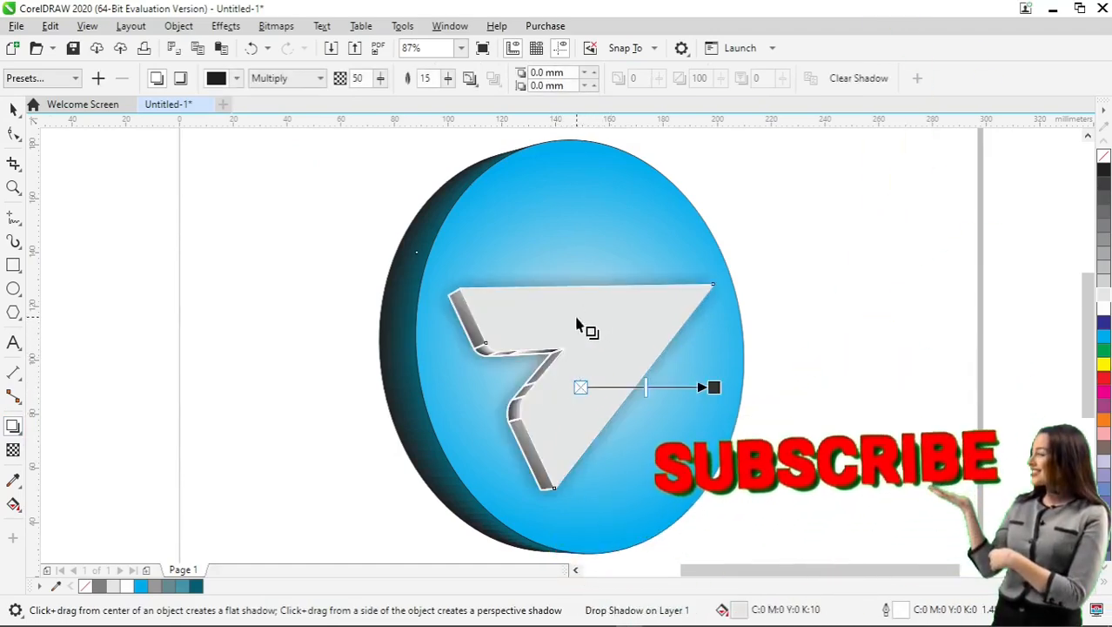
- Adjust the arrow's drop shadow to 98 opacity and centre it directly behind the arrow with 0 mm offset
{"action": "scroll", "coordinate": [662, 393], "scroll_direction": "up", "scroll_amount": 3}
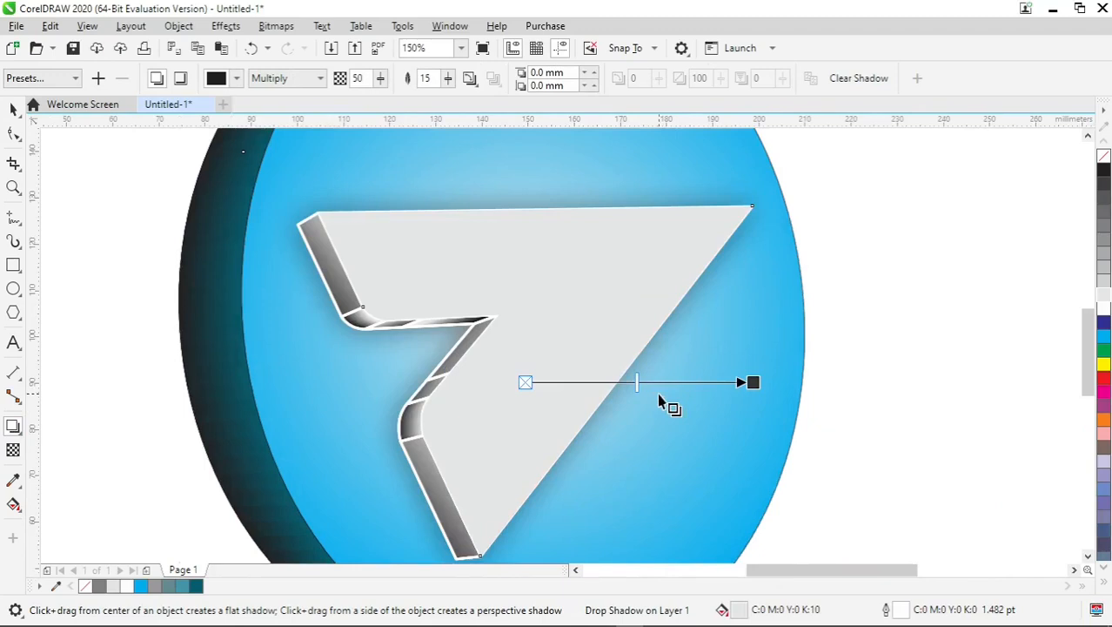
{"action": "scroll", "coordinate": [659, 400], "scroll_direction": "up", "scroll_amount": 3}
{"action": "left_click_drag", "start_coordinate": [615, 374], "coordinate": [813, 372]}
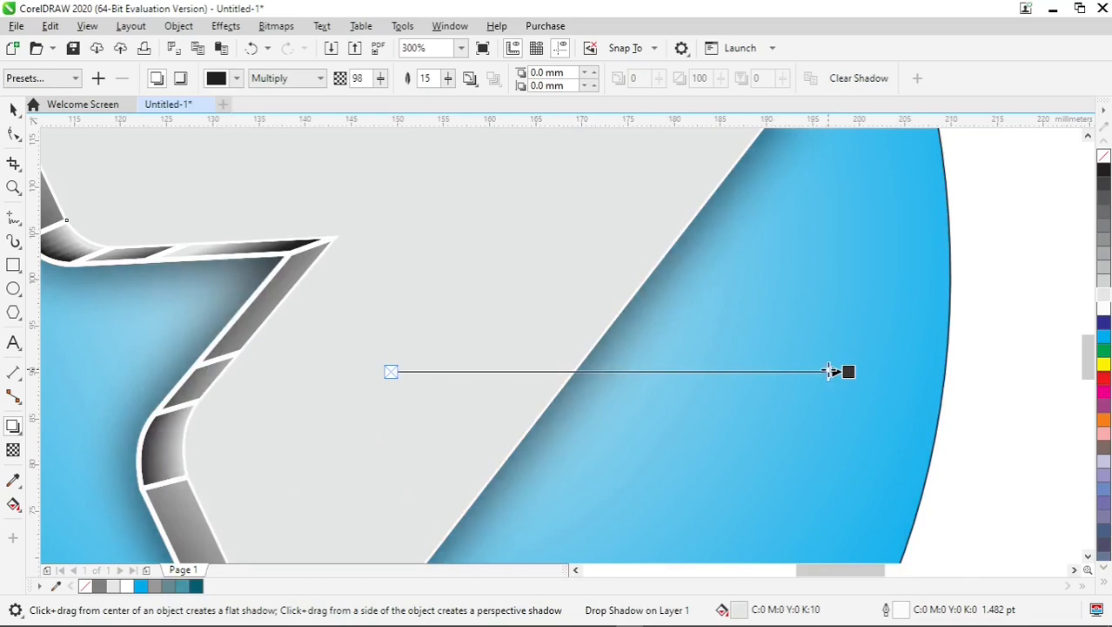
{"action": "left_click_drag", "start_coordinate": [846, 372], "coordinate": [906, 367]}
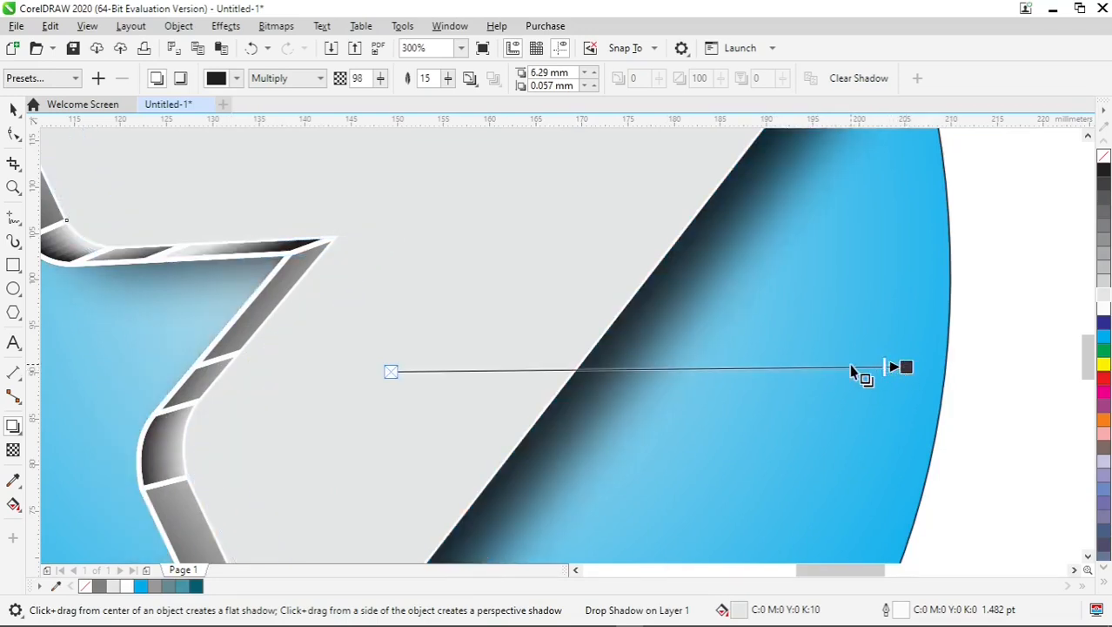
{"action": "scroll", "coordinate": [853, 372], "scroll_direction": "down", "scroll_amount": 2}
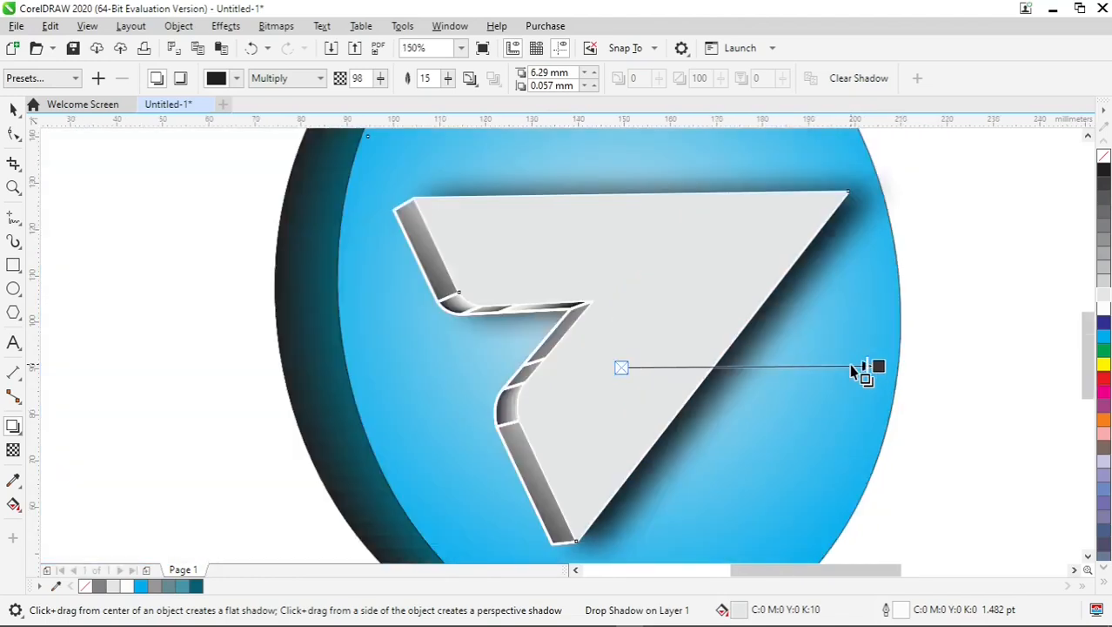
{"action": "left_click_drag", "start_coordinate": [878, 366], "coordinate": [730, 266]}
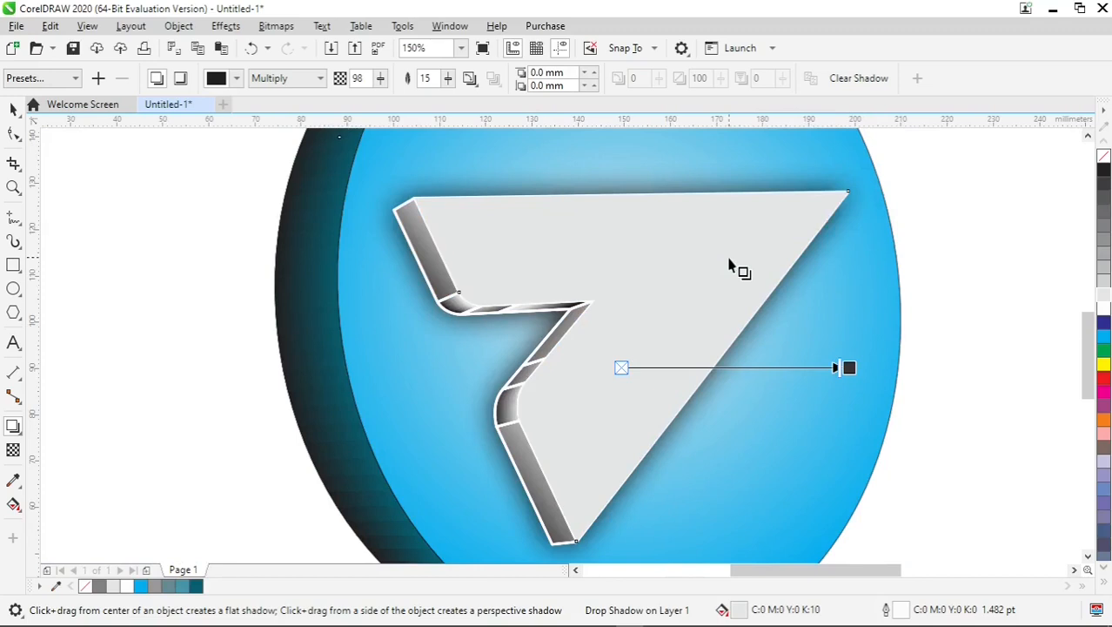
{"action": "mouse_move", "coordinate": [851, 369]}
{"action": "left_mouse_down"}
{"action": "mouse_move", "coordinate": [798, 368]}
{"action": "mouse_move", "coordinate": [877, 369]}
{"action": "mouse_move", "coordinate": [829, 369]}
{"action": "left_mouse_up"}
{"action": "key", "text": "space"}
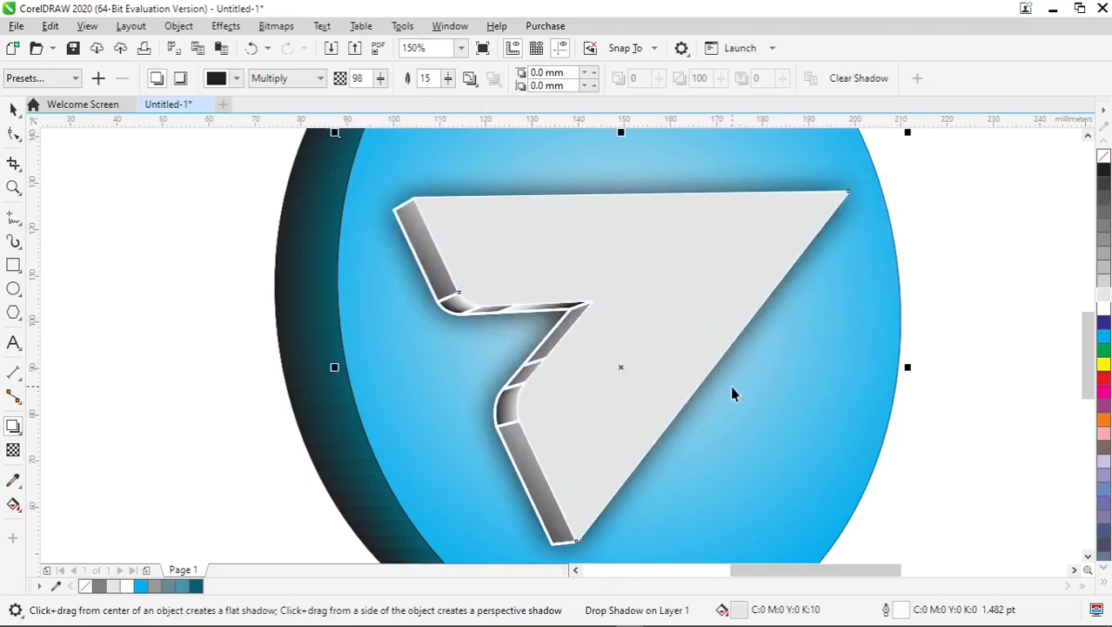
- Create a rectangle frame matching the page size
{"action": "left_click", "coordinate": [970, 318]}
{"action": "scroll", "coordinate": [913, 341], "scroll_direction": "down", "scroll_amount": 2}
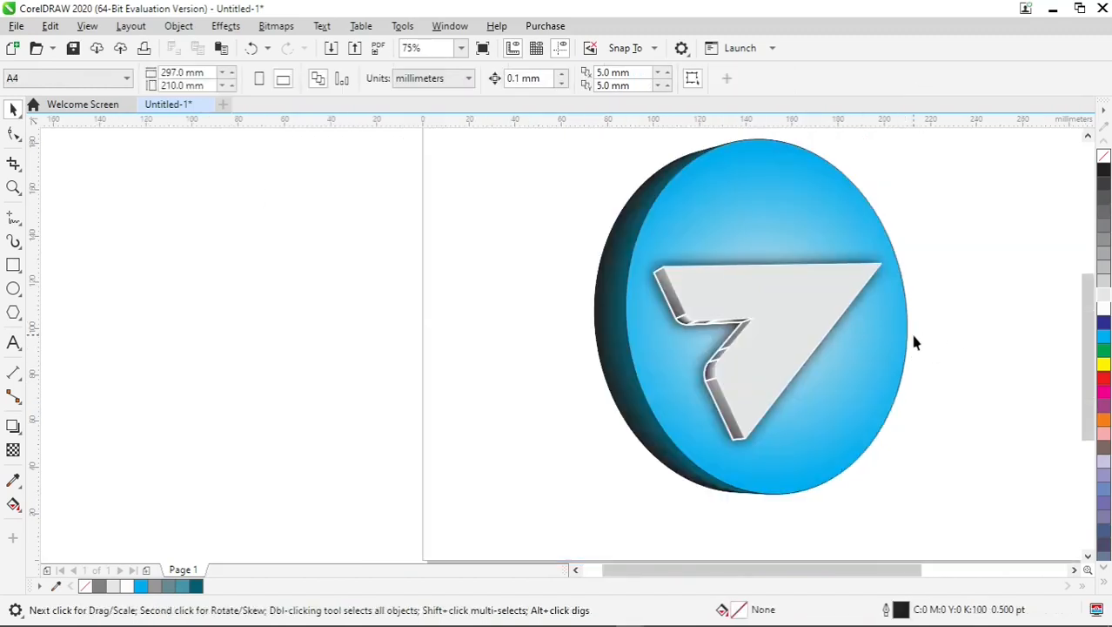
{"action": "double_click", "coordinate": [12, 266]}
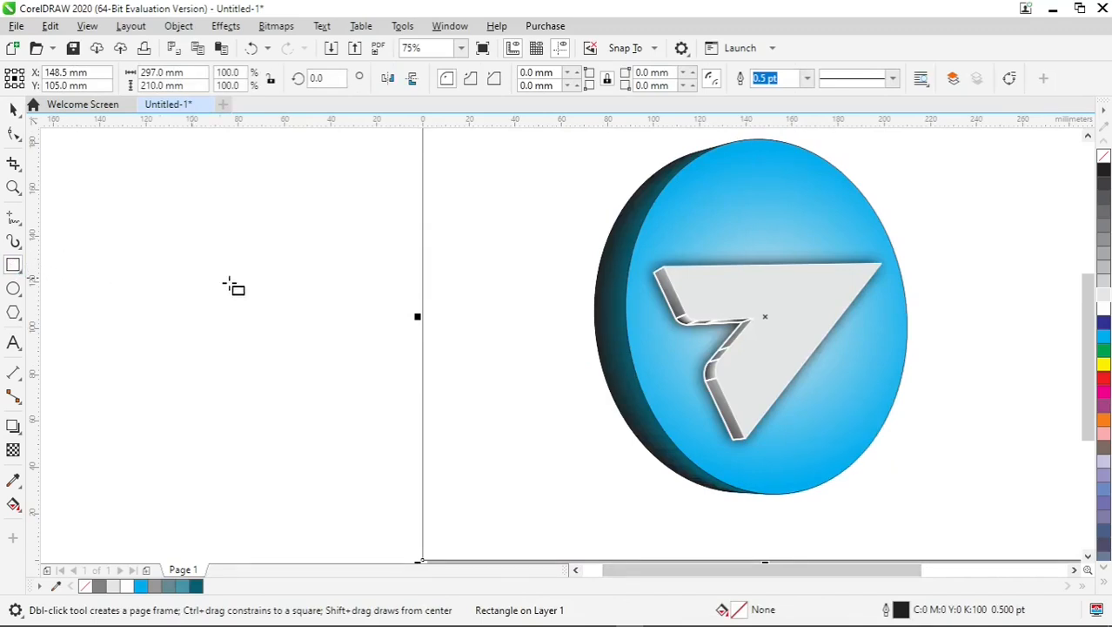
{"action": "key", "text": "space"}
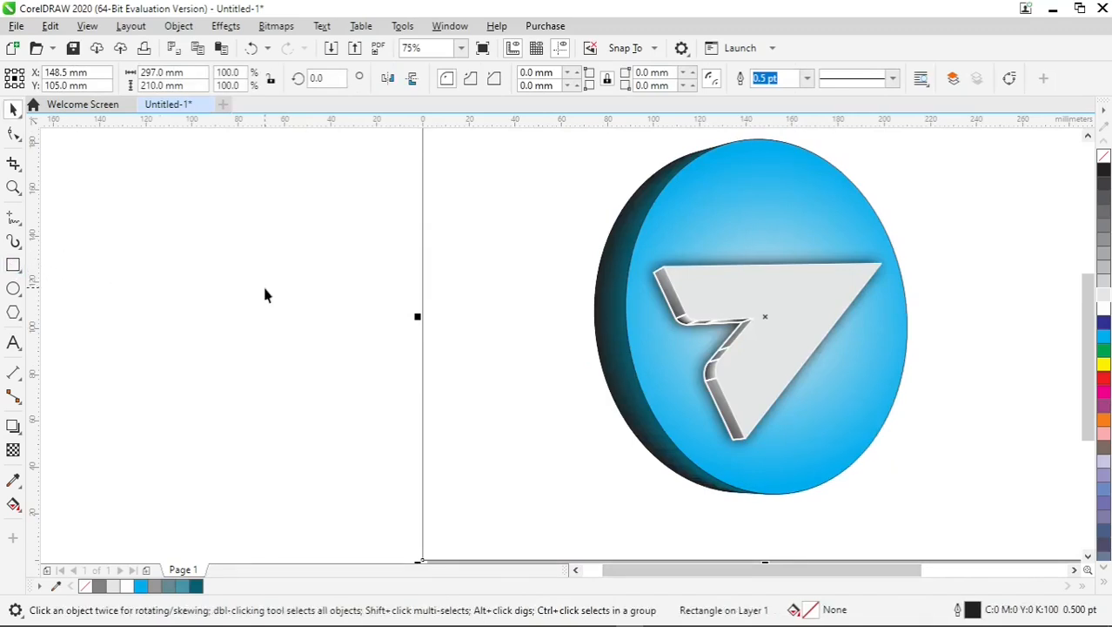
- Group the circle, arrow and their effects into a single logo group
{"action": "key", "text": "F4"}
{"action": "left_click", "coordinate": [245, 201]}
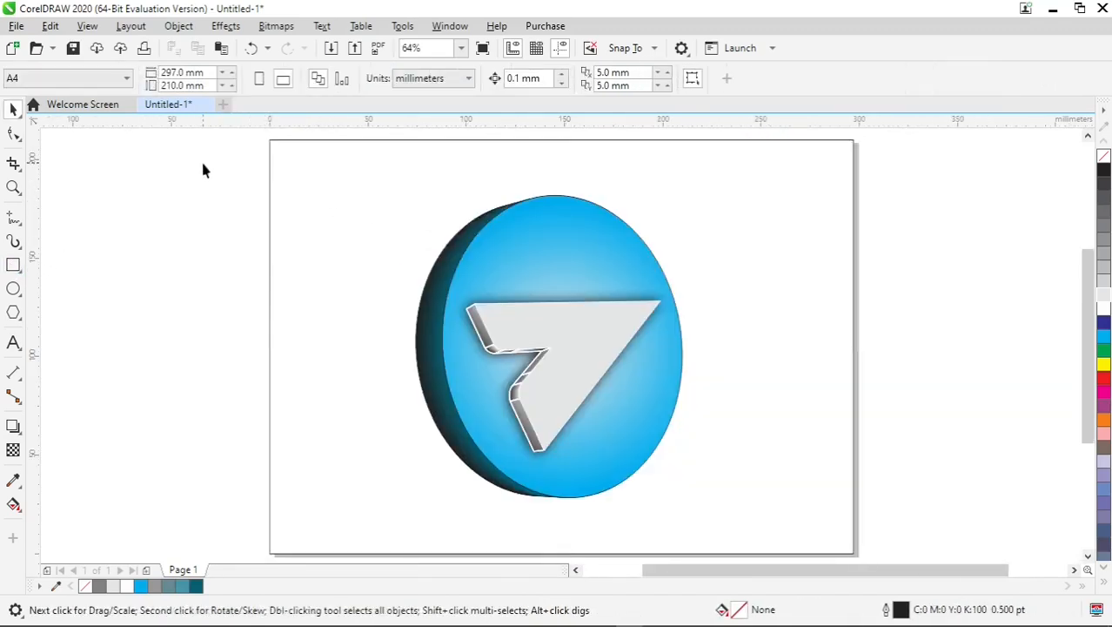
{"action": "left_click_drag", "start_coordinate": [775, 523], "coordinate": [775, 523]}
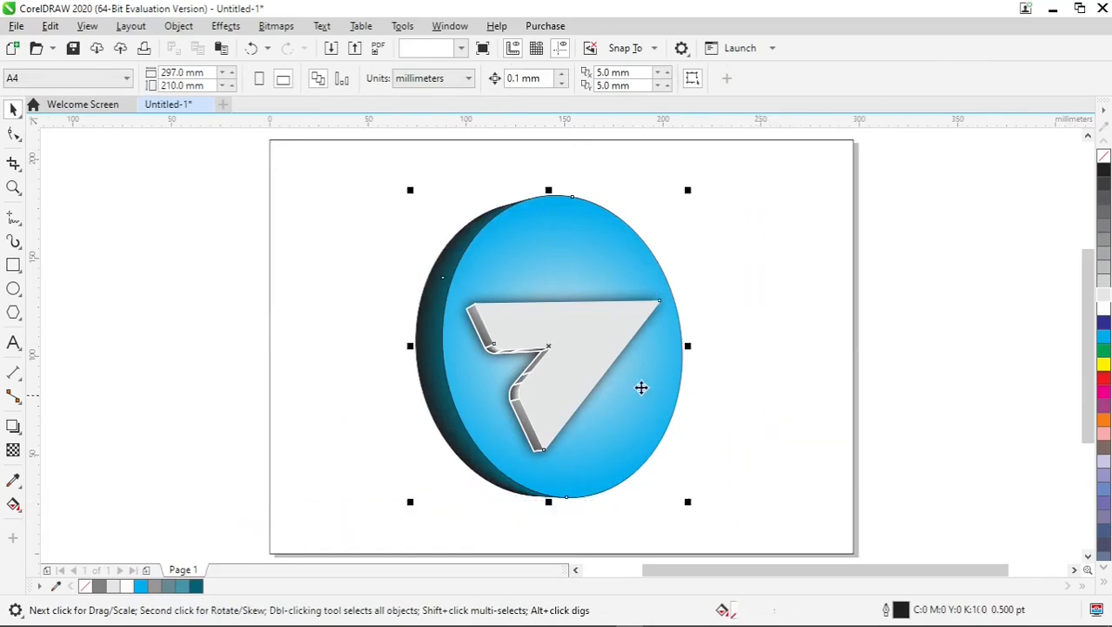
{"action": "right_click", "coordinate": [640, 387]}
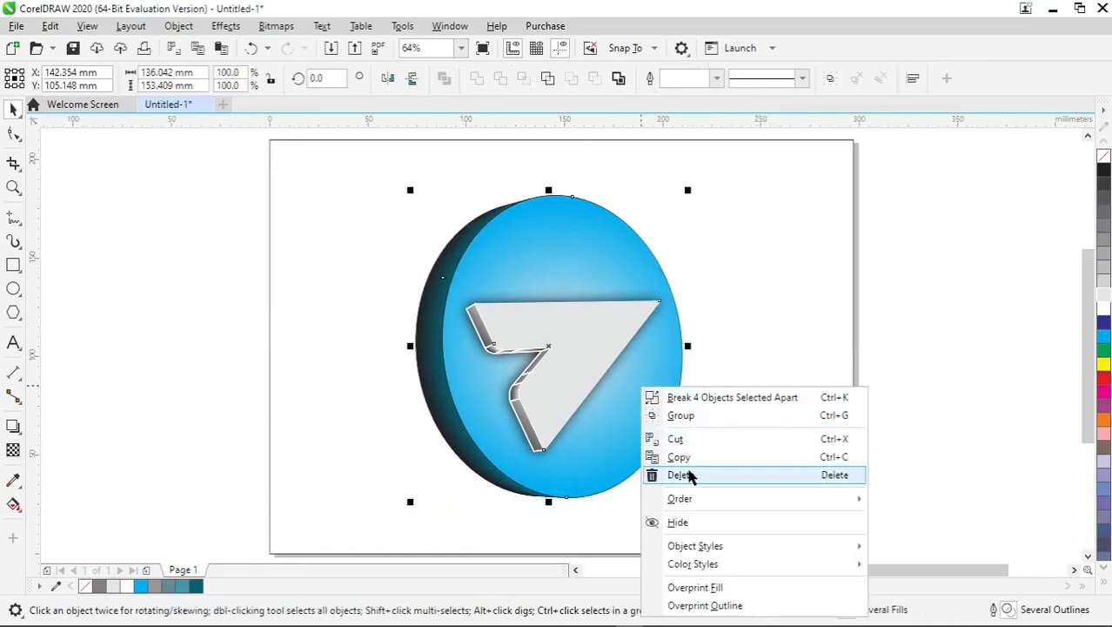
{"action": "left_click", "coordinate": [700, 415]}
{"action": "left_click", "coordinate": [960, 349]}
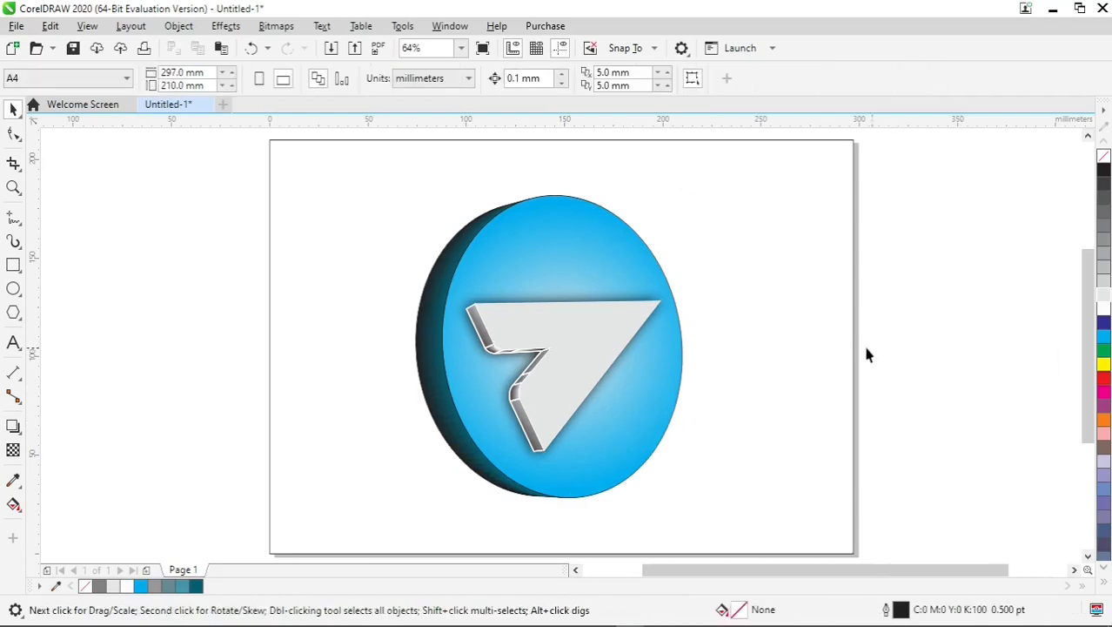
- Fill the page-sized rectangle with dark blue
{"action": "left_click", "coordinate": [827, 330]}
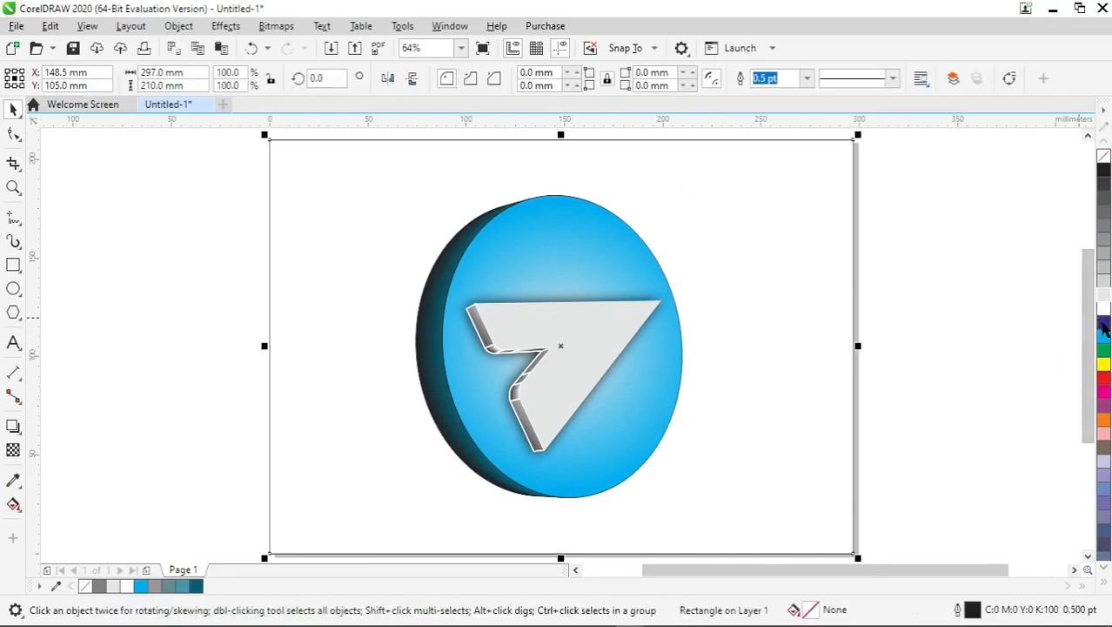
{"action": "left_click", "coordinate": [1103, 326]}
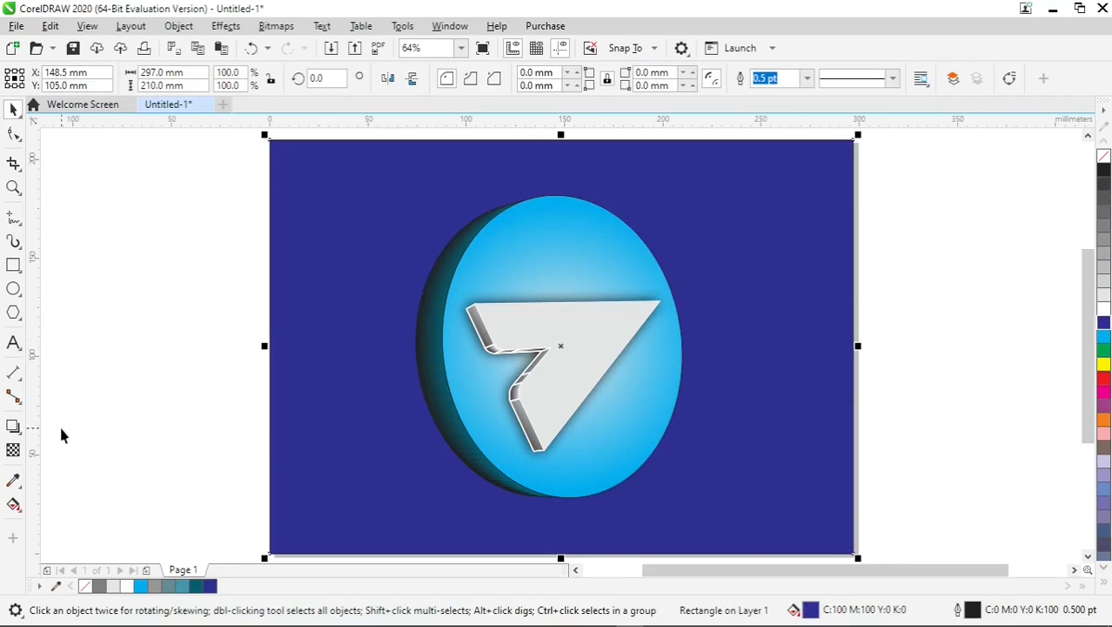
- Apply a radial fountain fill to the background rectangle with the Interactive Fill tool, centring and enlarging it around the logo
{"action": "left_click", "coordinate": [13, 504]}
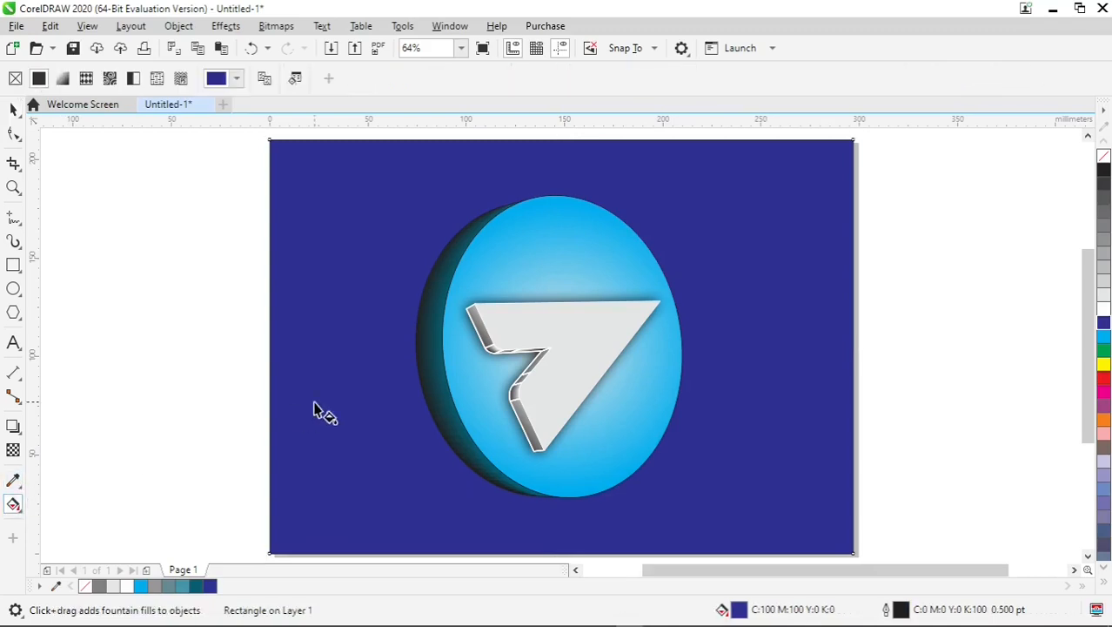
{"action": "left_click_drag", "start_coordinate": [362, 423], "coordinate": [371, 340]}
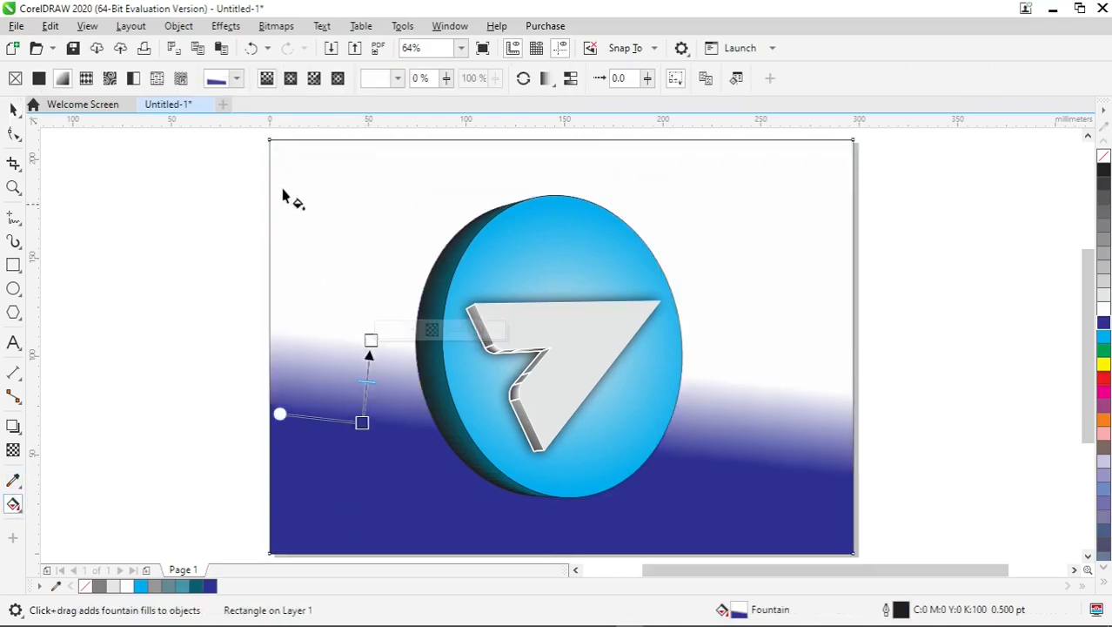
{"action": "left_click", "coordinate": [291, 79]}
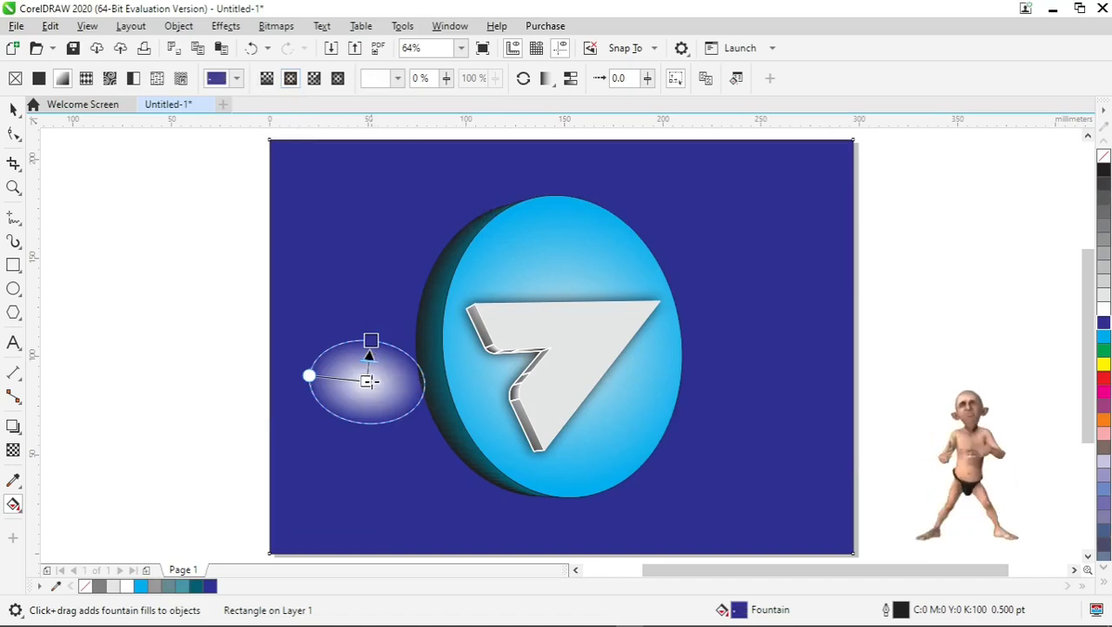
{"action": "left_click_drag", "start_coordinate": [384, 381], "coordinate": [547, 293]}
{"action": "left_click_drag", "start_coordinate": [631, 518], "coordinate": [607, 414]}
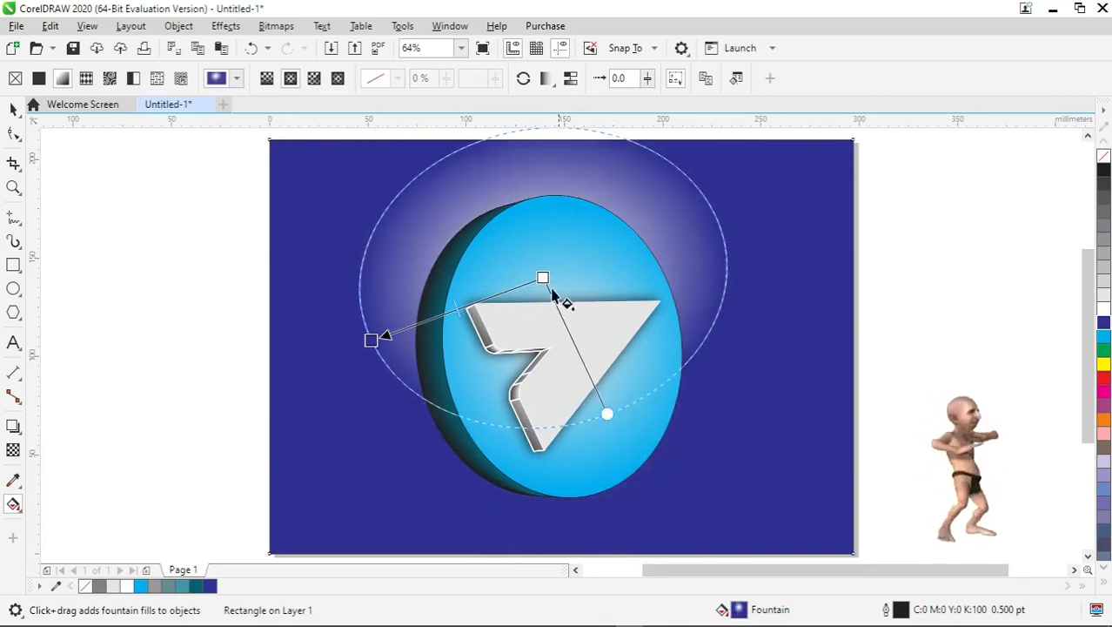
{"action": "left_click_drag", "start_coordinate": [542, 276], "coordinate": [600, 301]}
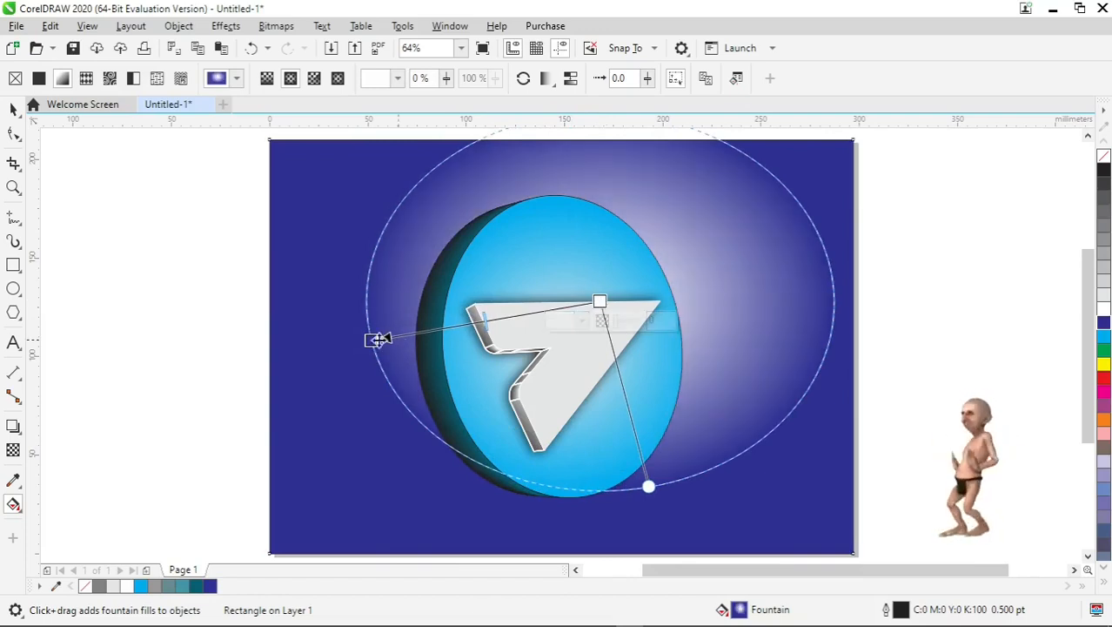
{"action": "left_click_drag", "start_coordinate": [371, 341], "coordinate": [318, 397]}
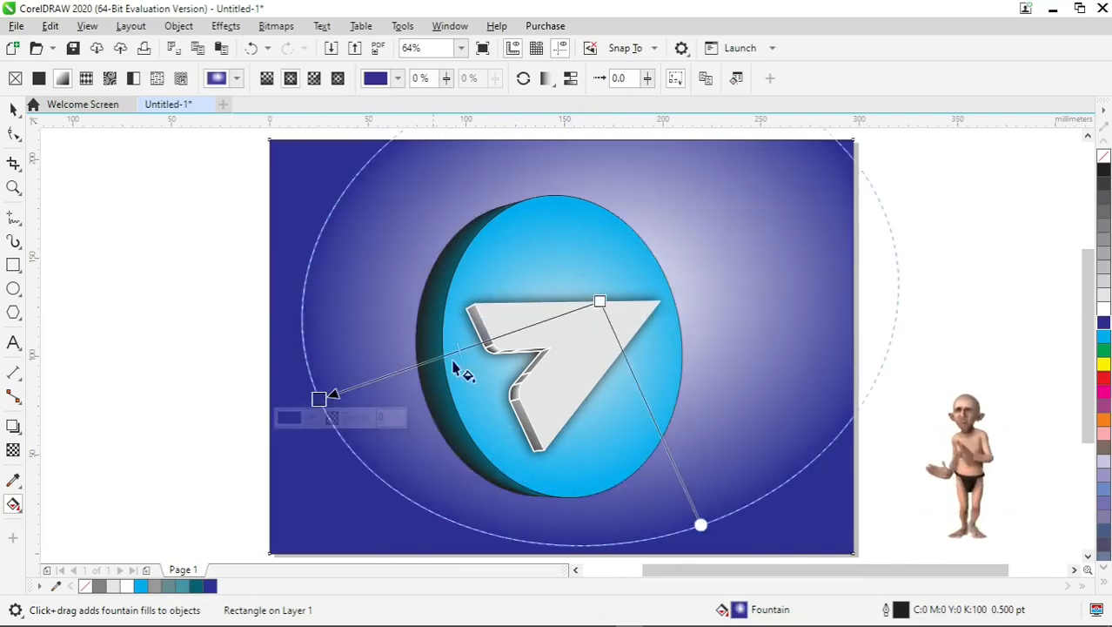
{"action": "left_click_drag", "start_coordinate": [599, 301], "coordinate": [587, 302]}
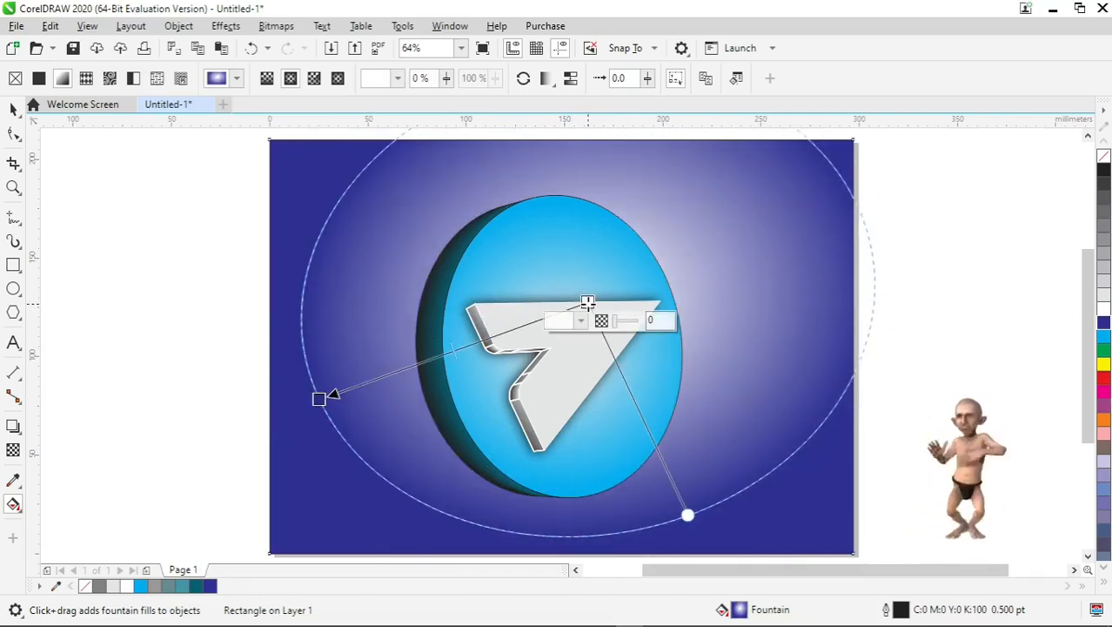
- Set the gradient's centre colour to Cyan and extend its outer node towards the page edge
{"action": "left_click", "coordinate": [1103, 341]}
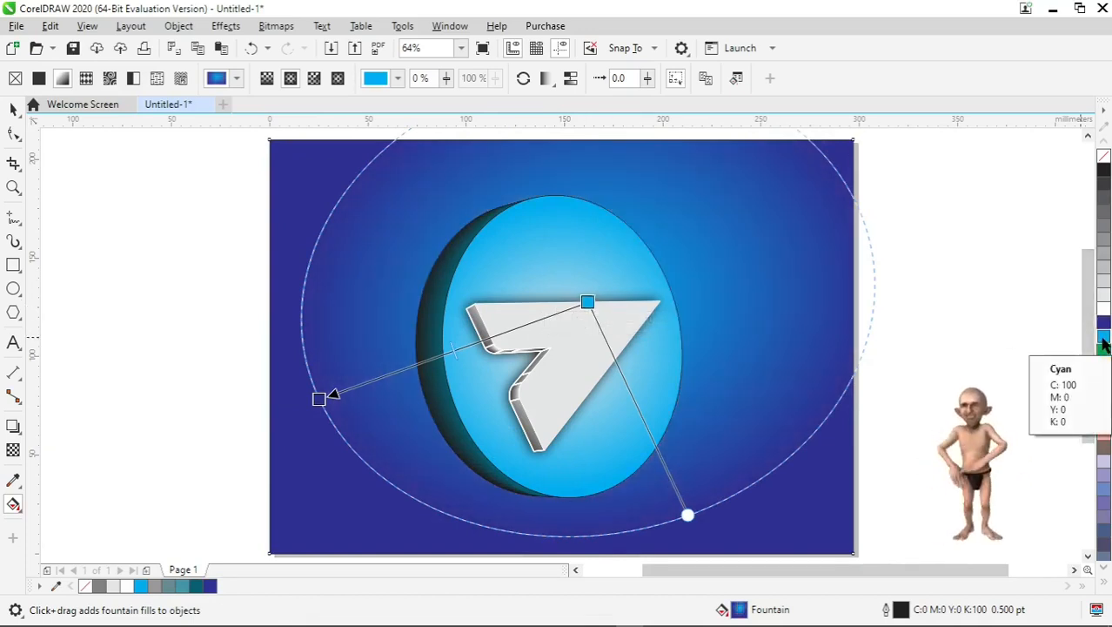
{"action": "left_click_drag", "start_coordinate": [318, 399], "coordinate": [269, 418]}
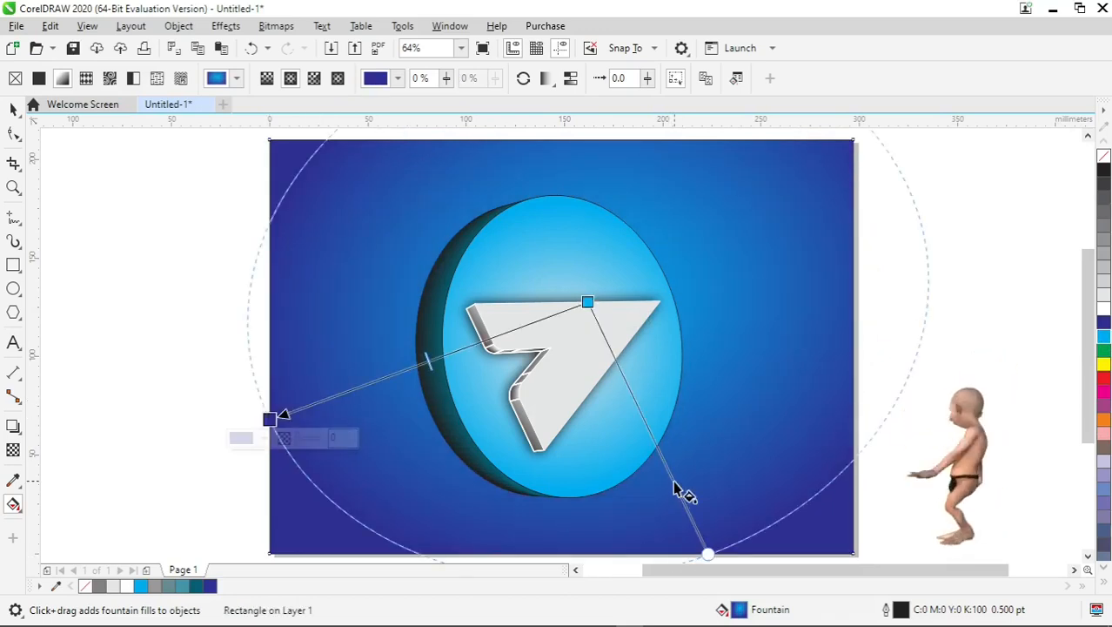
{"action": "scroll", "coordinate": [677, 489], "scroll_direction": "down", "scroll_amount": 2}
{"action": "scroll", "coordinate": [677, 489], "scroll_direction": "up", "scroll_amount": 2}
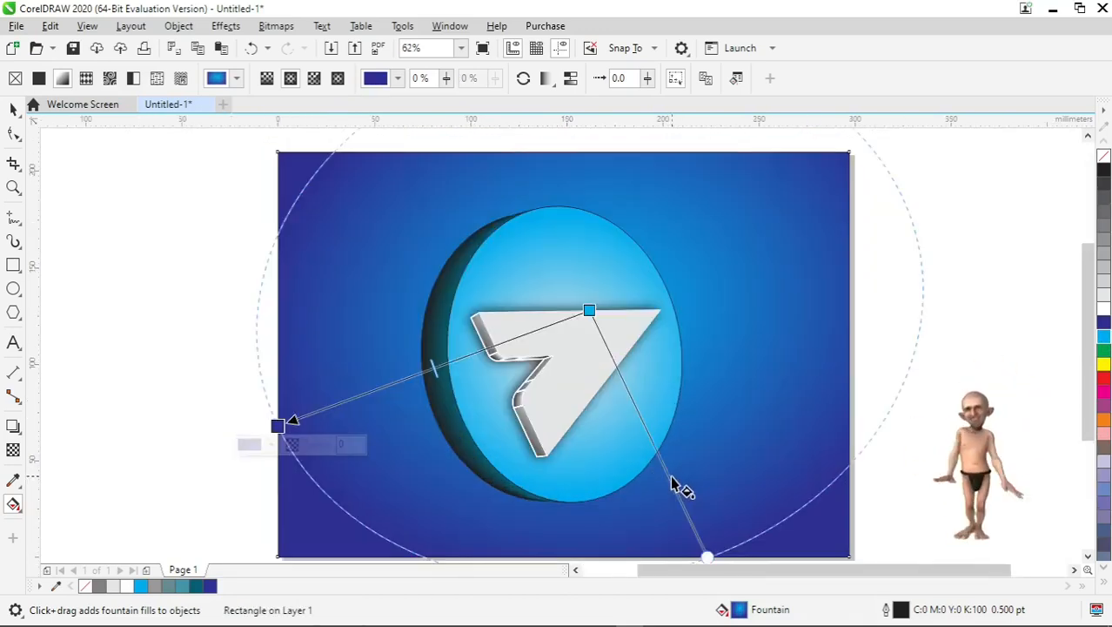
{"action": "left_click", "coordinate": [13, 110]}
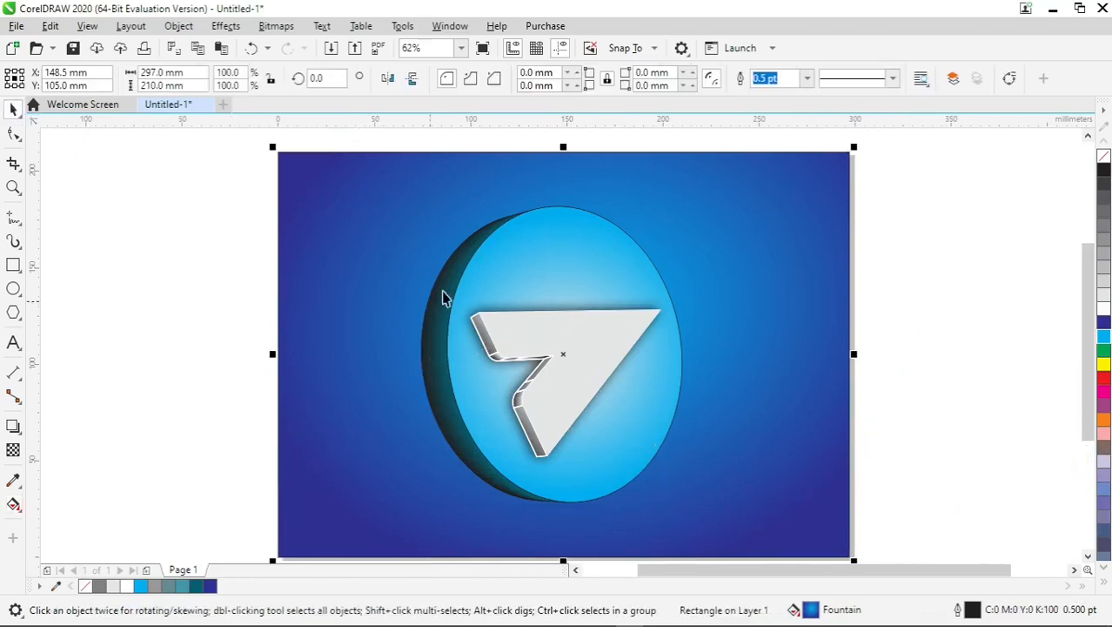
- Move the logo group slightly upward on the page
{"action": "left_click", "coordinate": [534, 285]}
{"action": "left_click", "coordinate": [596, 323]}
{"action": "left_click_drag", "start_coordinate": [596, 323], "coordinate": [600, 289]}
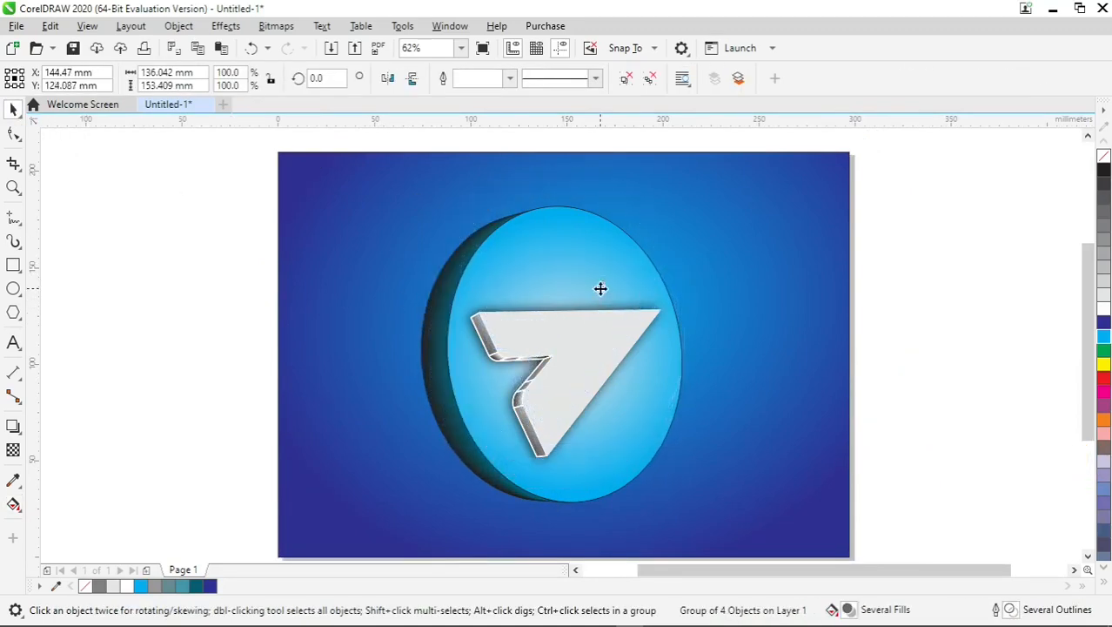
{"action": "left_click", "coordinate": [906, 256]}
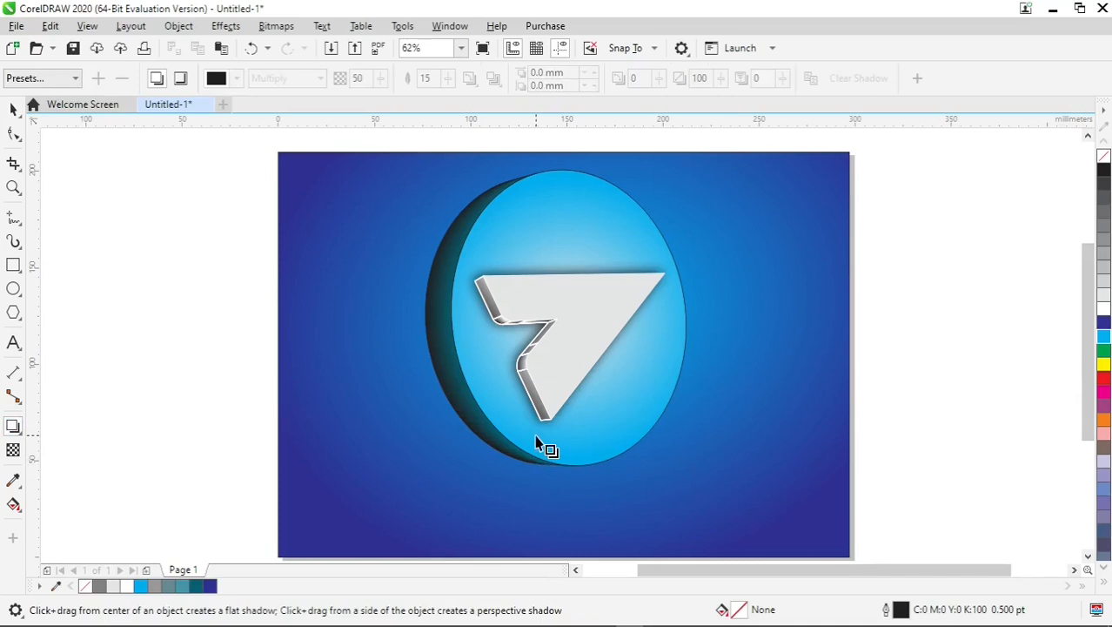
- Add a perspective shadow straight below the logo circle with the Shadow tool and set its opacity to 71
{"action": "left_click_drag", "start_coordinate": [553, 447], "coordinate": [567, 473]}
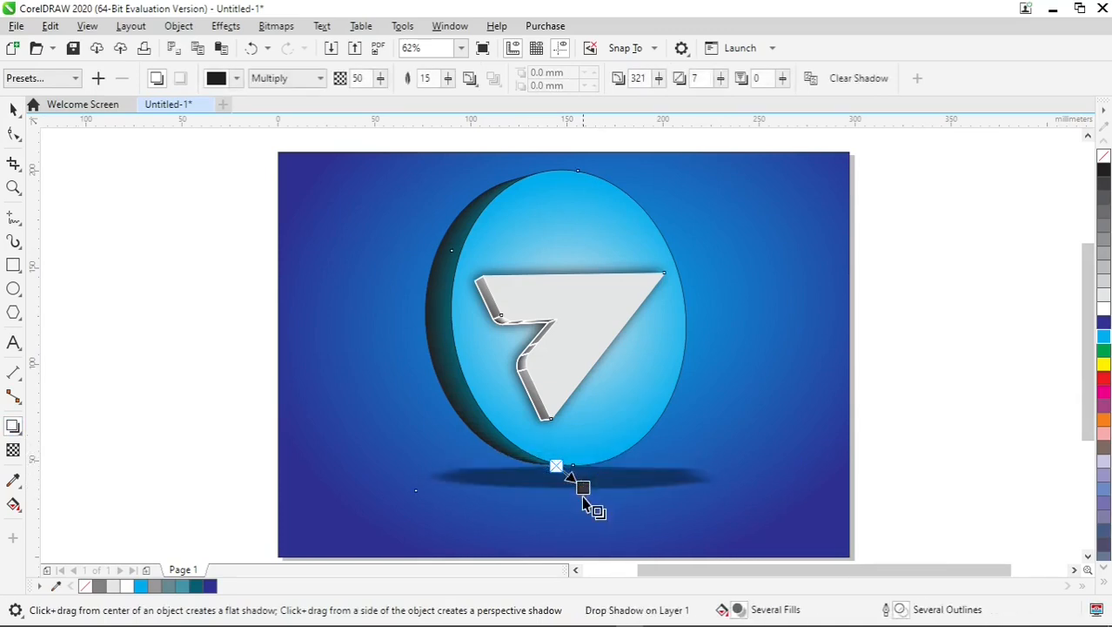
{"action": "scroll", "coordinate": [584, 506], "scroll_direction": "up", "scroll_amount": 4}
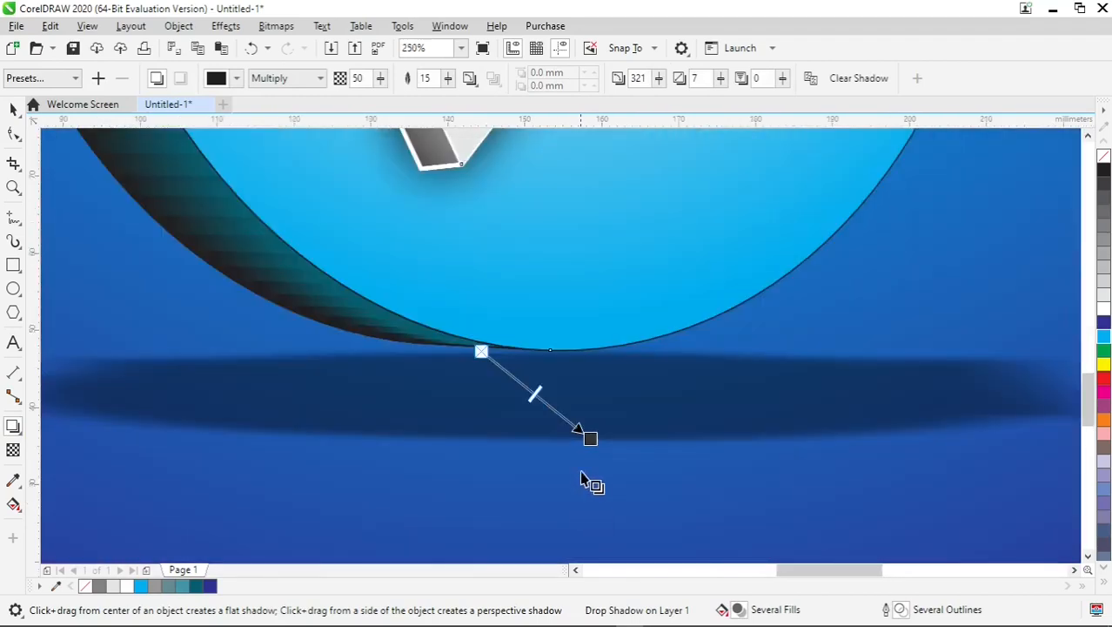
{"action": "left_click_drag", "start_coordinate": [589, 438], "coordinate": [490, 469]}
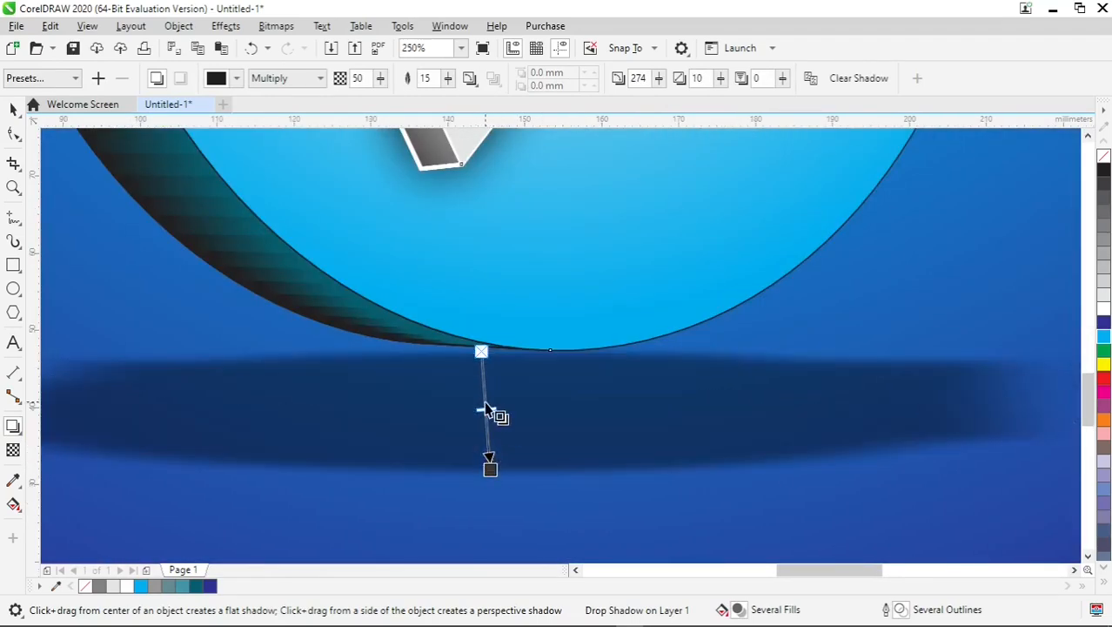
{"action": "left_click_drag", "start_coordinate": [485, 409], "coordinate": [503, 432]}
{"action": "scroll", "coordinate": [560, 415], "scroll_direction": "down", "scroll_amount": 2}
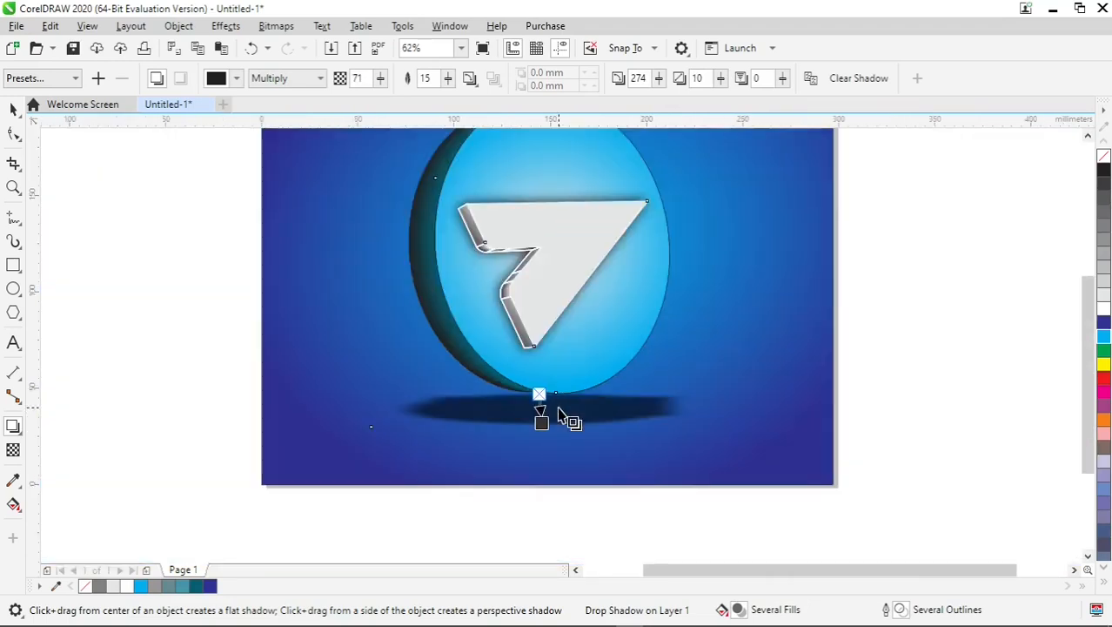
- Scale the logo group with its shadow to 87.4% and nudge it slightly upward
{"action": "left_click", "coordinate": [13, 111]}
{"action": "key", "text": "F4"}
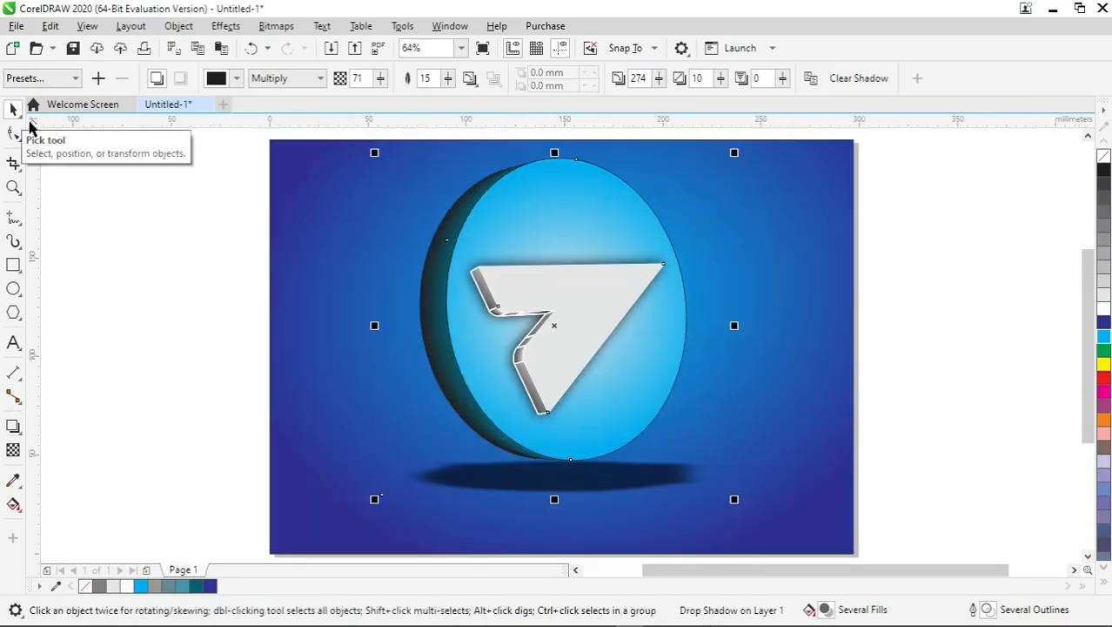
{"action": "left_click", "coordinate": [908, 281]}
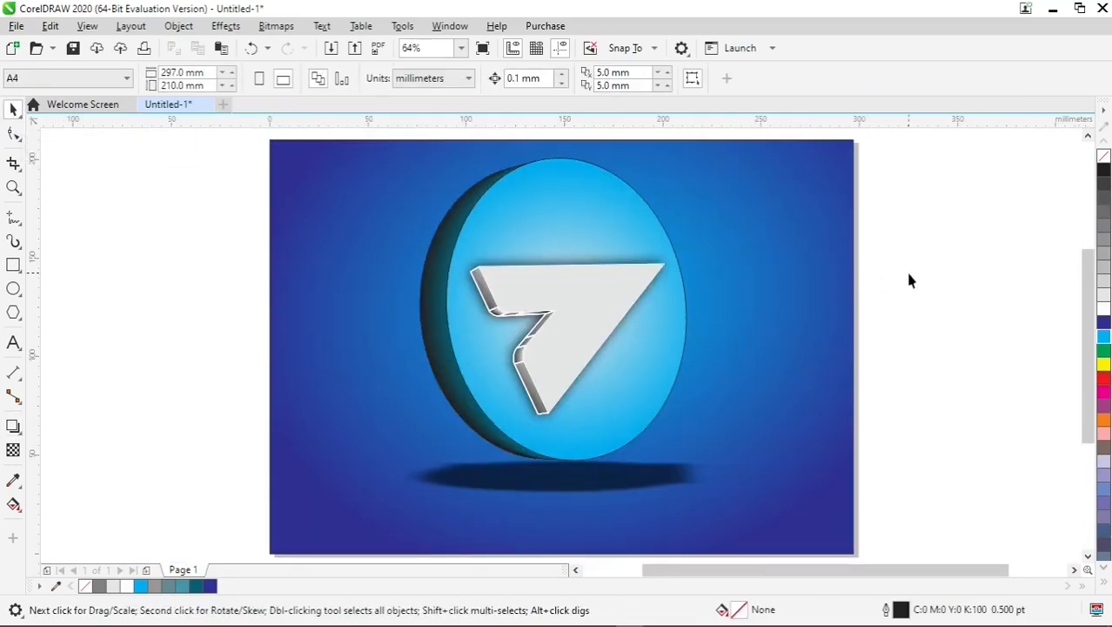
{"action": "left_click", "coordinate": [565, 277]}
{"action": "left_click_drag", "start_coordinate": [691, 468], "coordinate": [674, 449]}
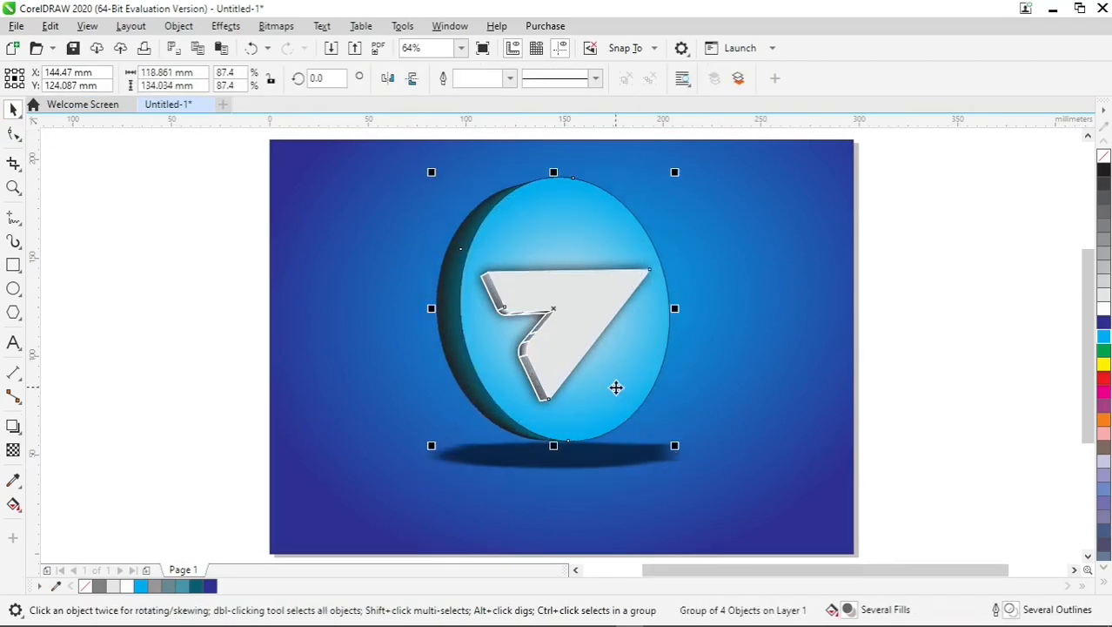
{"action": "left_click_drag", "start_coordinate": [615, 387], "coordinate": [615, 380]}
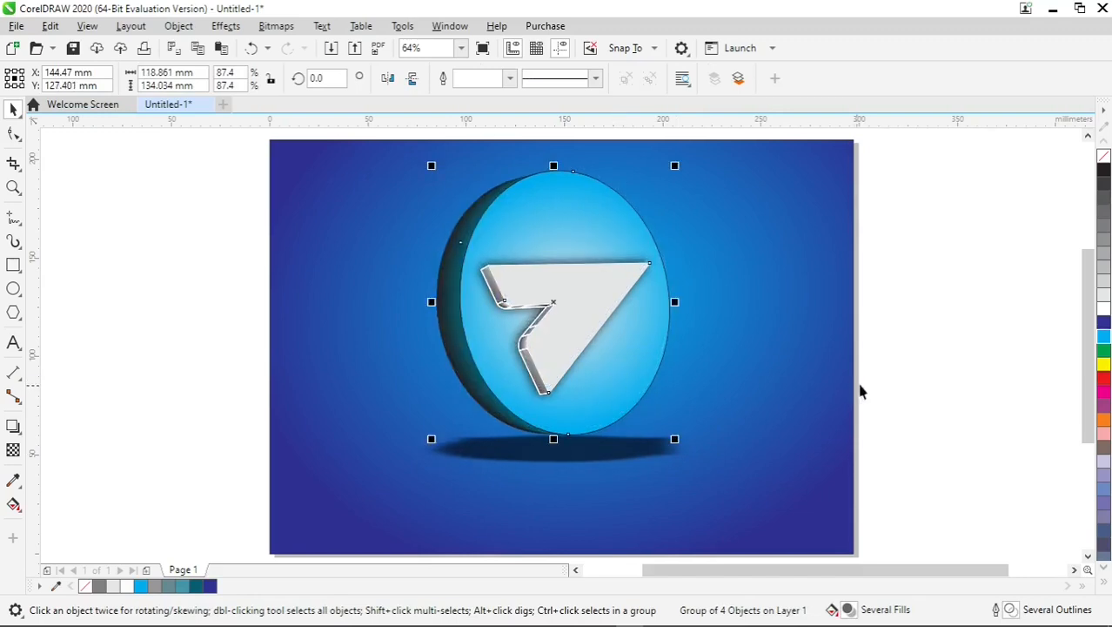
{"action": "left_click", "coordinate": [903, 375]}
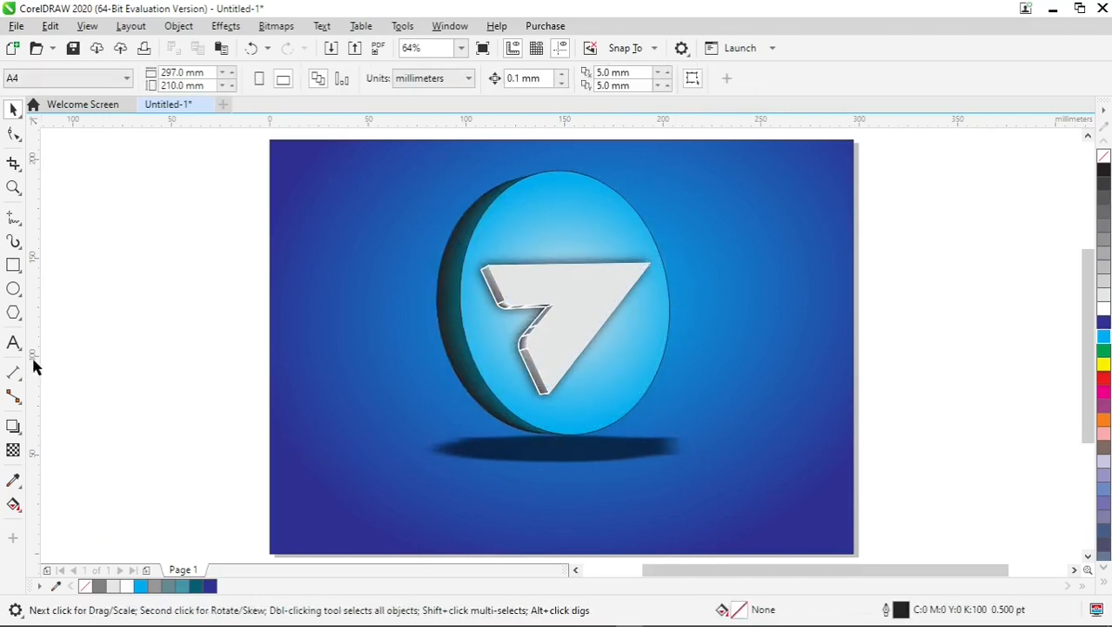
- Add the artistic text "TELEGRAM GRAPHIC DESIGN" below the logo's shadow
{"action": "key", "text": "F8"}
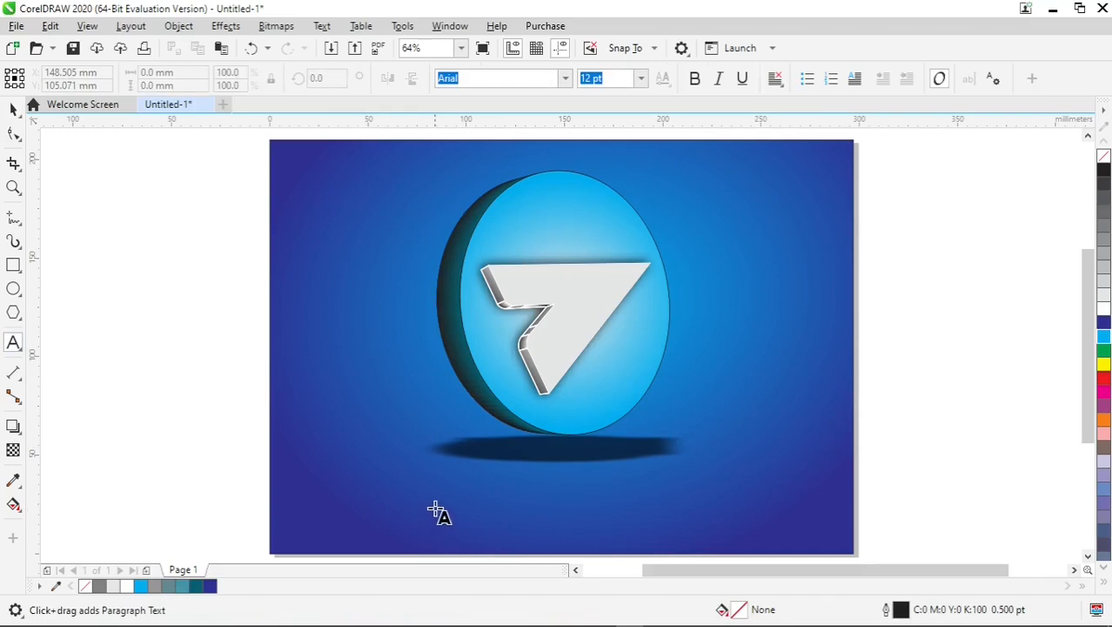
{"action": "left_click", "coordinate": [435, 503]}
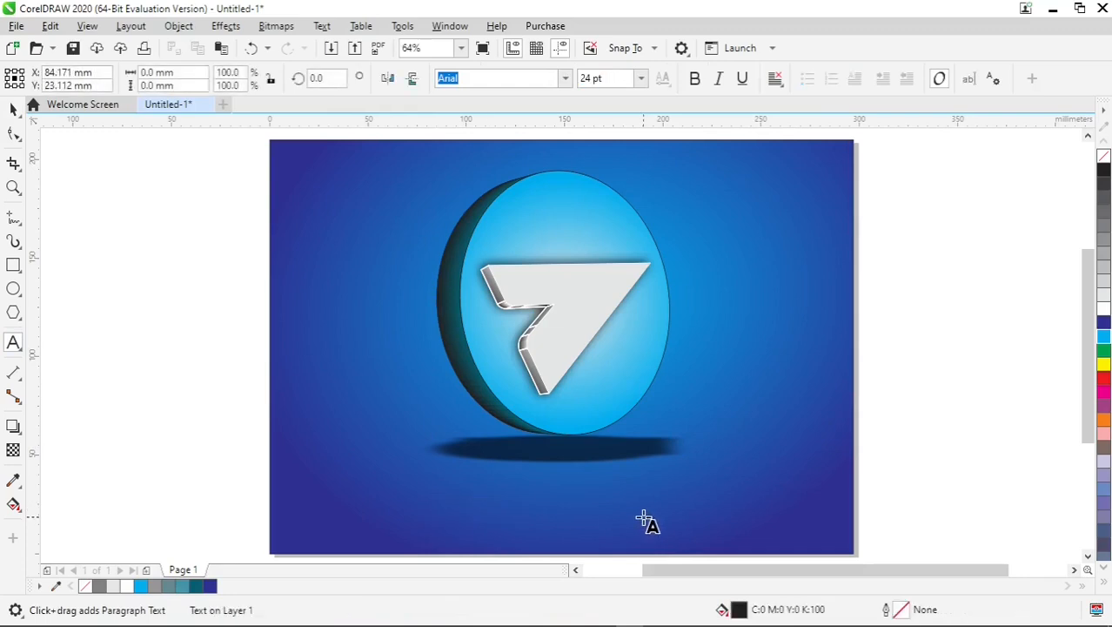
{"action": "type", "text": "TELEGRAM GRAPI"}
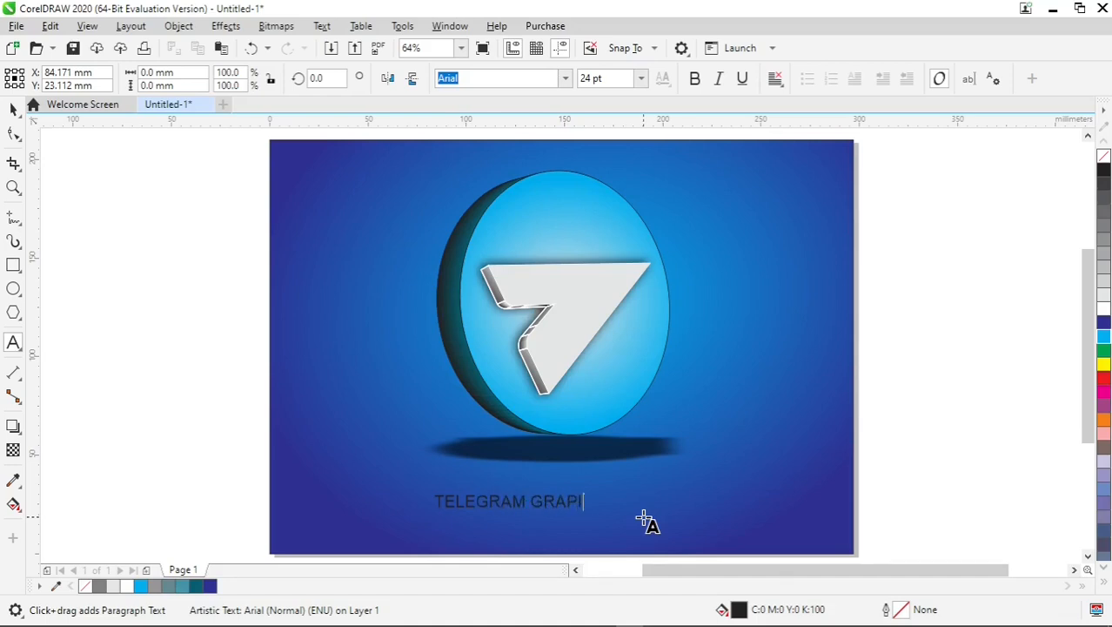
{"action": "key", "text": "BackSpace"}
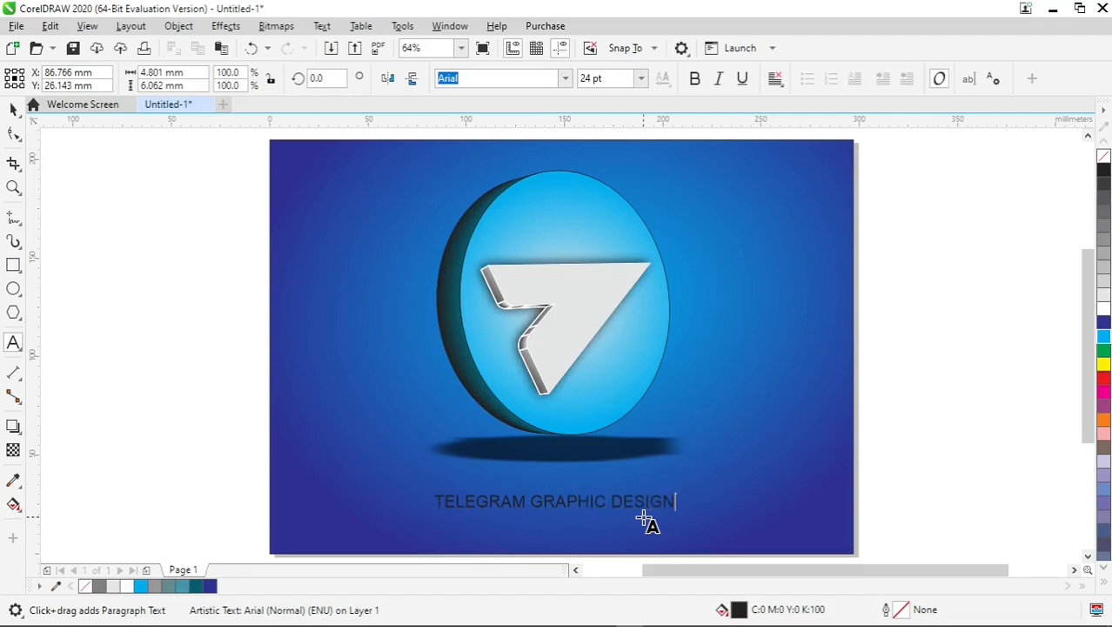
- Enlarge the text to about 50 pt so it spans beneath the logo
{"action": "key", "text": "ctrl+space"}
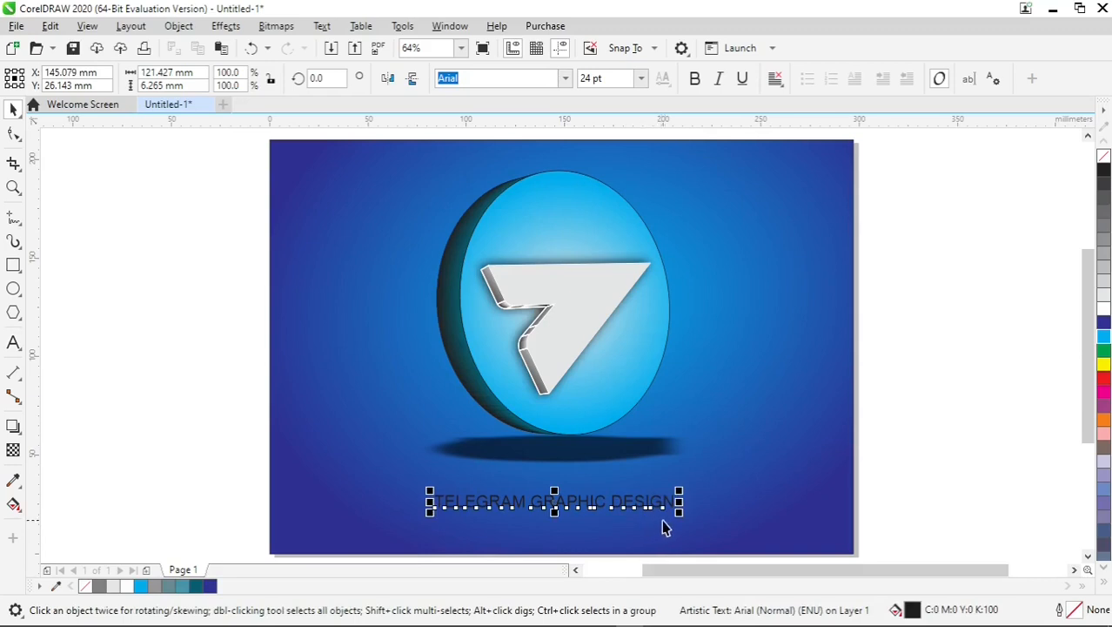
{"action": "left_click_drag", "start_coordinate": [679, 511], "coordinate": [812, 566]}
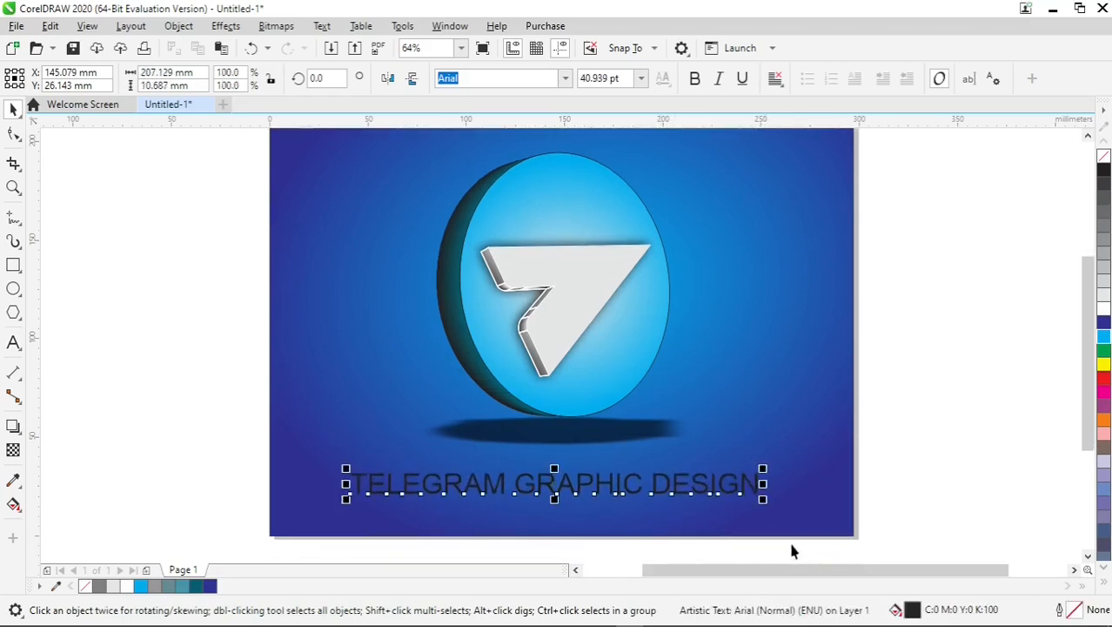
{"action": "left_click_drag", "start_coordinate": [766, 503], "coordinate": [813, 526]}
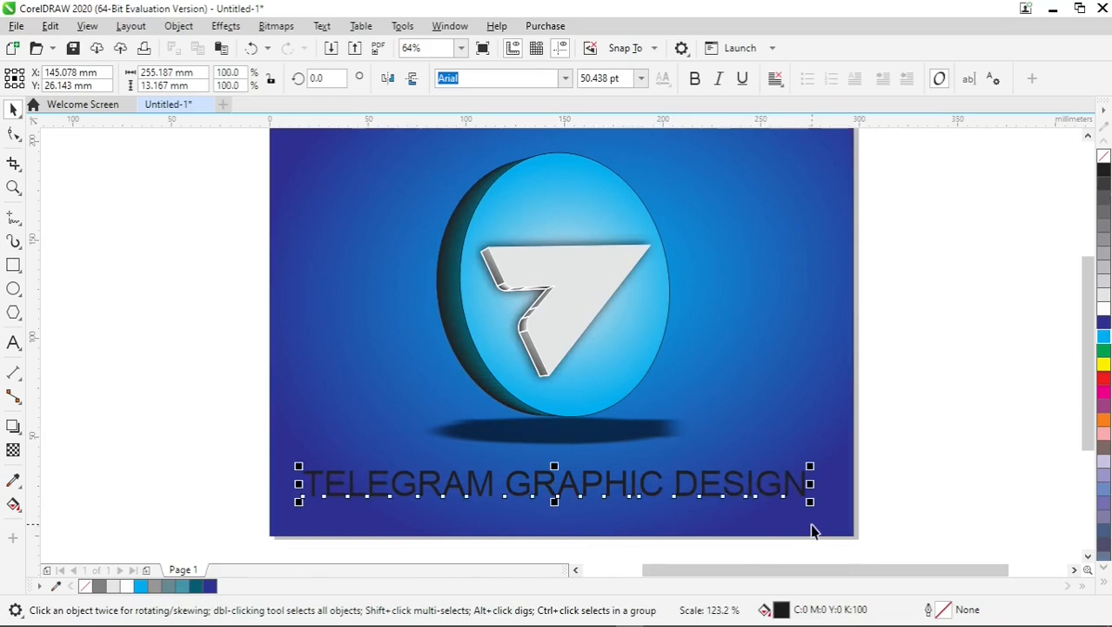
- Change the title text font to Cooper Black and center the text horizontally on the page
{"action": "left_click", "coordinate": [566, 79]}
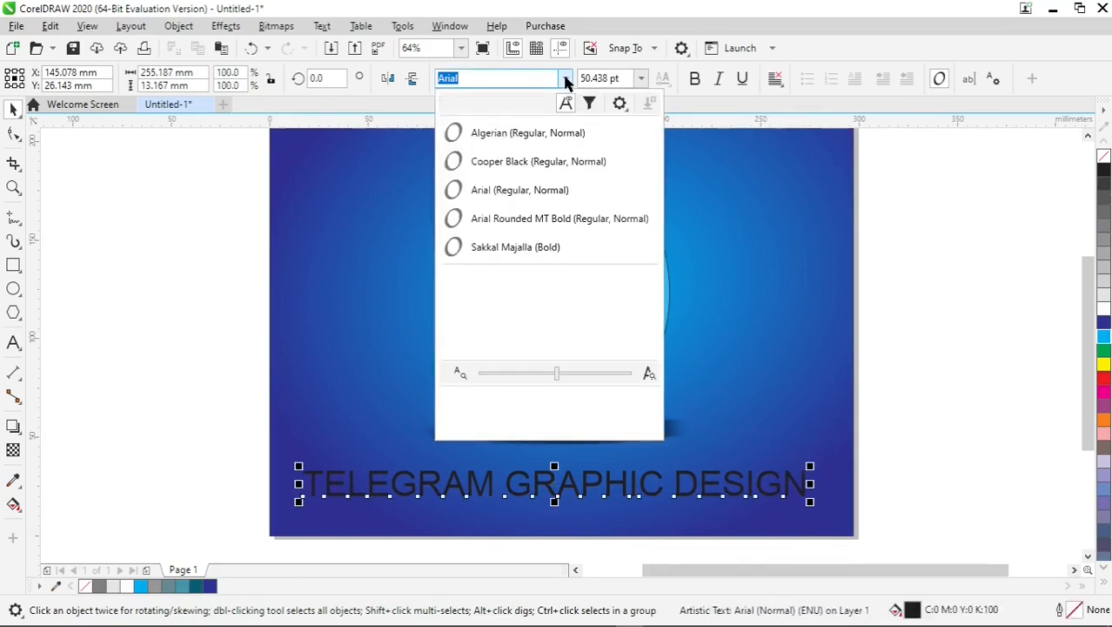
{"action": "left_click", "coordinate": [549, 162]}
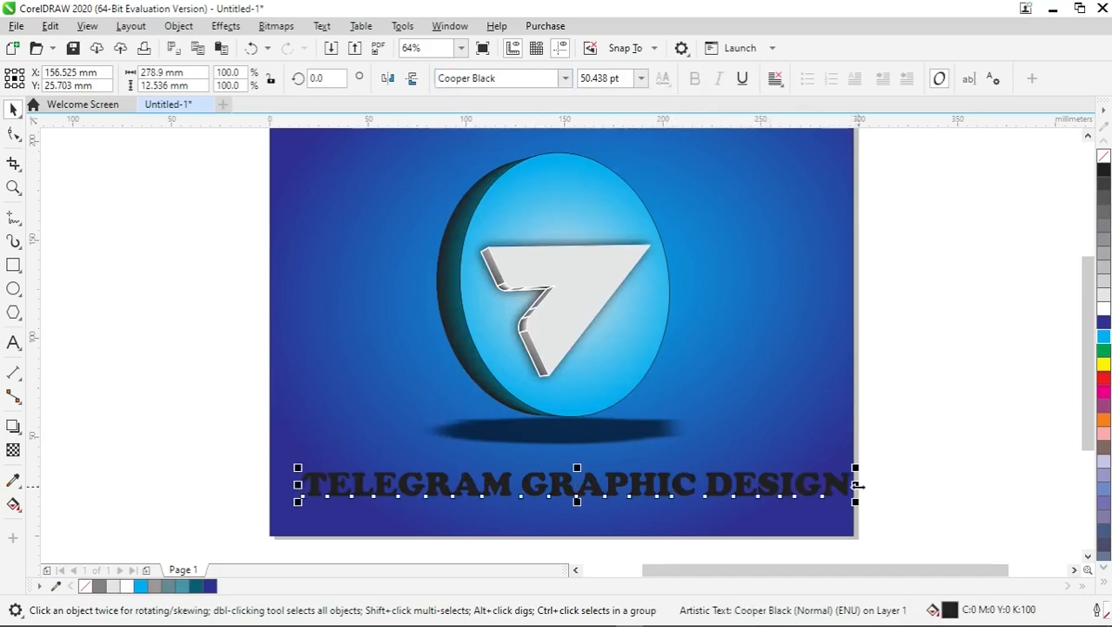
{"action": "left_click", "coordinate": [736, 458], "text": "shift"}
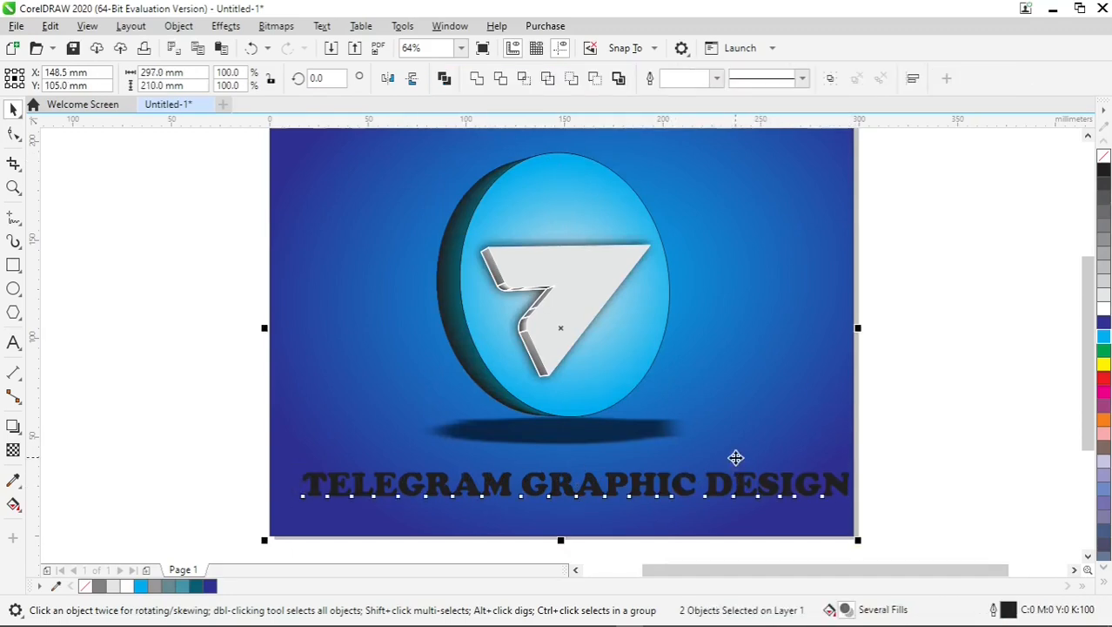
{"action": "key", "text": "c"}
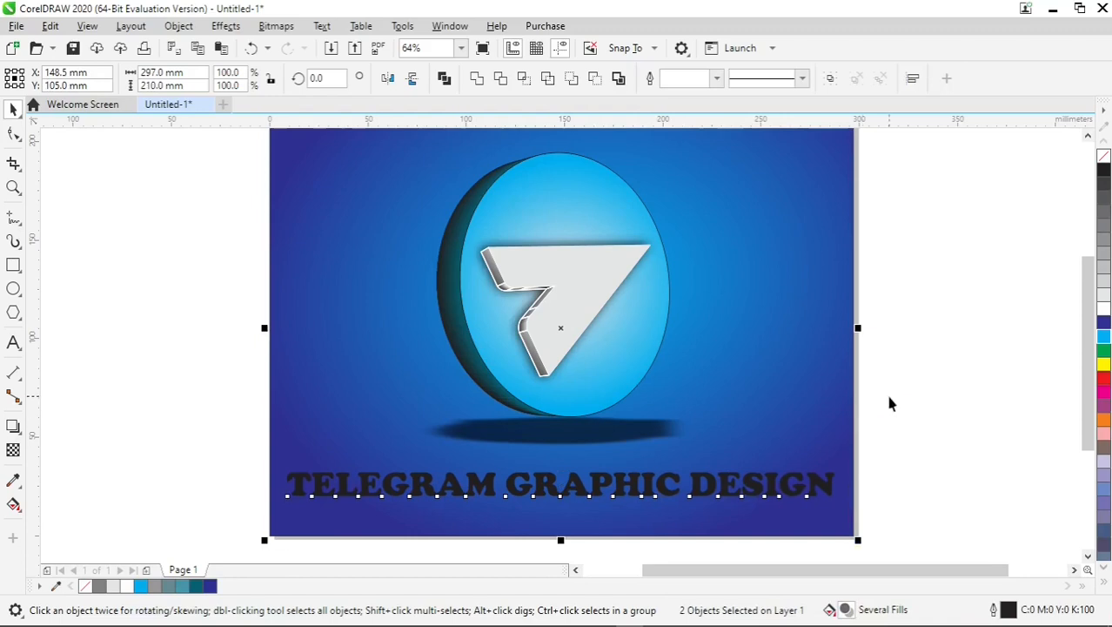
- Fill the title text green and give it a white outline
{"action": "left_click", "coordinate": [955, 416]}
{"action": "left_click", "coordinate": [811, 485]}
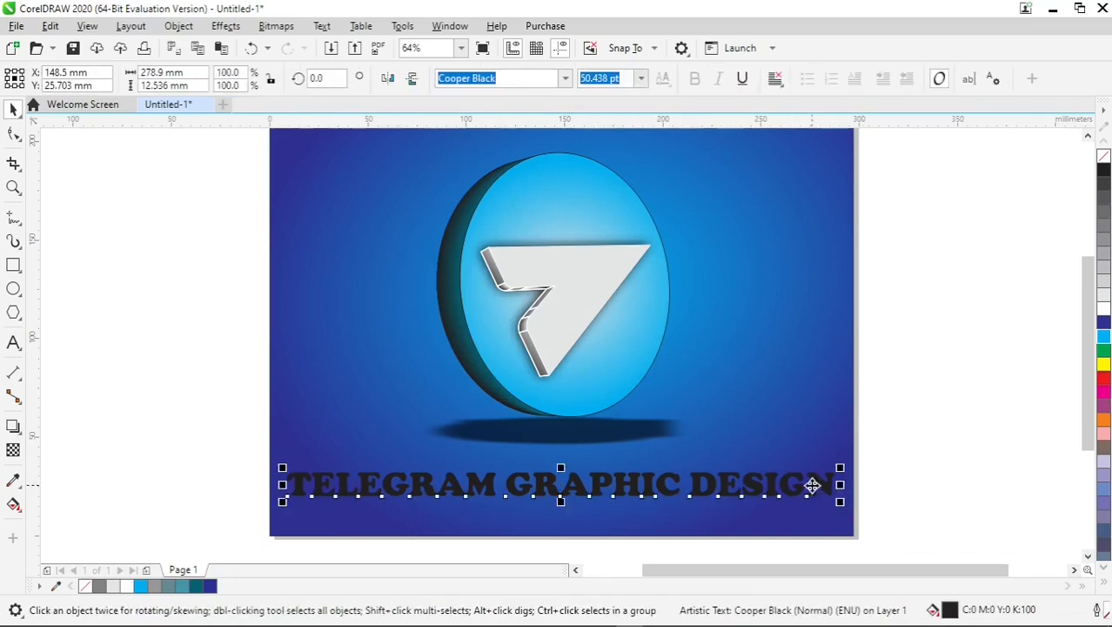
{"action": "left_click", "coordinate": [1103, 349]}
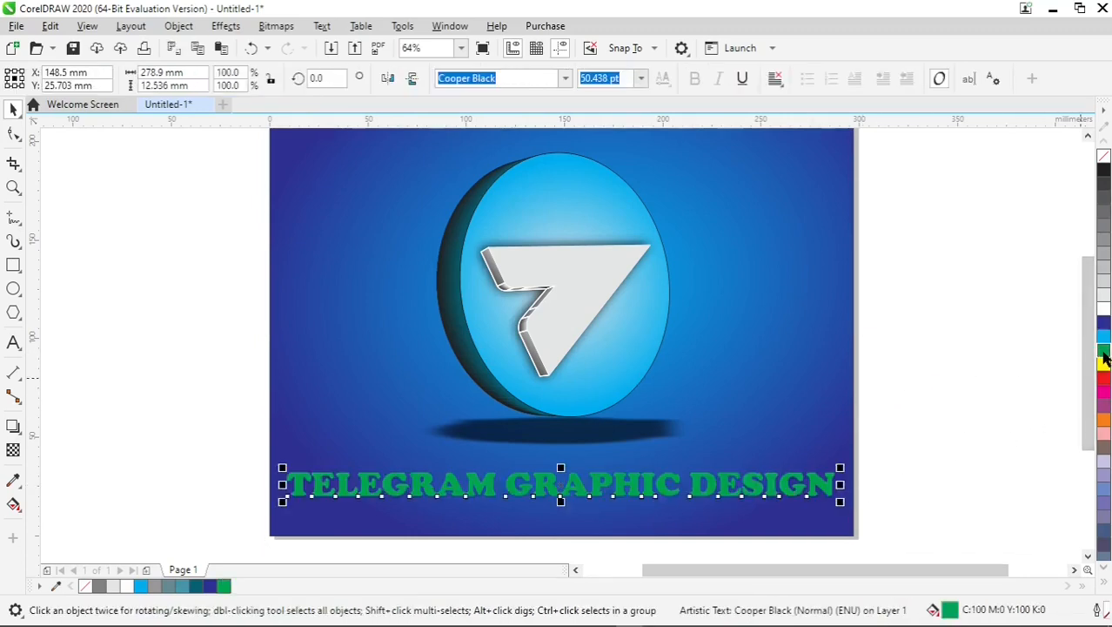
{"action": "right_click", "coordinate": [1101, 311]}
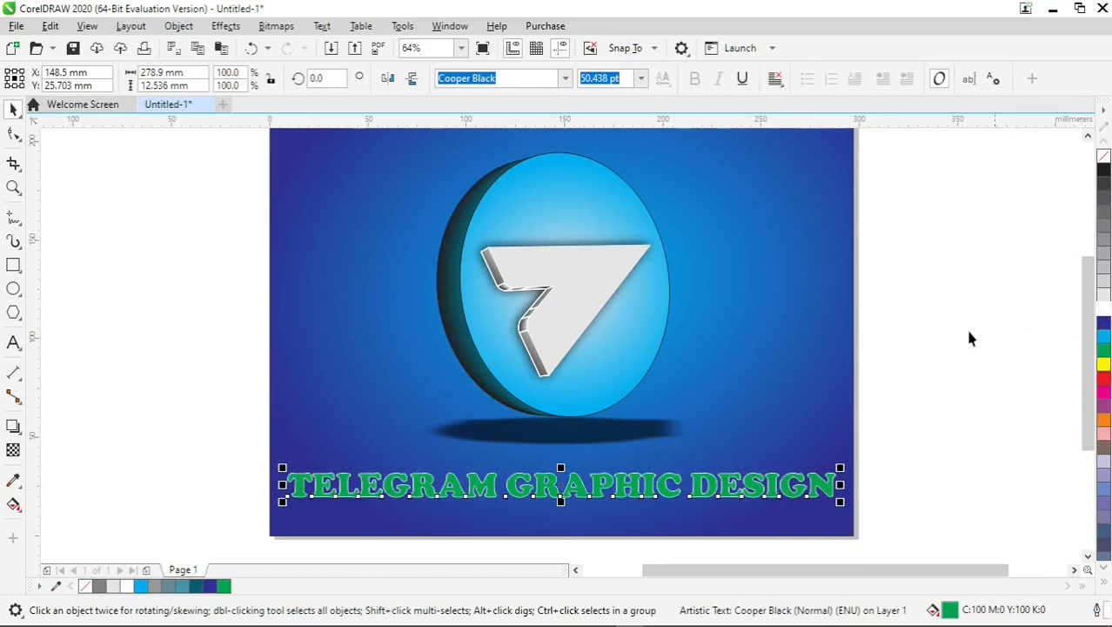
- In Outline Pen, enable Behind fill and Scale with object, choose round corners, and set the width to 4.0 pt
{"action": "key", "text": "F12"}
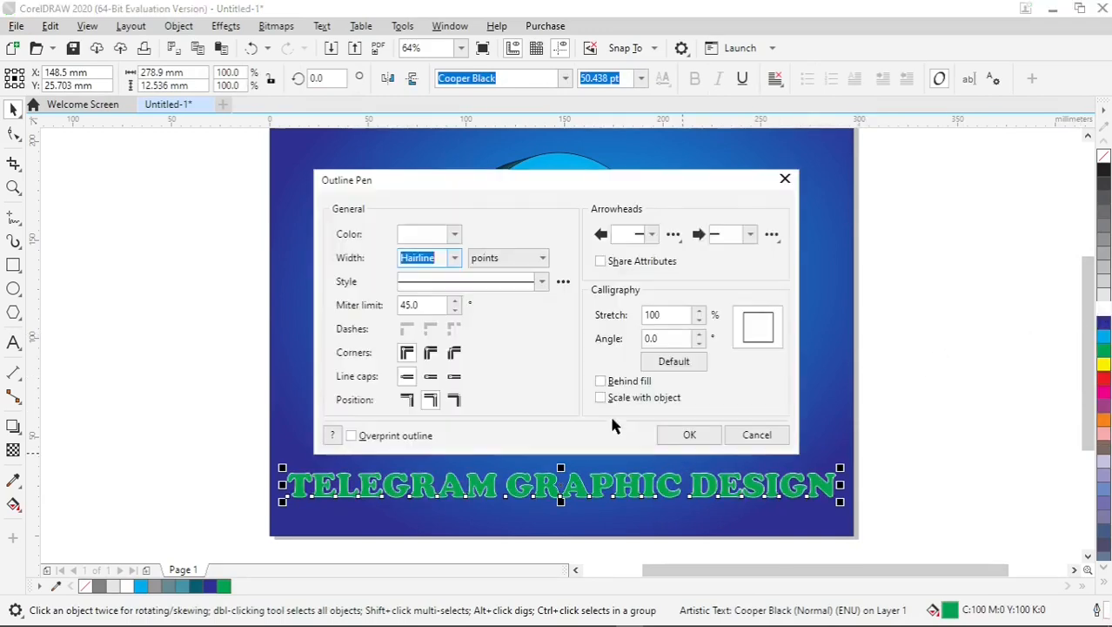
{"action": "left_click", "coordinate": [601, 397]}
{"action": "left_click", "coordinate": [606, 382]}
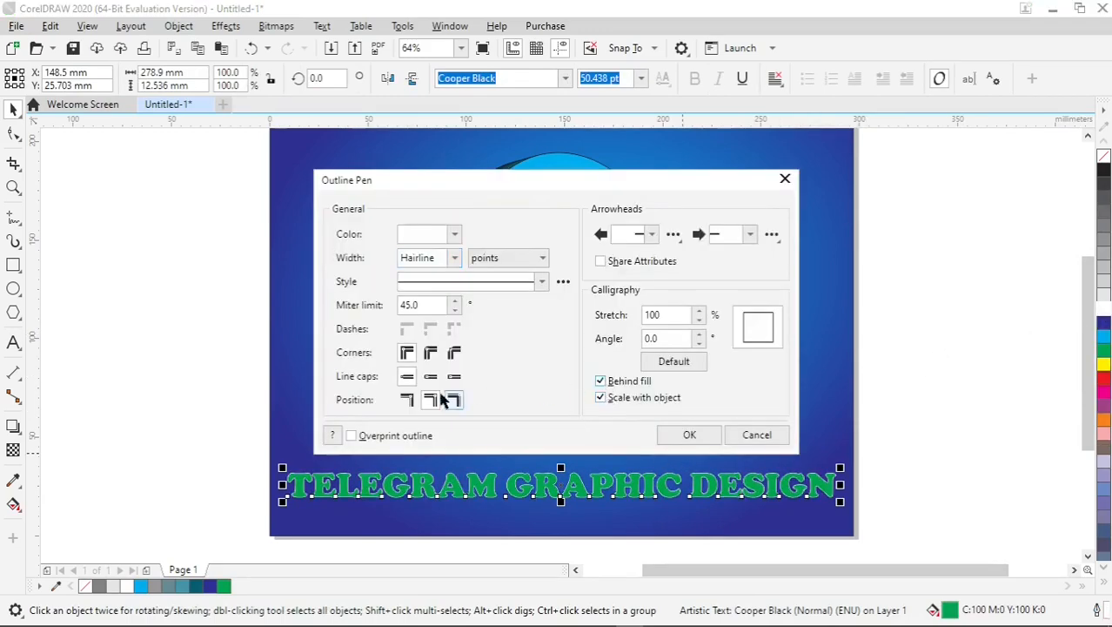
{"action": "left_click", "coordinate": [430, 353]}
{"action": "left_click", "coordinate": [451, 258]}
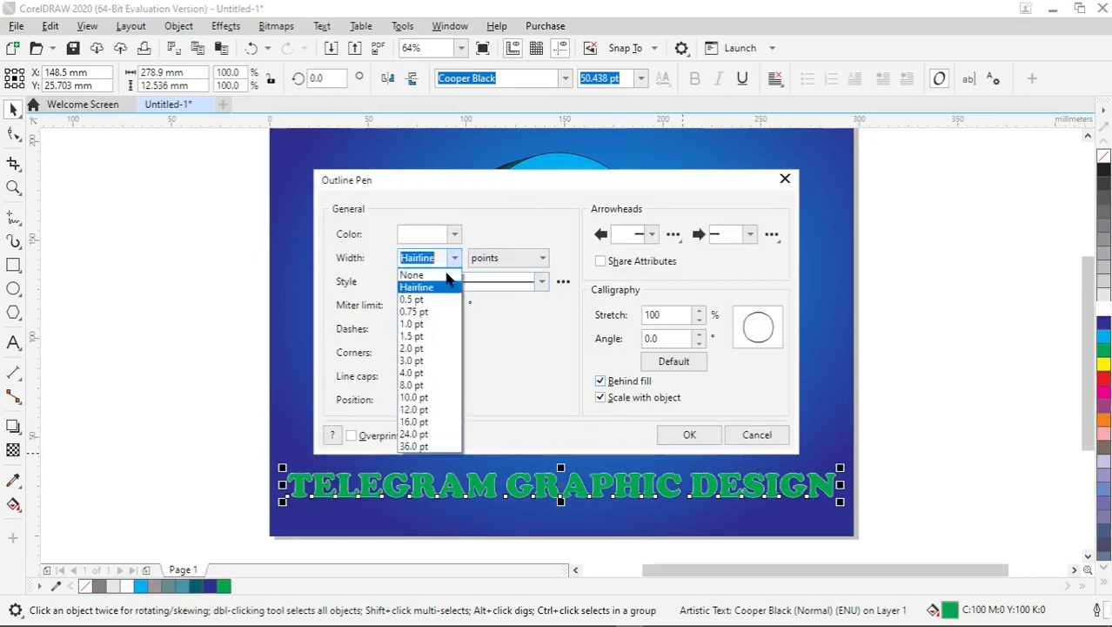
{"action": "left_click", "coordinate": [425, 360]}
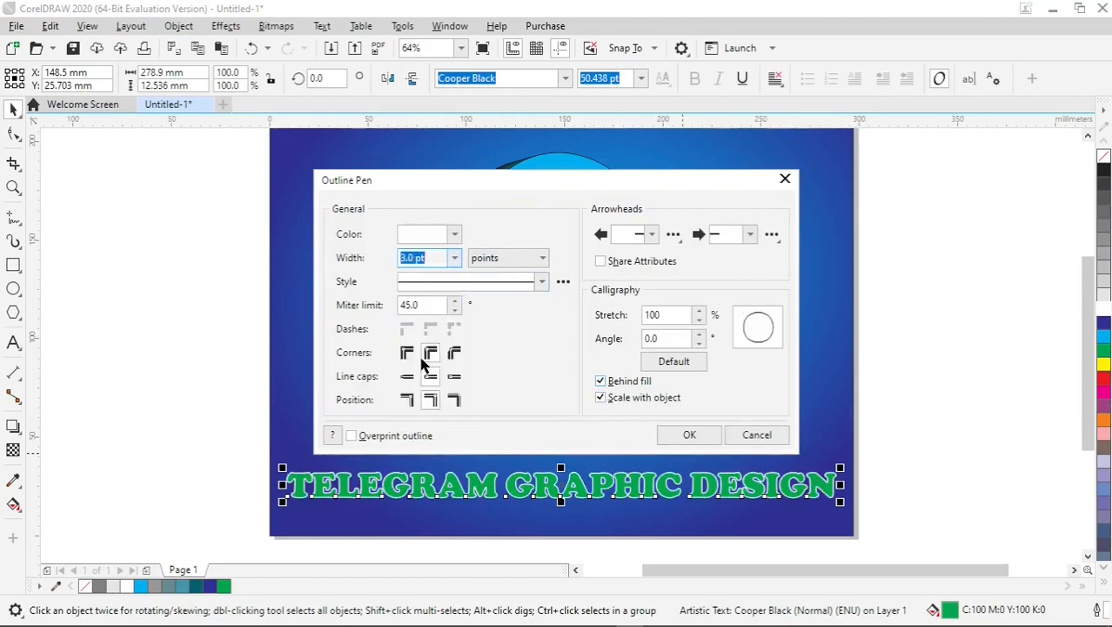
{"action": "left_click", "coordinate": [454, 257]}
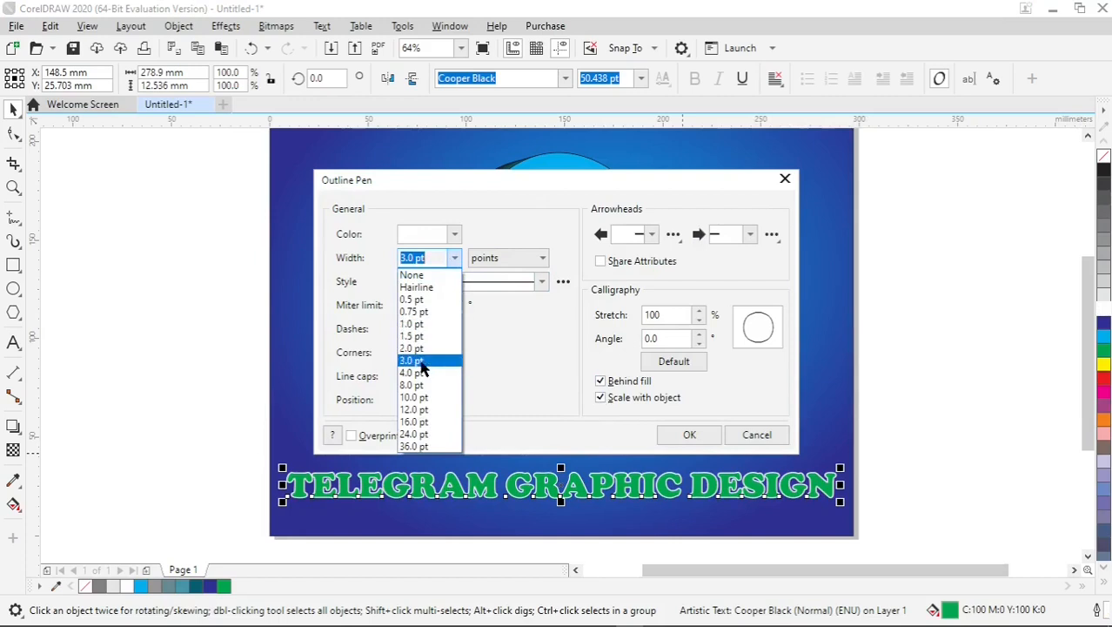
{"action": "left_click", "coordinate": [421, 373]}
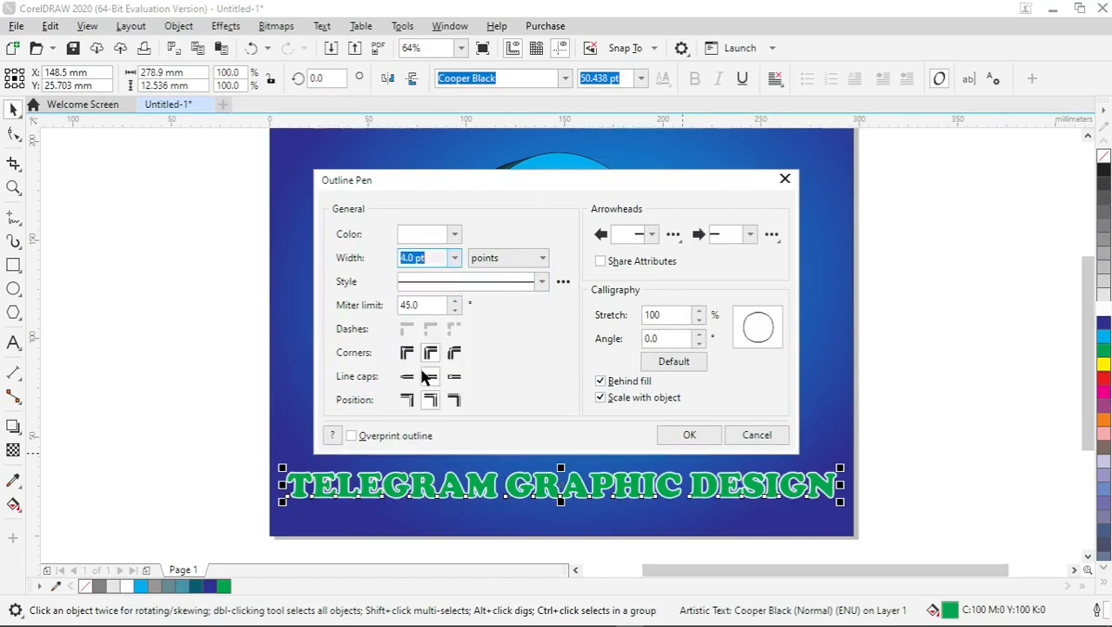
{"action": "left_click", "coordinate": [683, 437]}
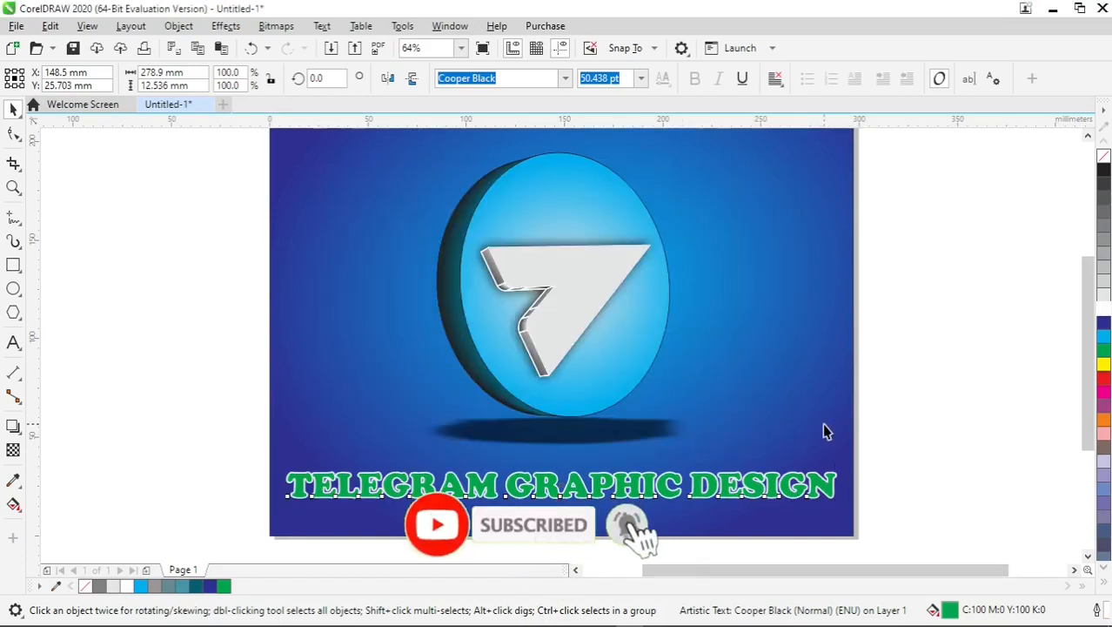
- Fill the title text red with a yellow outline
{"action": "left_click", "coordinate": [781, 484]}
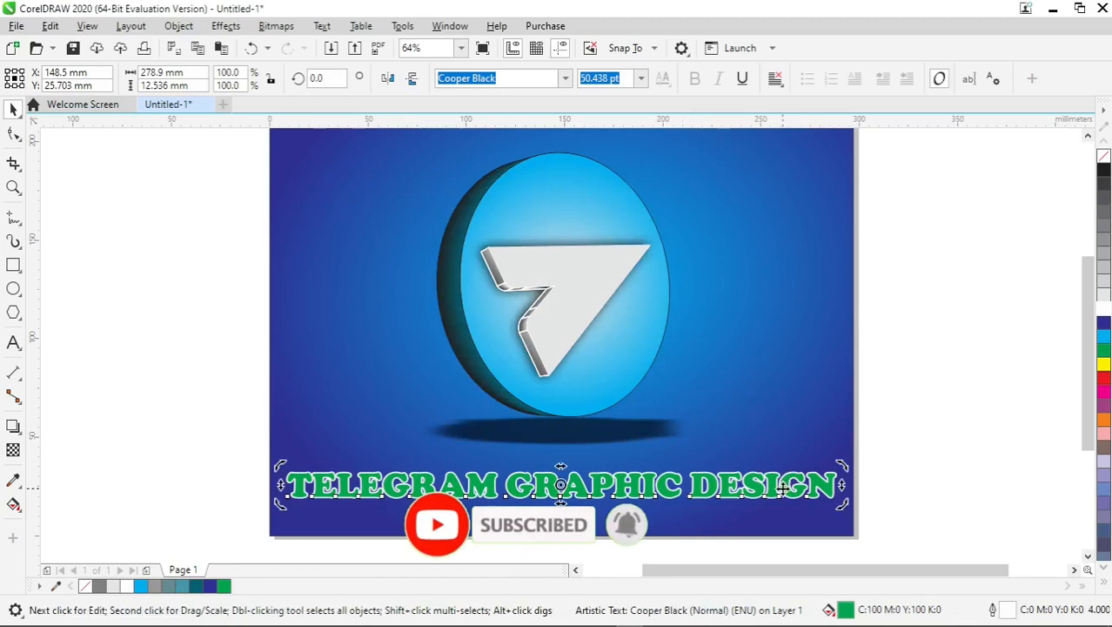
{"action": "left_click", "coordinate": [1103, 363]}
{"action": "right_click", "coordinate": [1104, 378]}
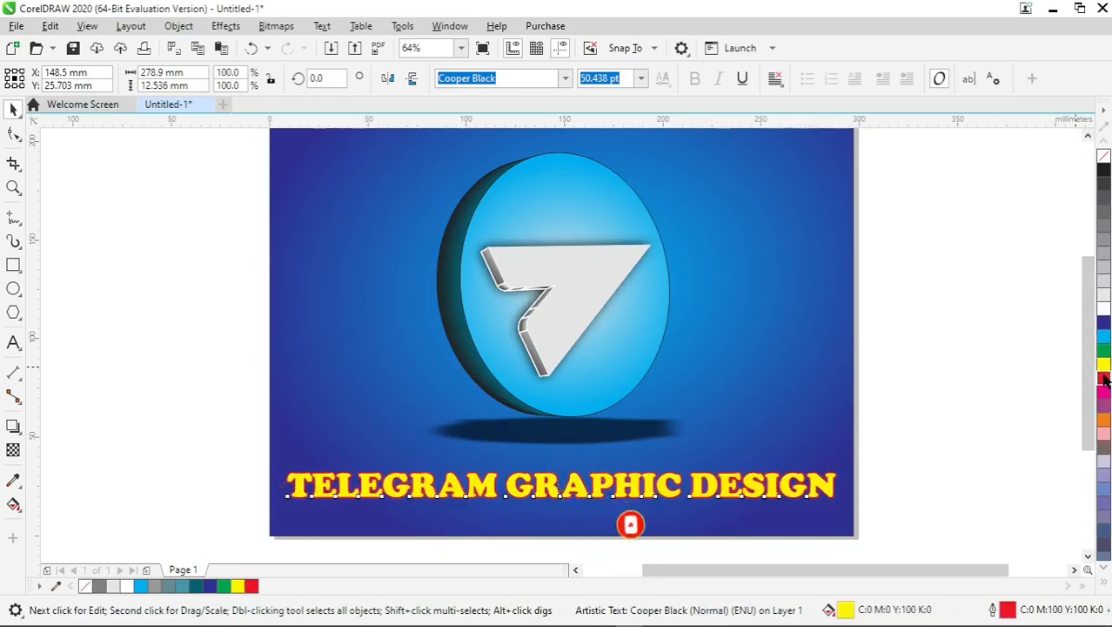
{"action": "left_click", "coordinate": [1103, 378]}
{"action": "right_click", "coordinate": [1103, 363]}
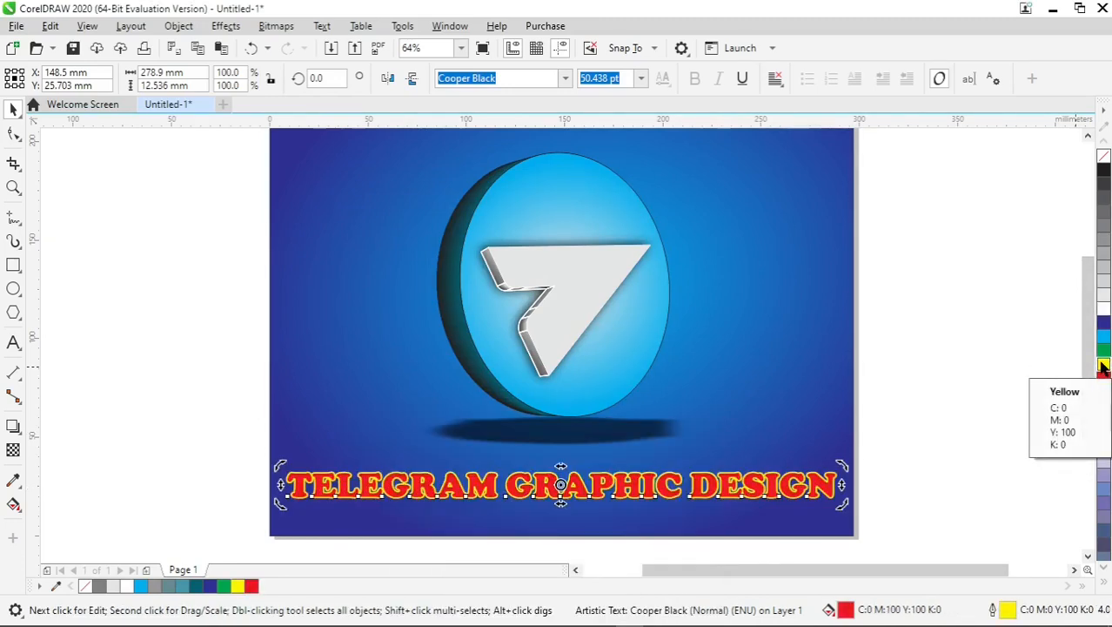
- Stretch the title text taller, then undo the stretch
{"action": "left_click", "coordinate": [1022, 405]}
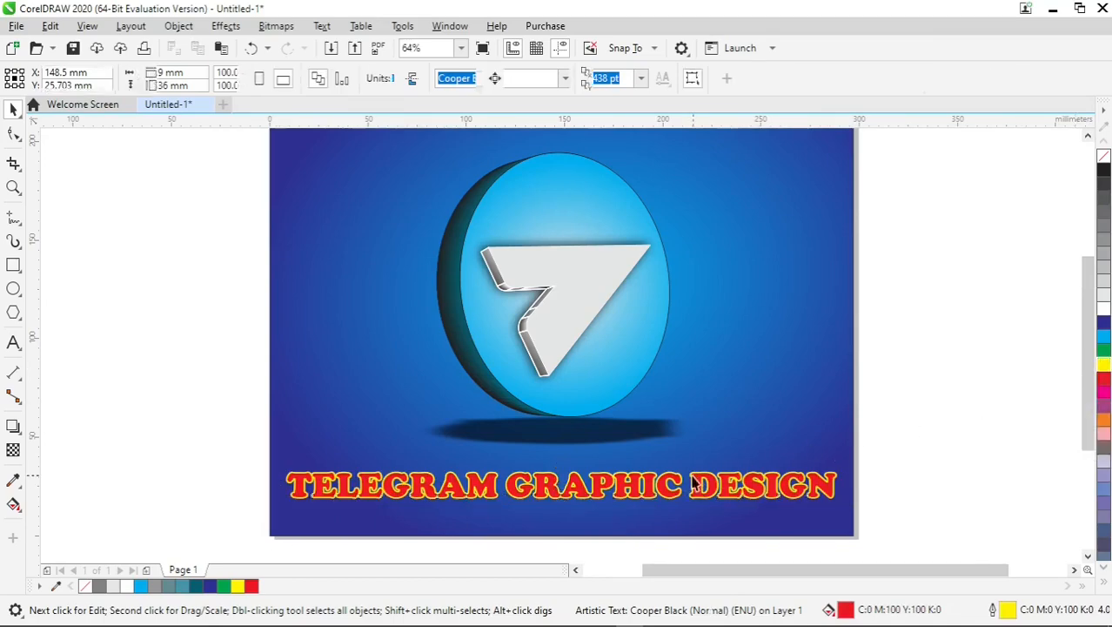
{"action": "left_click", "coordinate": [576, 497]}
{"action": "scroll", "coordinate": [551, 529], "scroll_direction": "up", "scroll_amount": 2}
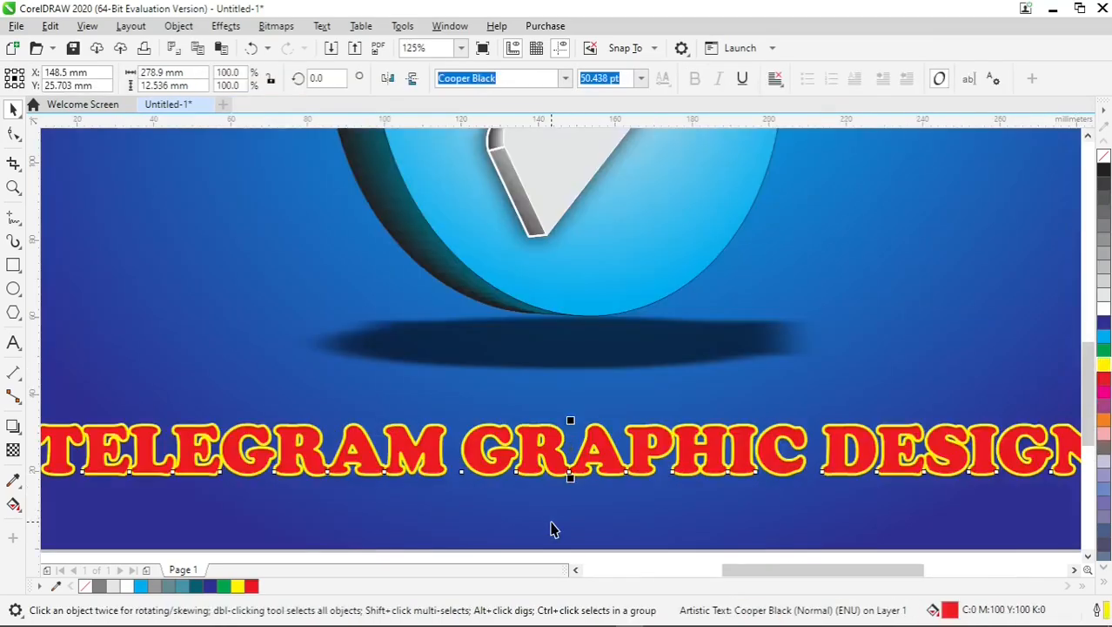
{"action": "left_click_drag", "start_coordinate": [569, 481], "coordinate": [572, 503]}
{"action": "scroll", "coordinate": [572, 503], "scroll_direction": "down", "scroll_amount": 2}
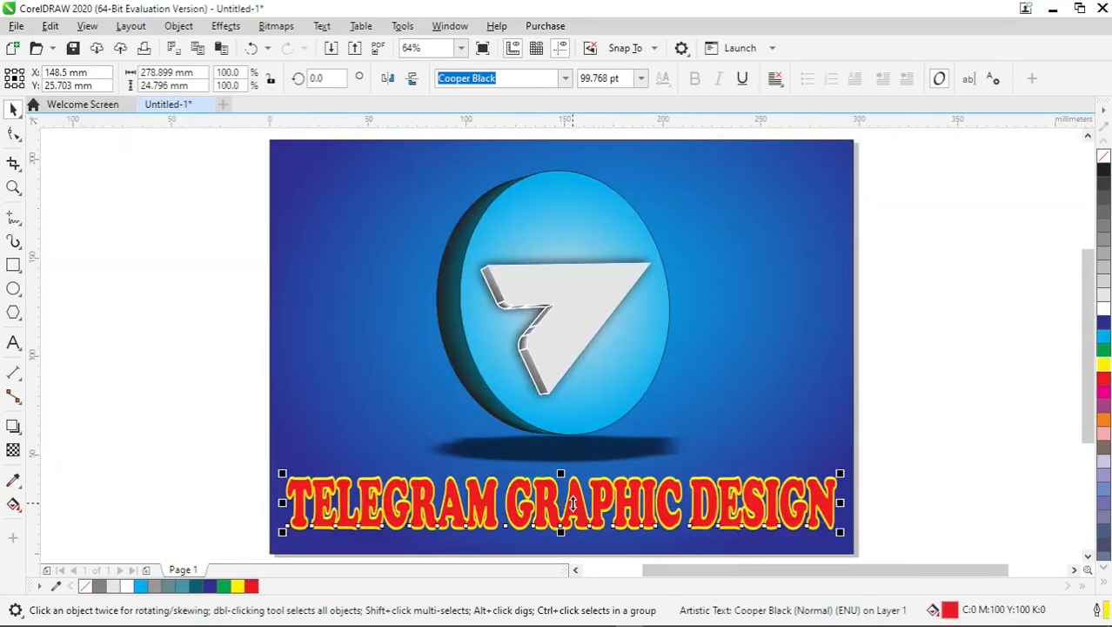
{"action": "key", "text": "ctrl+z"}
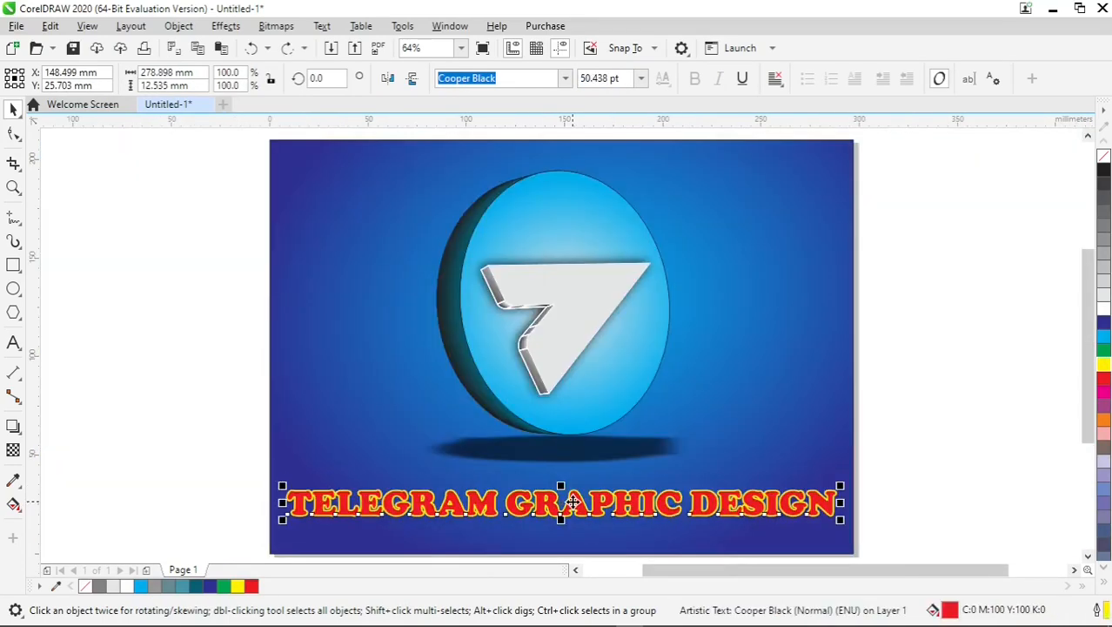
- Add a drop shadow below the title text with the Shadow tool and set its opacity to 93
{"action": "left_click", "coordinate": [865, 448]}
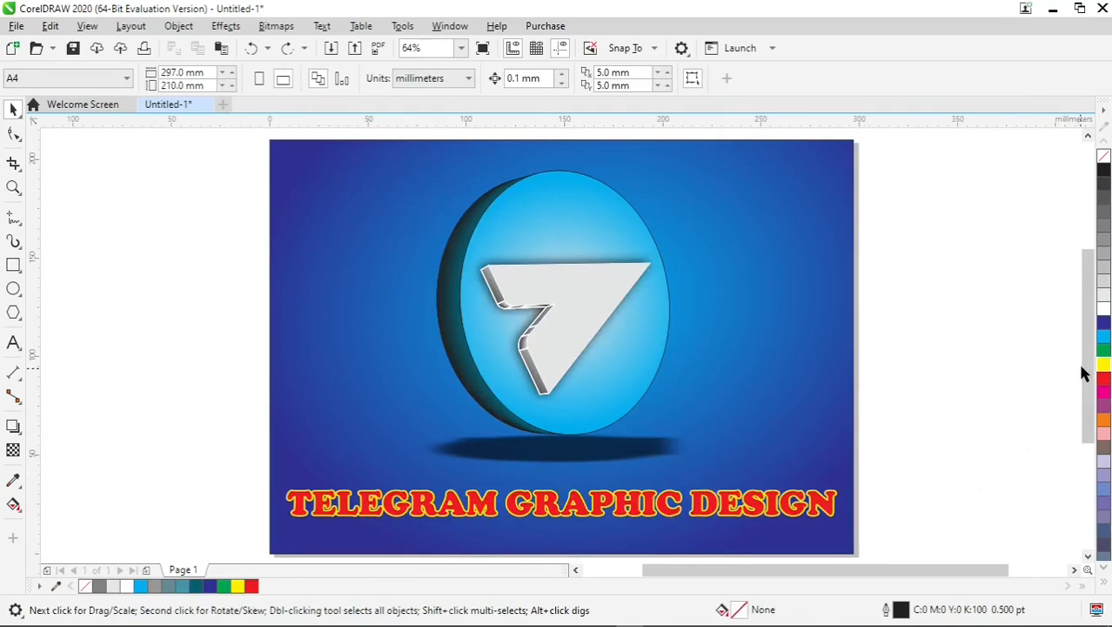
{"action": "left_click_drag", "start_coordinate": [1083, 373], "coordinate": [1084, 403]}
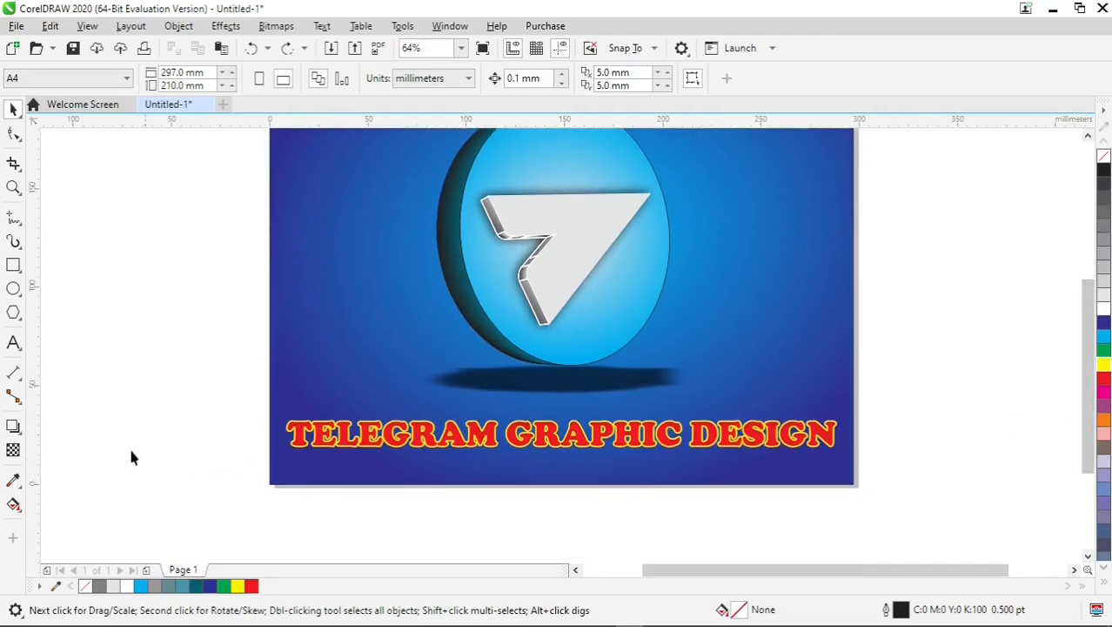
{"action": "left_click", "coordinate": [13, 432]}
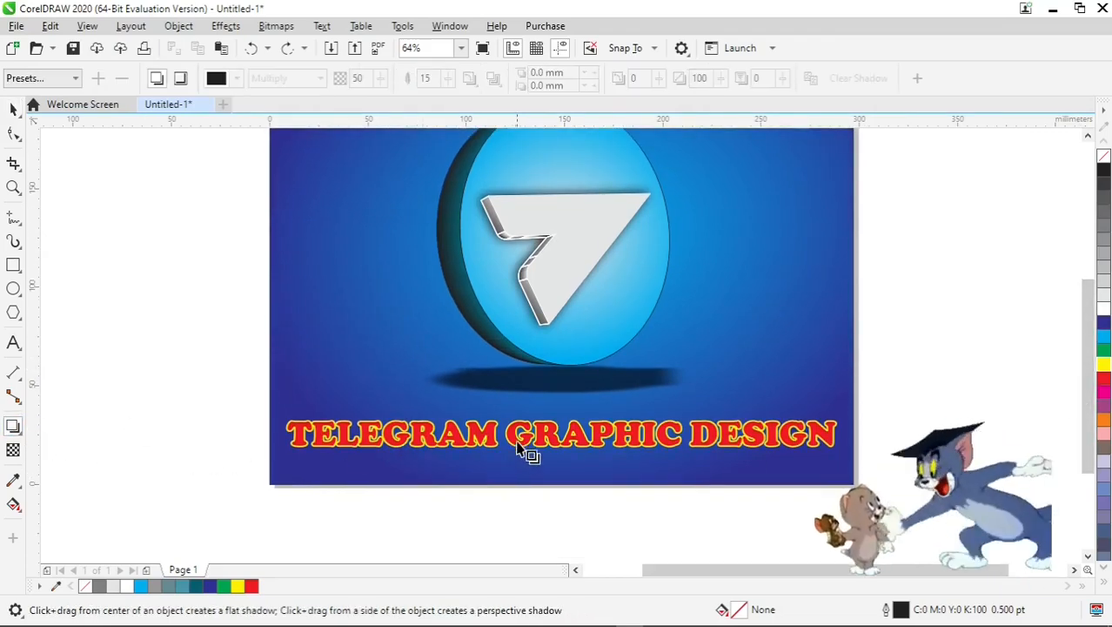
{"action": "scroll", "coordinate": [522, 440], "scroll_direction": "up", "scroll_amount": 4}
{"action": "left_click", "coordinate": [523, 409]}
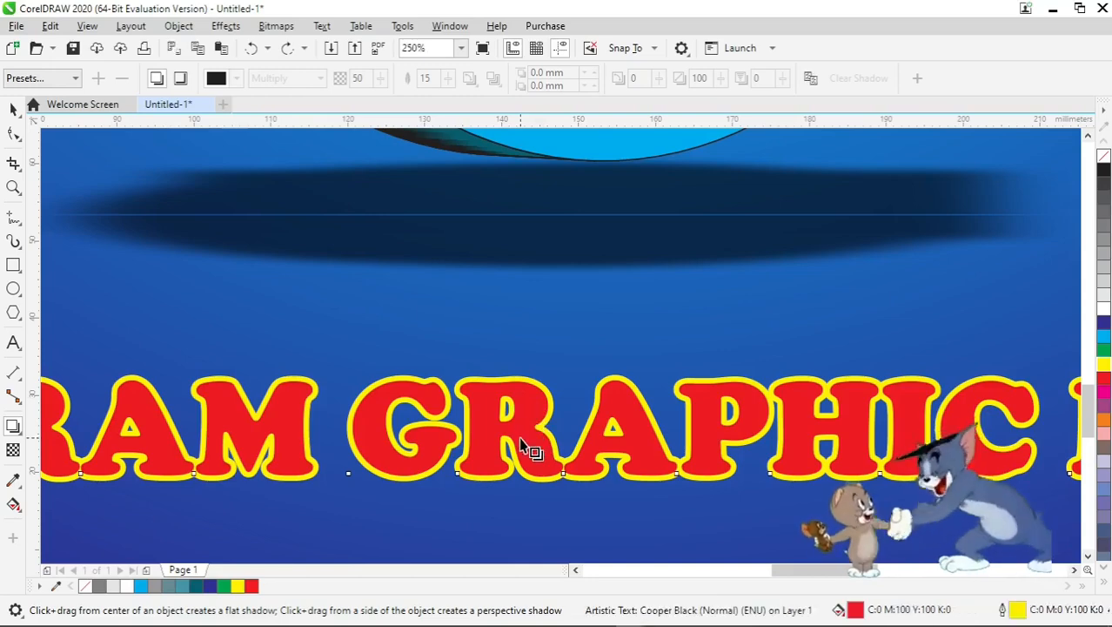
{"action": "left_click_drag", "start_coordinate": [536, 406], "coordinate": [561, 507]}
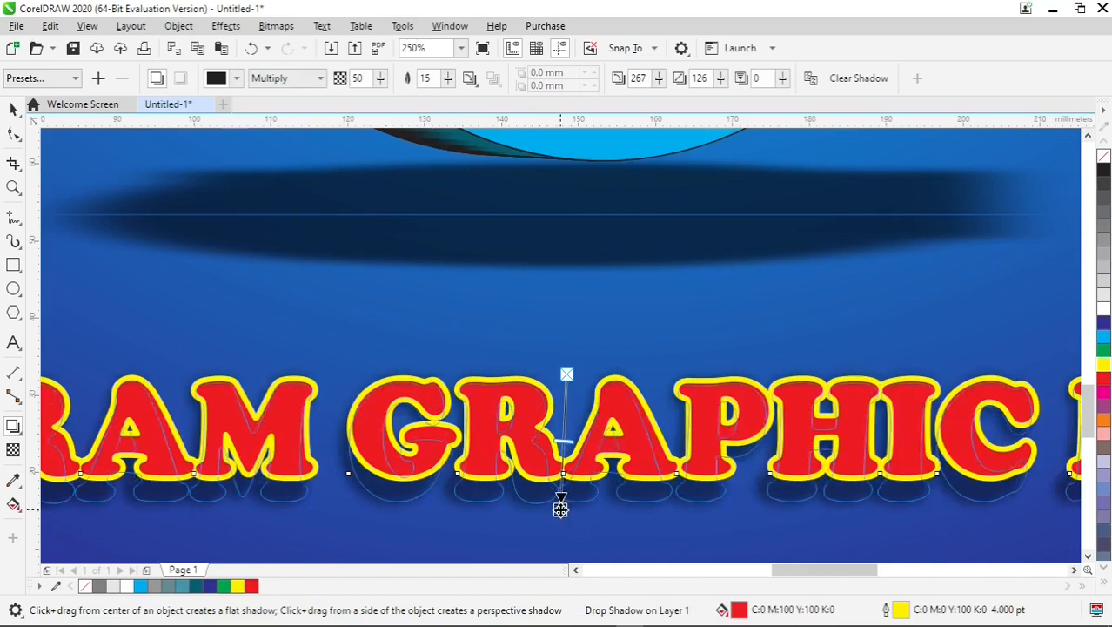
{"action": "left_click_drag", "start_coordinate": [563, 446], "coordinate": [560, 499]}
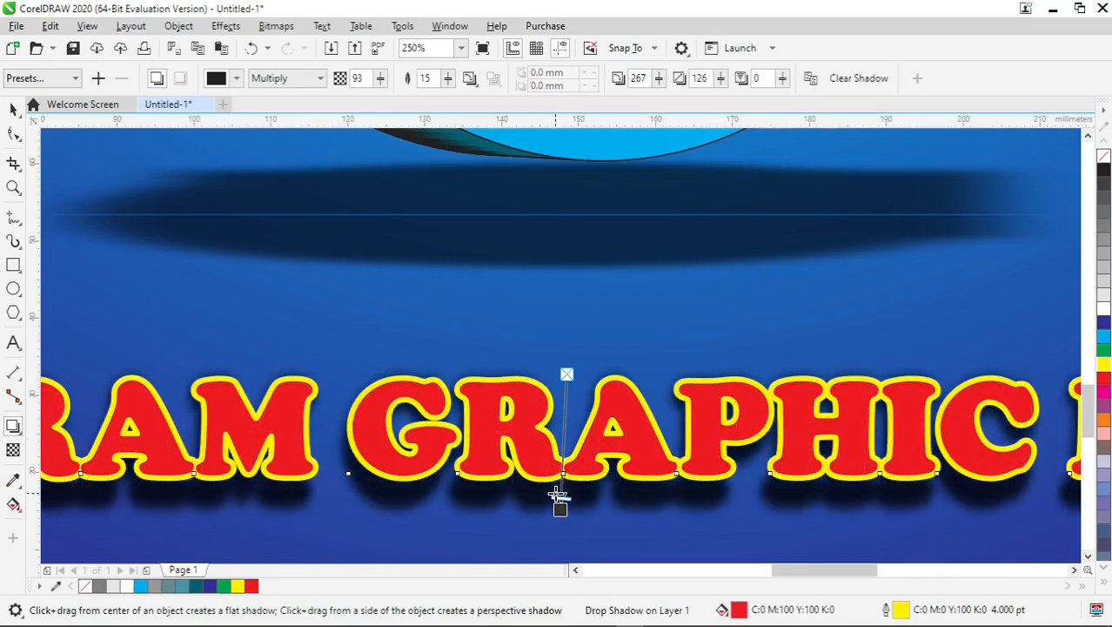
- Stretch the title text vertically to about 94 pt height, 186.8%, and deselect it
{"action": "key", "text": "F4"}
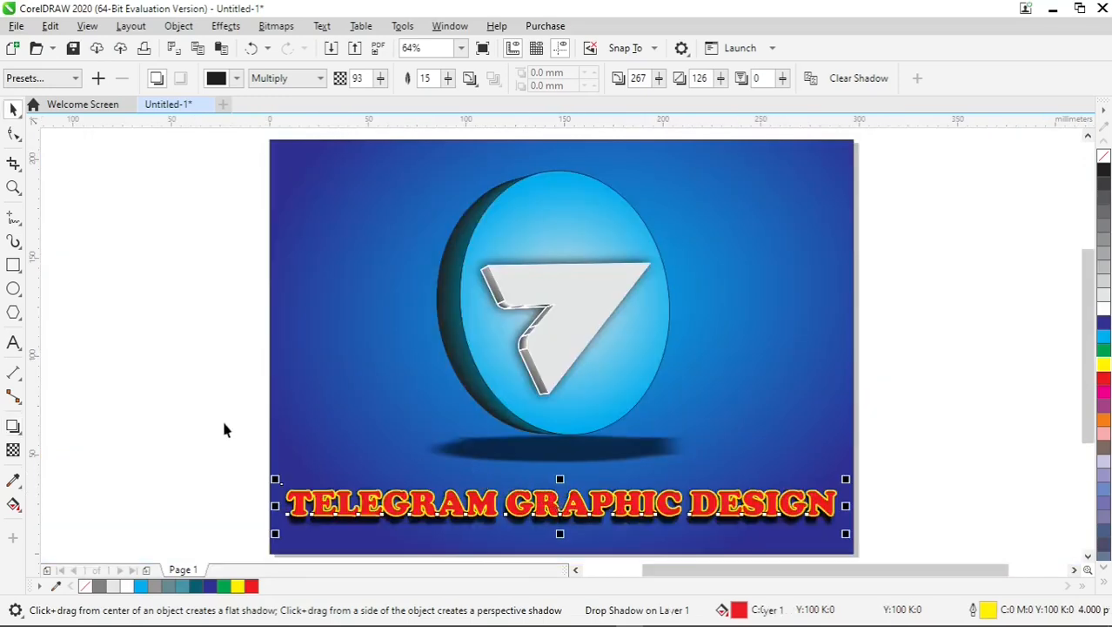
{"action": "key", "text": "space"}
{"action": "left_click", "coordinate": [221, 418]}
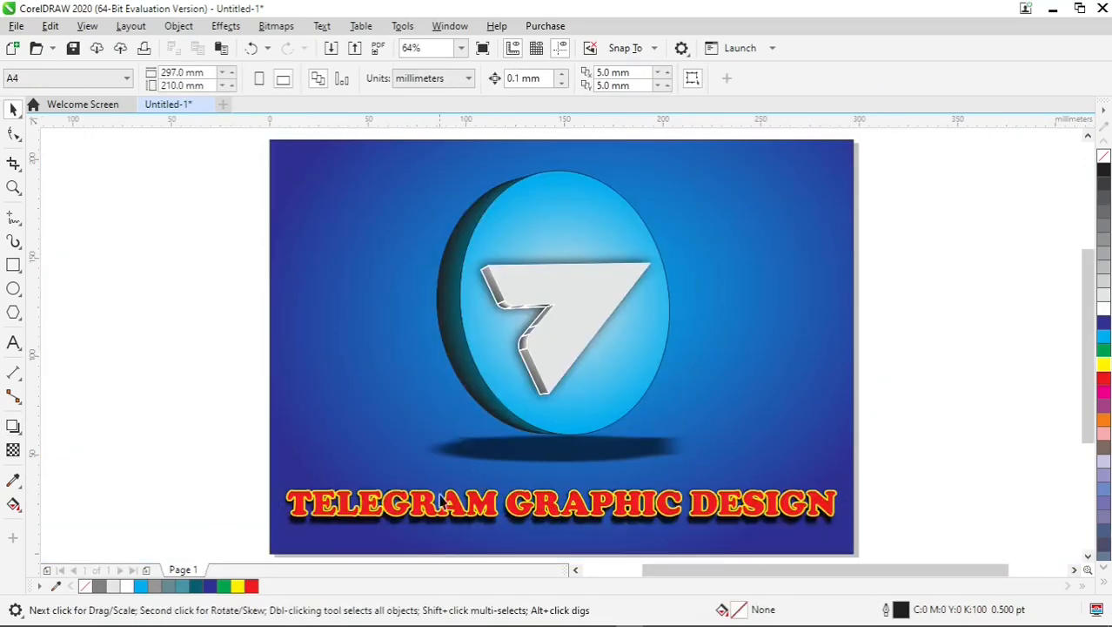
{"action": "left_click", "coordinate": [554, 515]}
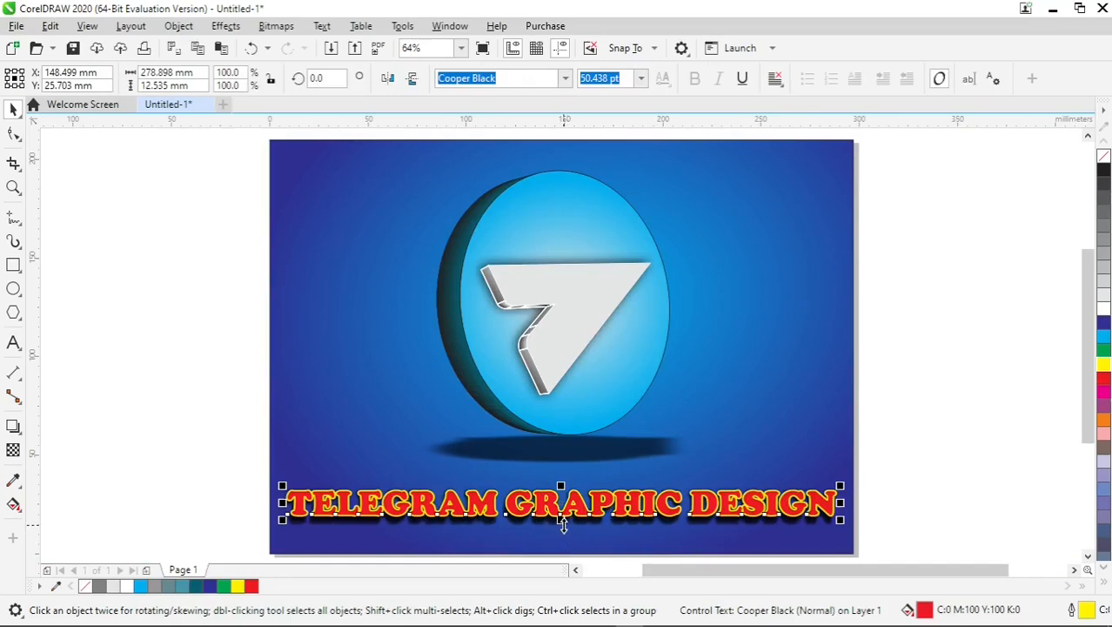
{"action": "left_click_drag", "start_coordinate": [563, 524], "coordinate": [563, 530]}
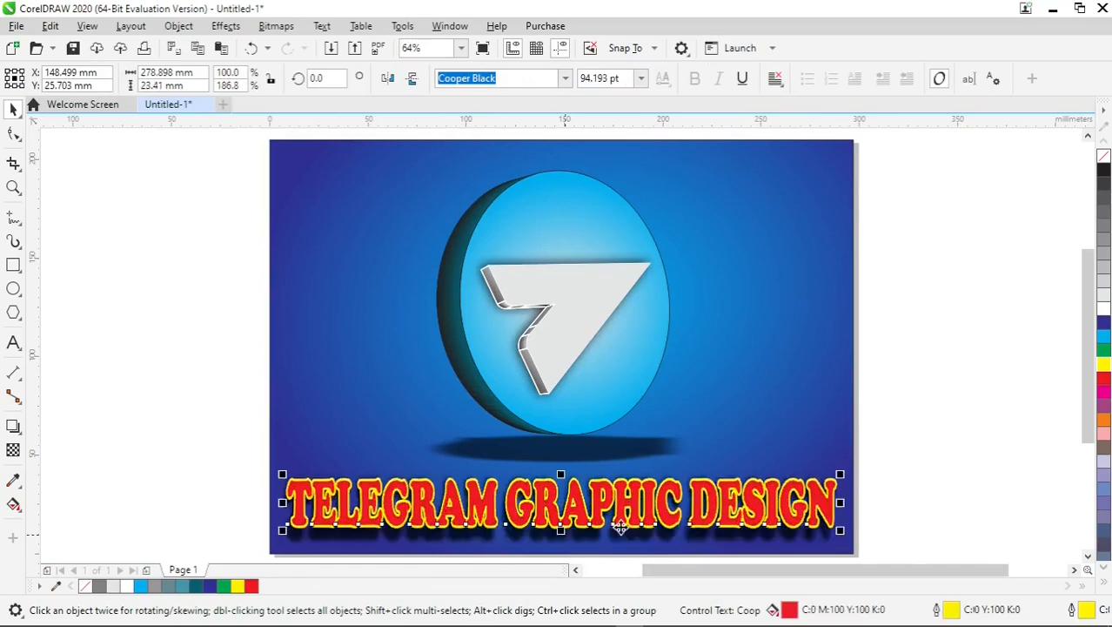
{"action": "left_click", "coordinate": [901, 448]}
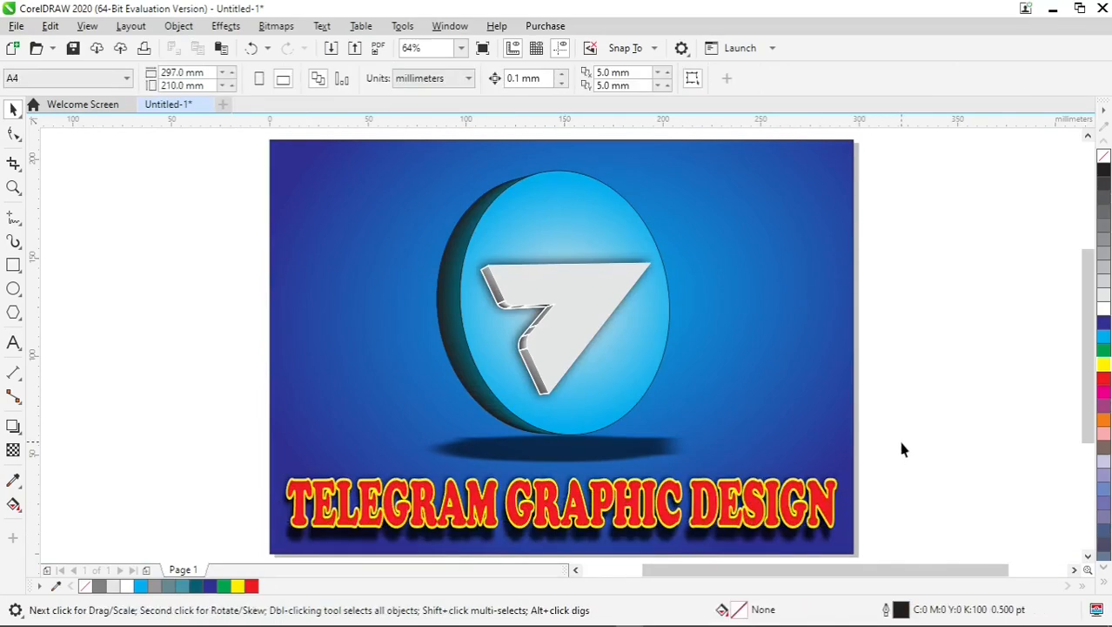